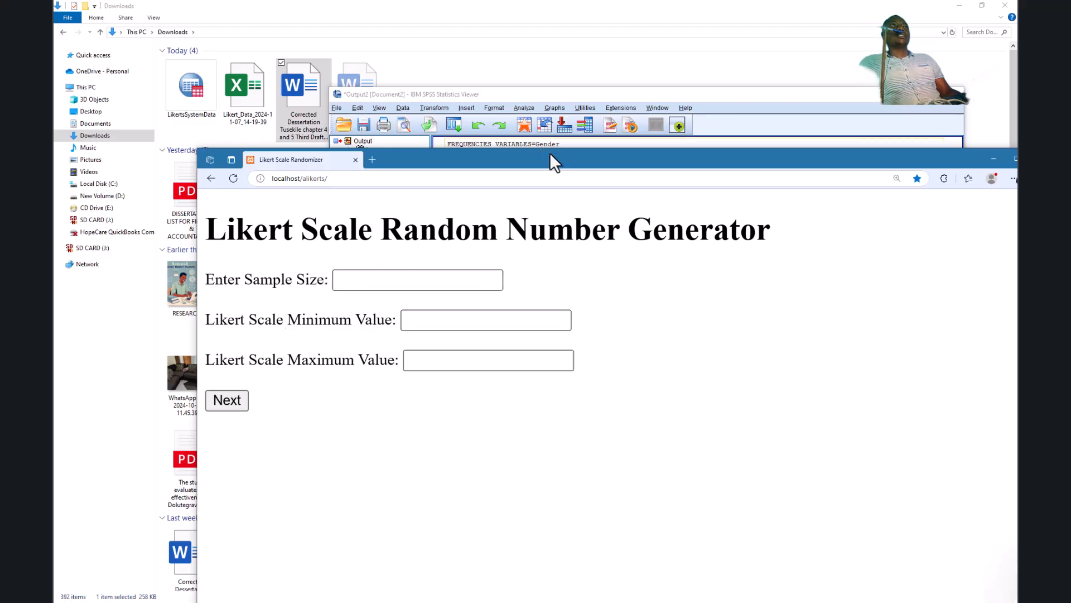
Step: Bring the dissertation document in Word forward and examine the gender rows of Table 4.1
{"action": "left_click_drag", "start_coordinate": [553, 162], "coordinate": [162, 163]}
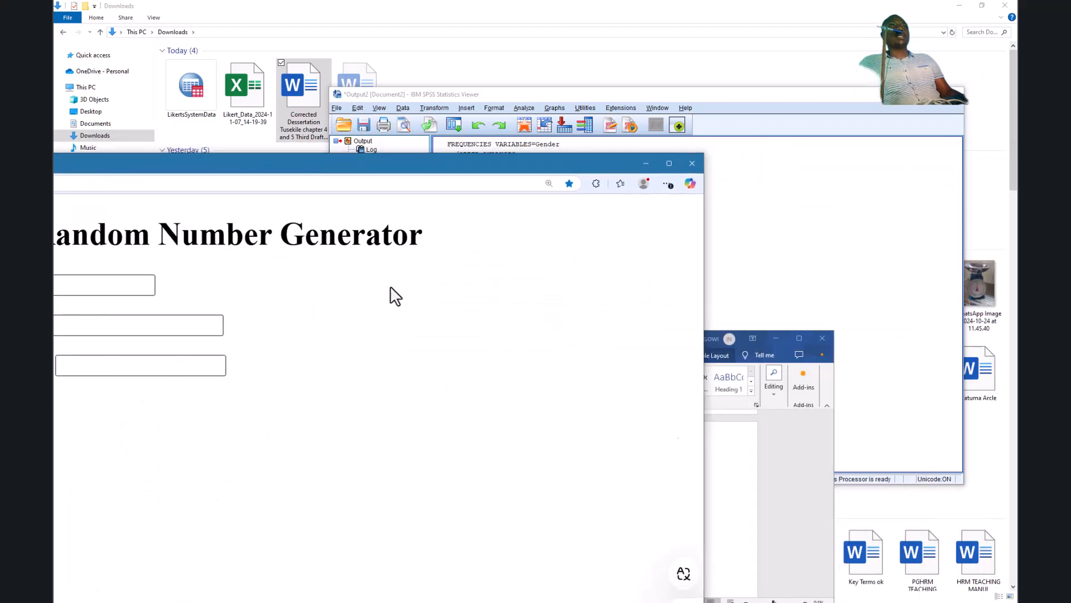
{"action": "left_click", "coordinate": [711, 338]}
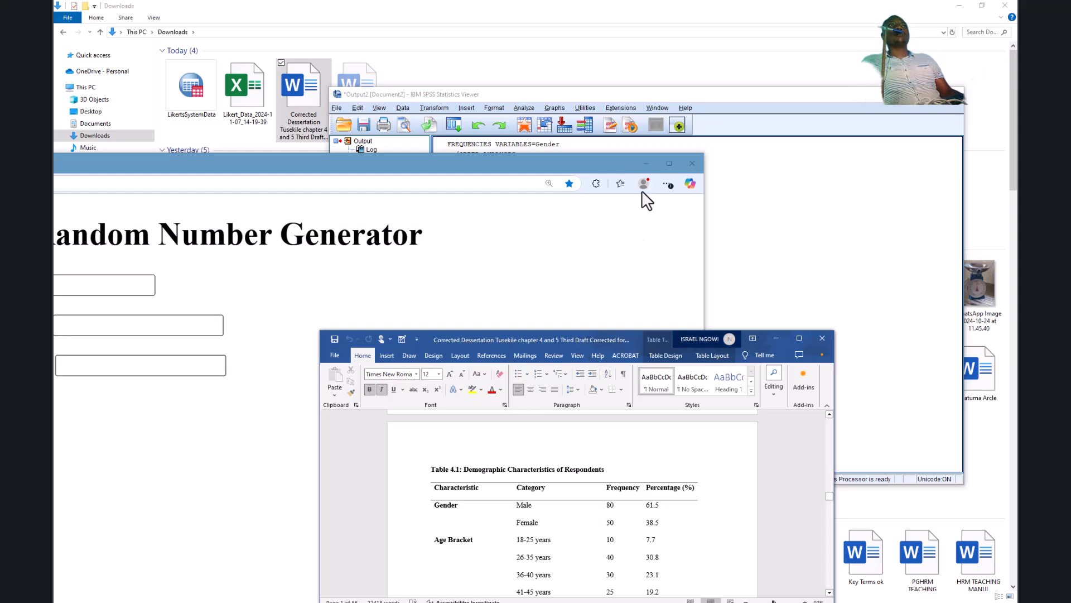
{"action": "left_click_drag", "start_coordinate": [534, 340], "coordinate": [596, 192]}
{"action": "key", "text": "alt+Tab"}
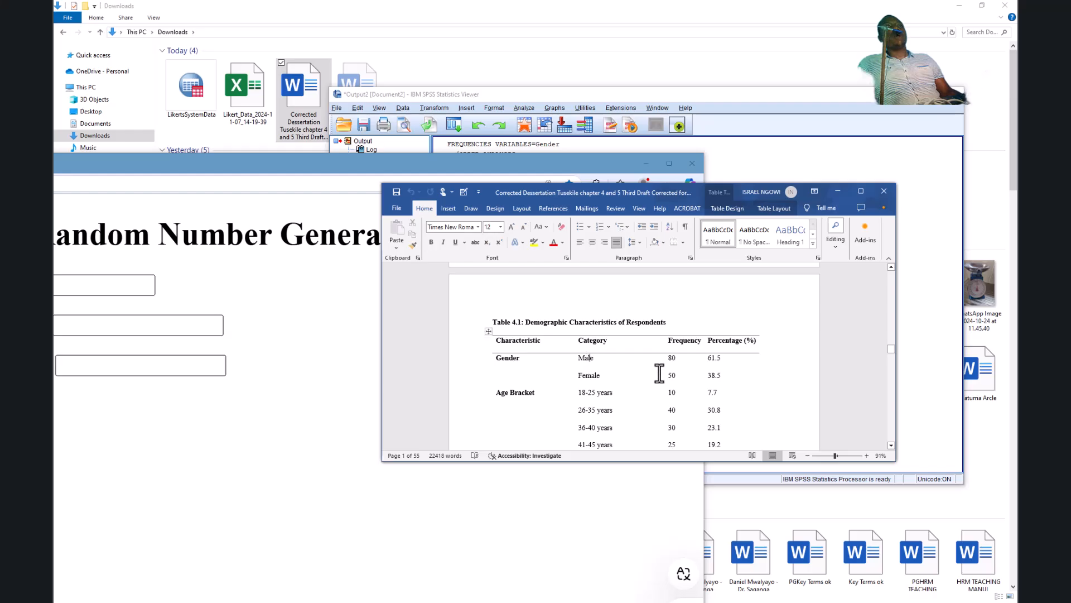
{"action": "left_click", "coordinate": [585, 375]}
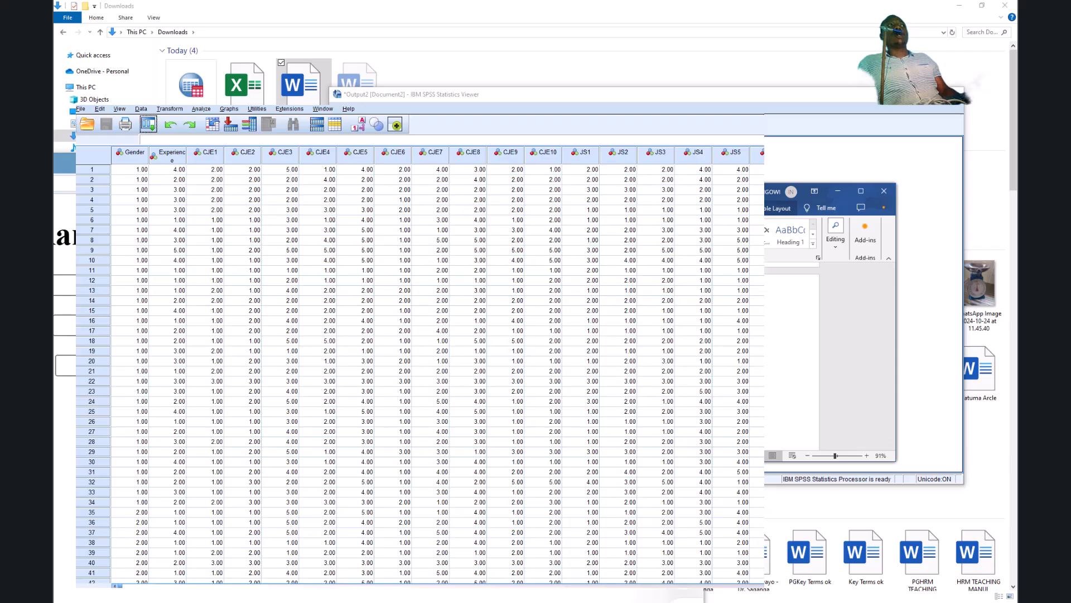
Step: Examine the Likert generator page, the SPSS dataset and the Gender frequencies output in the SPSS Viewer
{"action": "left_click_drag", "start_coordinate": [327, 162], "coordinate": [546, 126]}
{"action": "left_click_drag", "start_coordinate": [123, 207], "coordinate": [601, 185]}
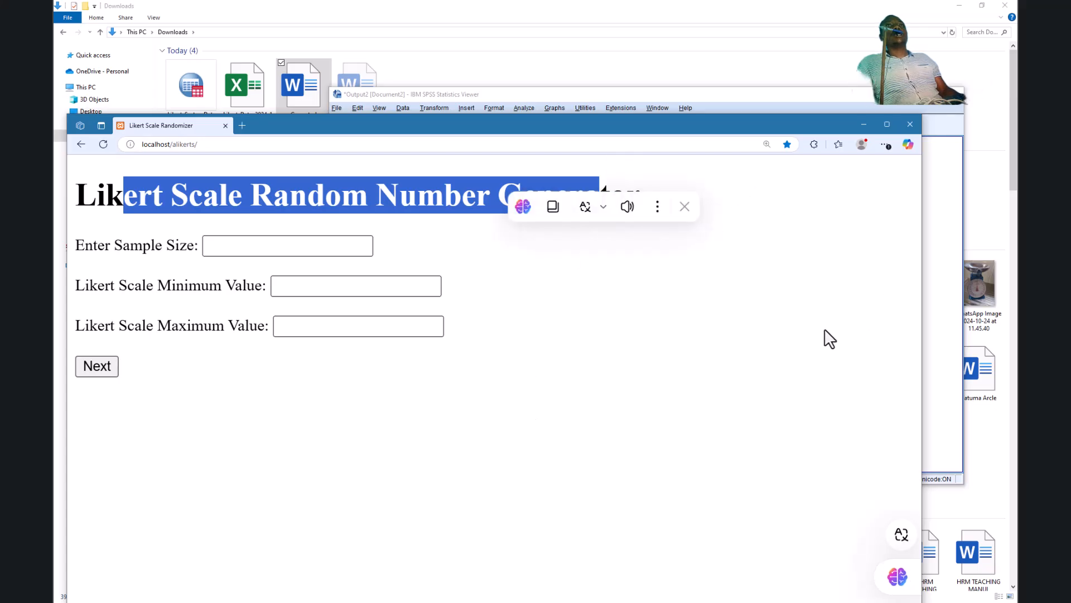
{"action": "left_click", "coordinate": [950, 221]}
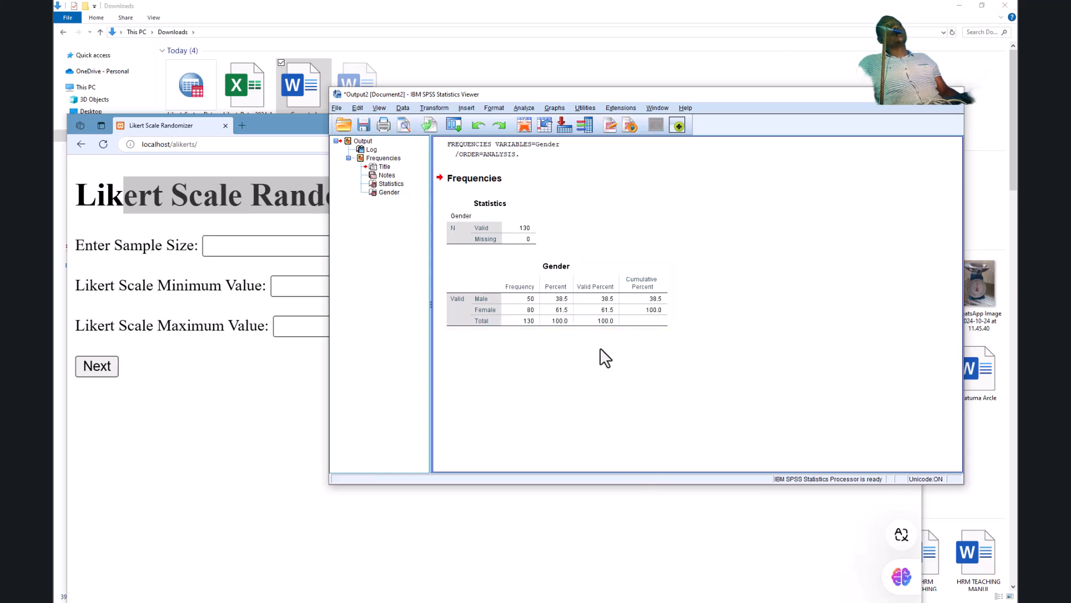
{"action": "left_click", "coordinate": [776, 600]}
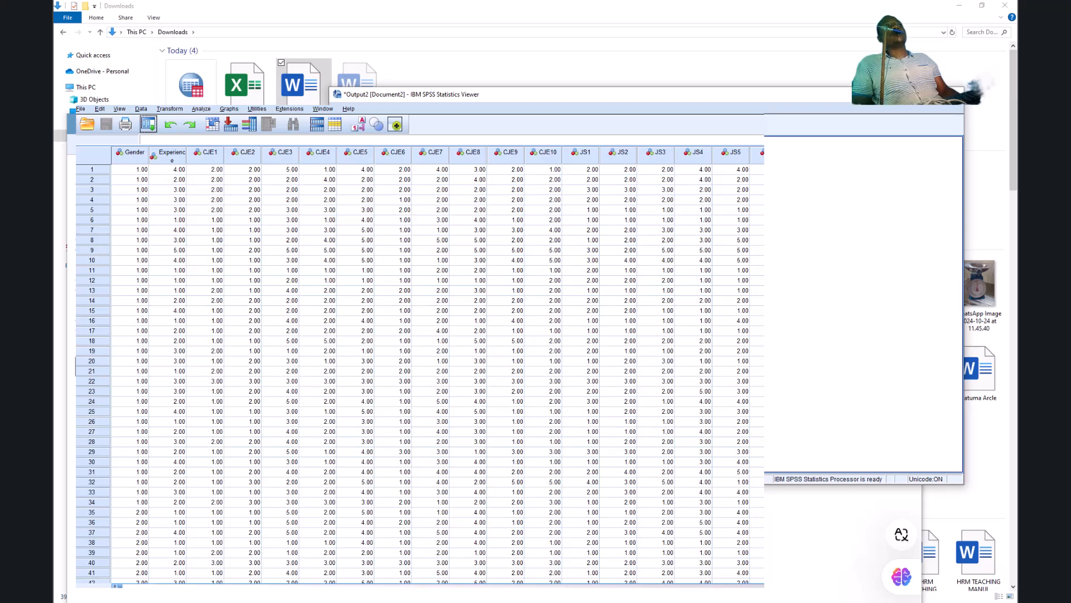
{"action": "left_click", "coordinate": [775, 601]}
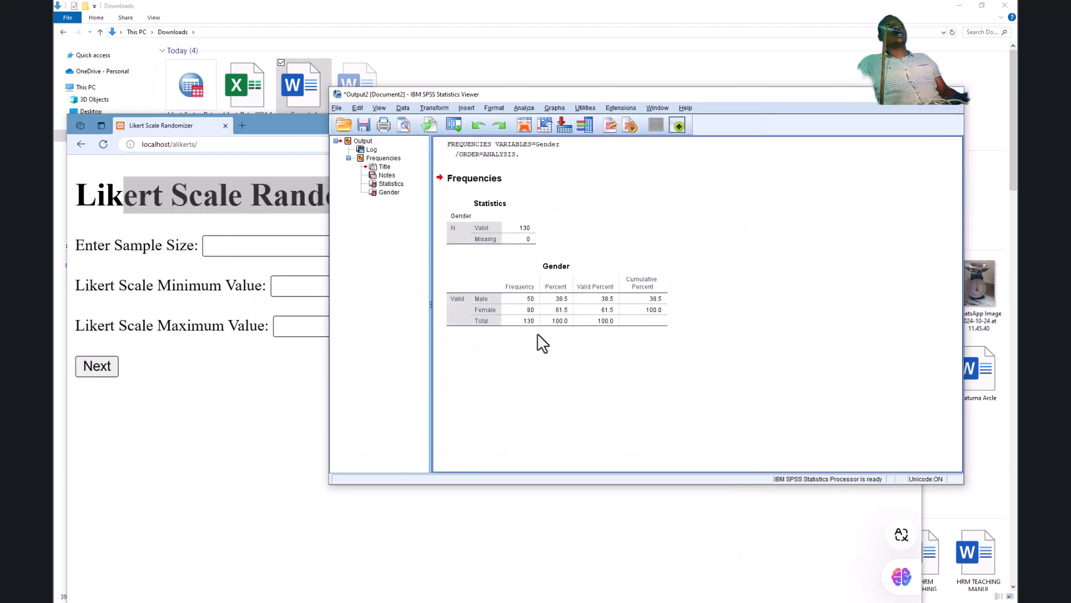
{"action": "left_click", "coordinate": [914, 98]}
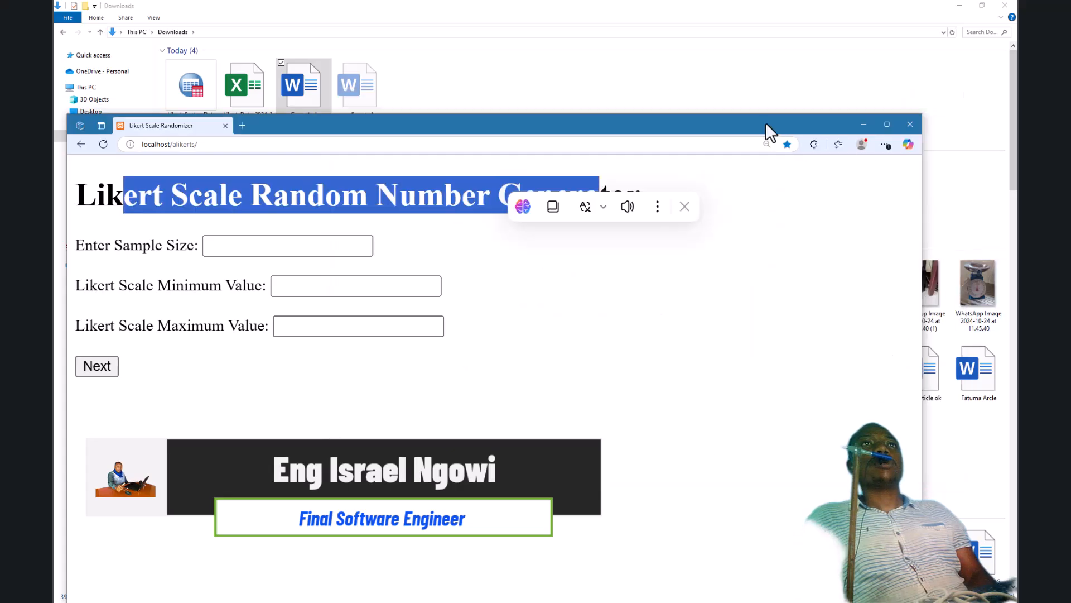
Step: Open the existing Likert_Data_2024-11-07_14-19-39 workbook from Downloads and review the generated values in column A
{"action": "left_click_drag", "start_coordinate": [767, 130], "coordinate": [692, 149]}
{"action": "left_click", "coordinate": [866, 388]}
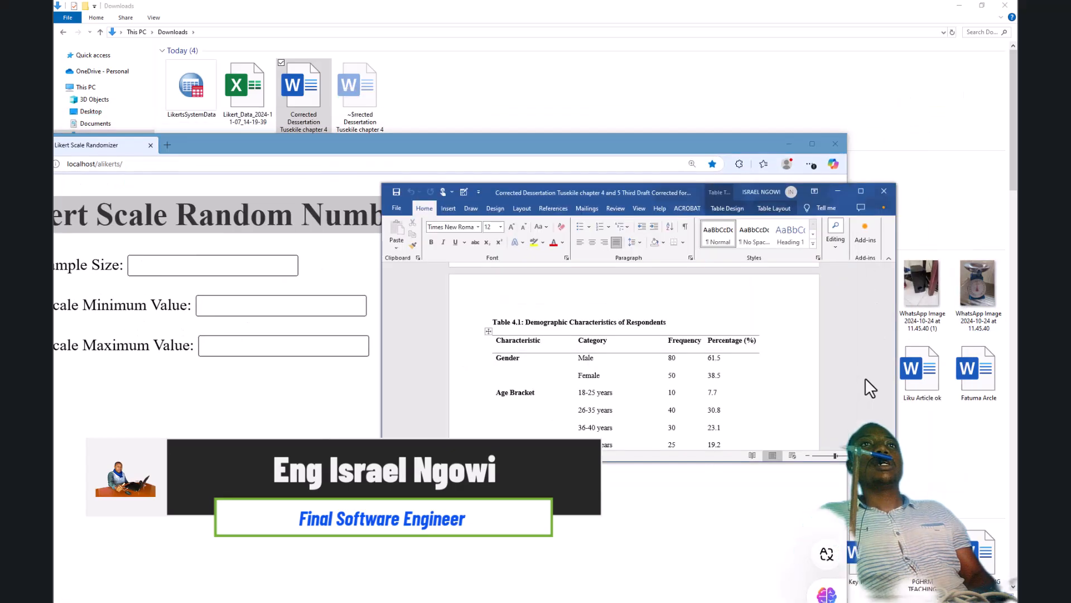
{"action": "double_click", "coordinate": [253, 96]}
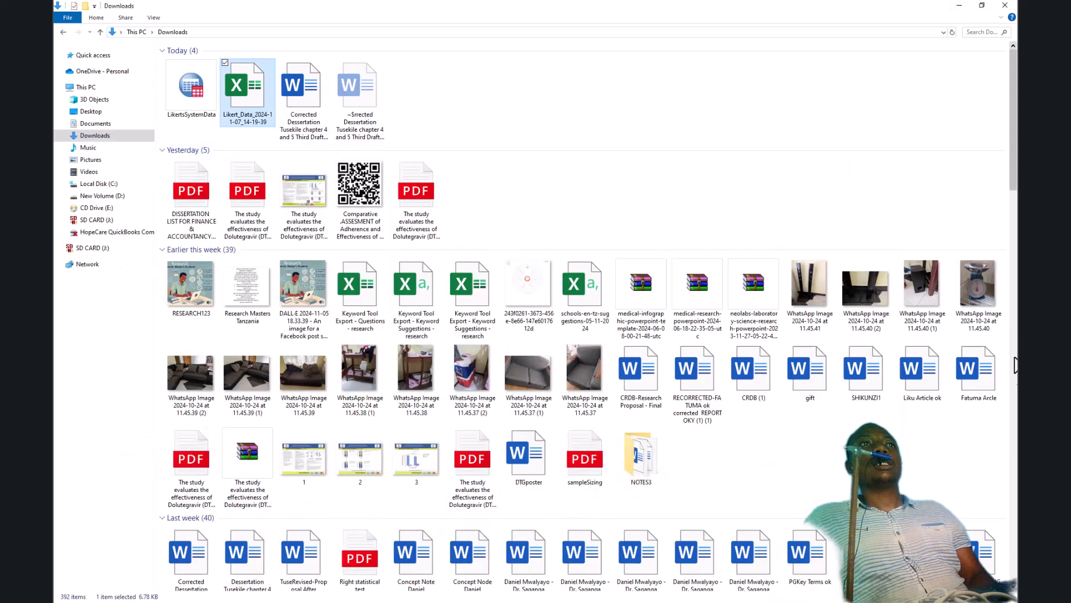
{"action": "left_click", "coordinate": [983, 6]}
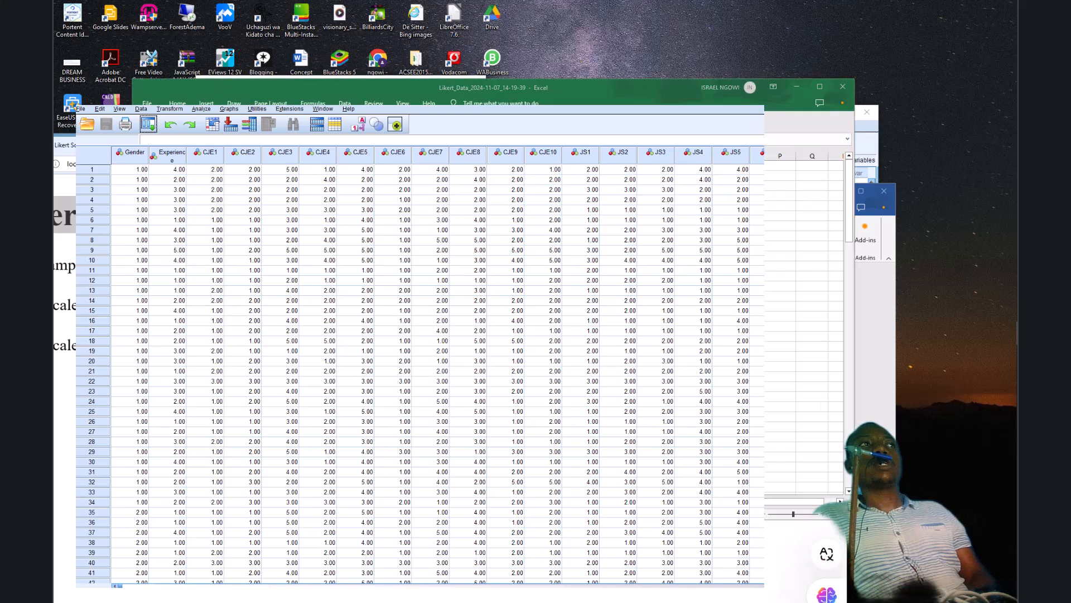
{"action": "scroll", "coordinate": [299, 318], "scroll_direction": "down", "scroll_amount": 20}
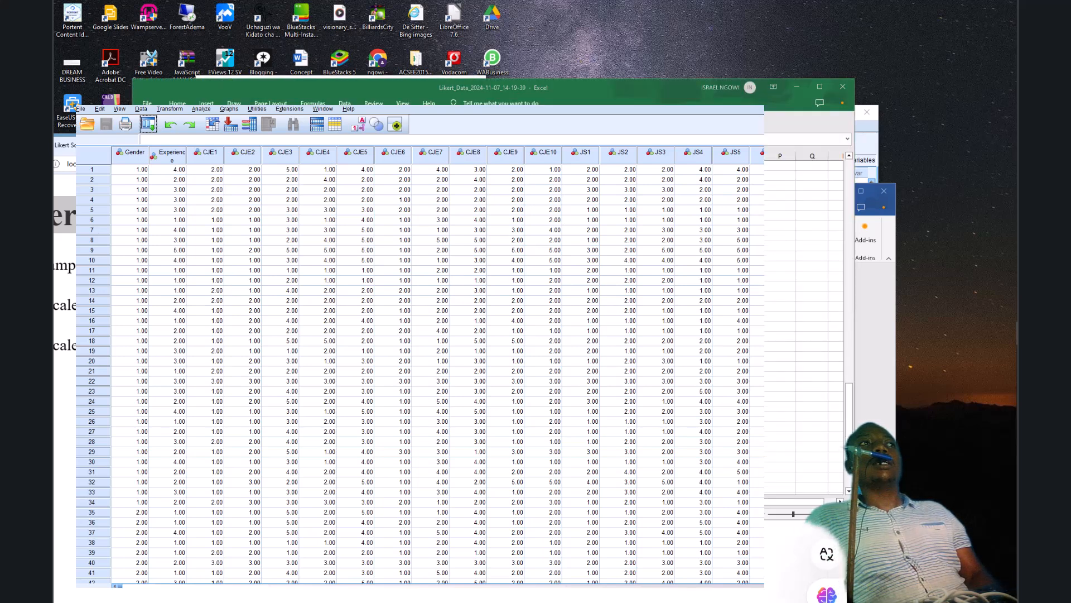
{"action": "scroll", "coordinate": [300, 318], "scroll_direction": "up", "scroll_amount": 10}
{"action": "scroll", "coordinate": [300, 318], "scroll_direction": "up", "scroll_amount": 20}
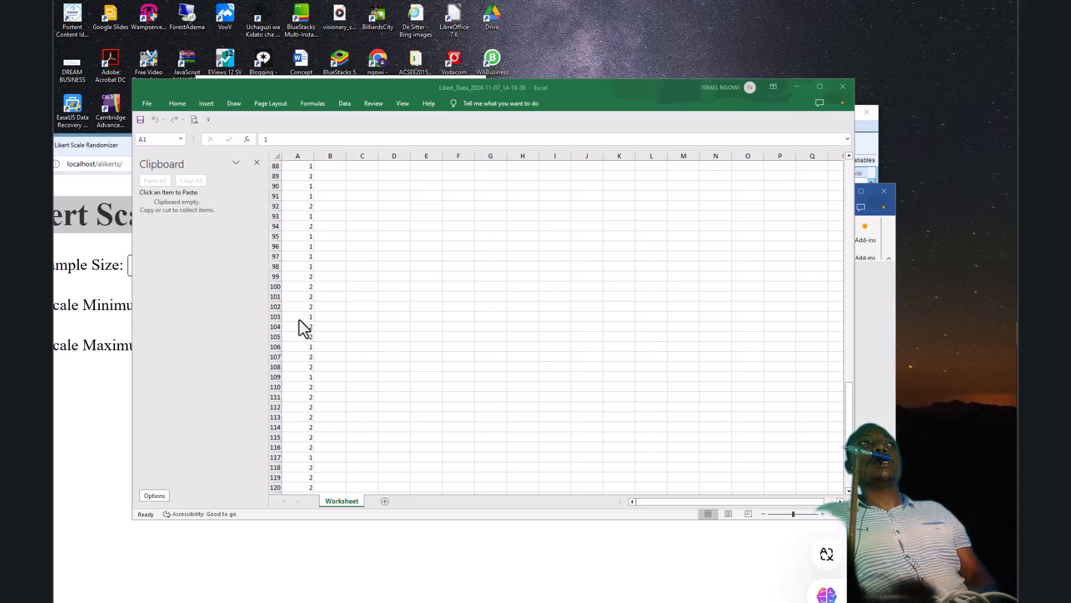
{"action": "scroll", "coordinate": [299, 320], "scroll_direction": "up", "scroll_amount": 3}
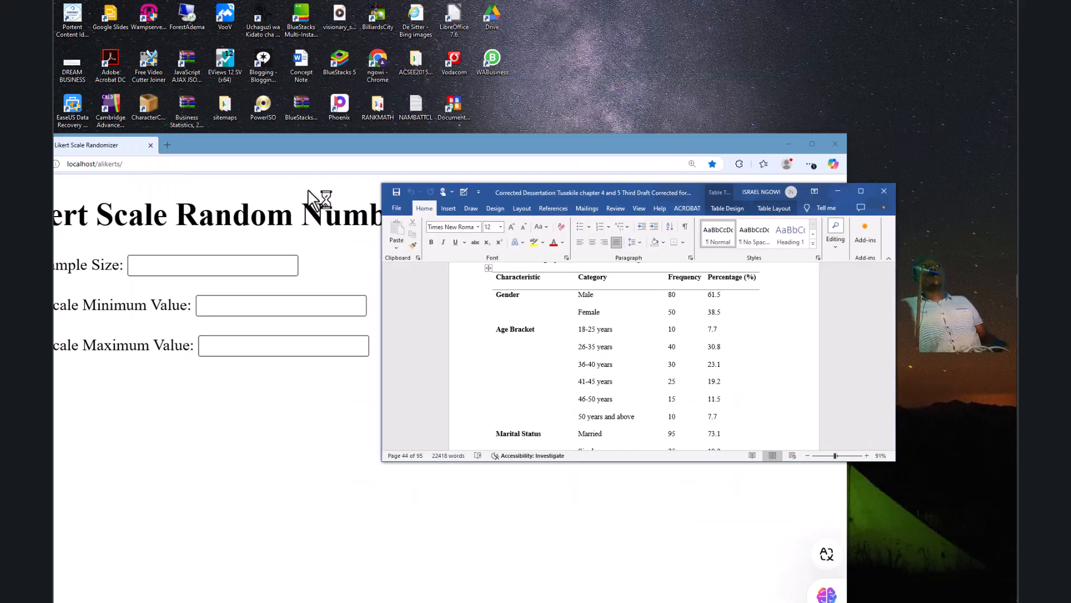
Step: Return to the Likert generator page in the browser, consult Table 4.1, and set the sample size to 130
{"action": "left_click_drag", "start_coordinate": [324, 139], "coordinate": [373, 94]}
{"action": "mouse_move", "coordinate": [998, 318]}
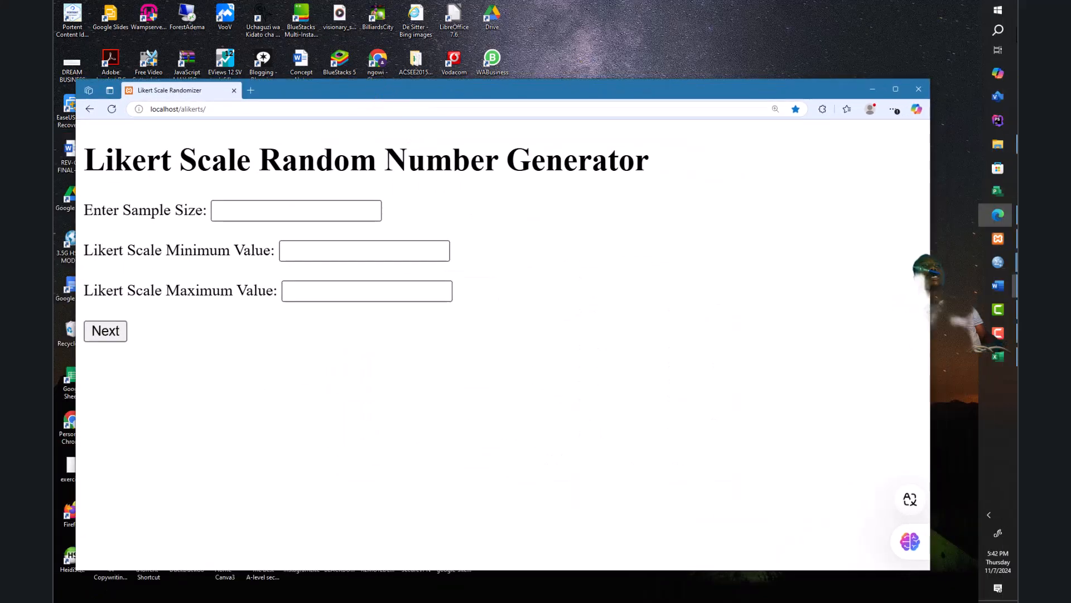
{"action": "mouse_move", "coordinate": [999, 252]}
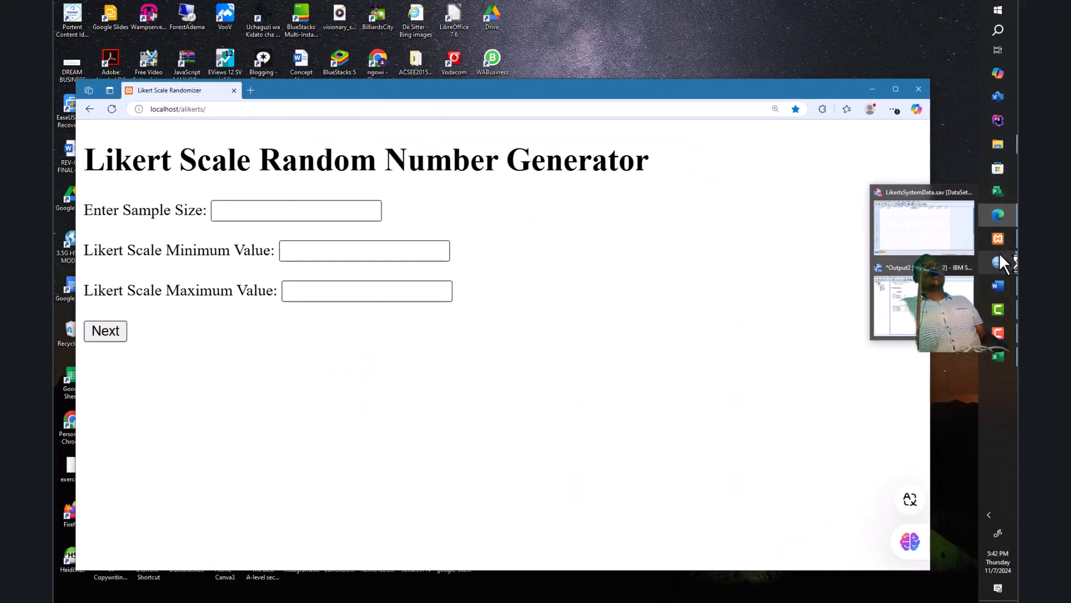
{"action": "left_click", "coordinate": [996, 288]}
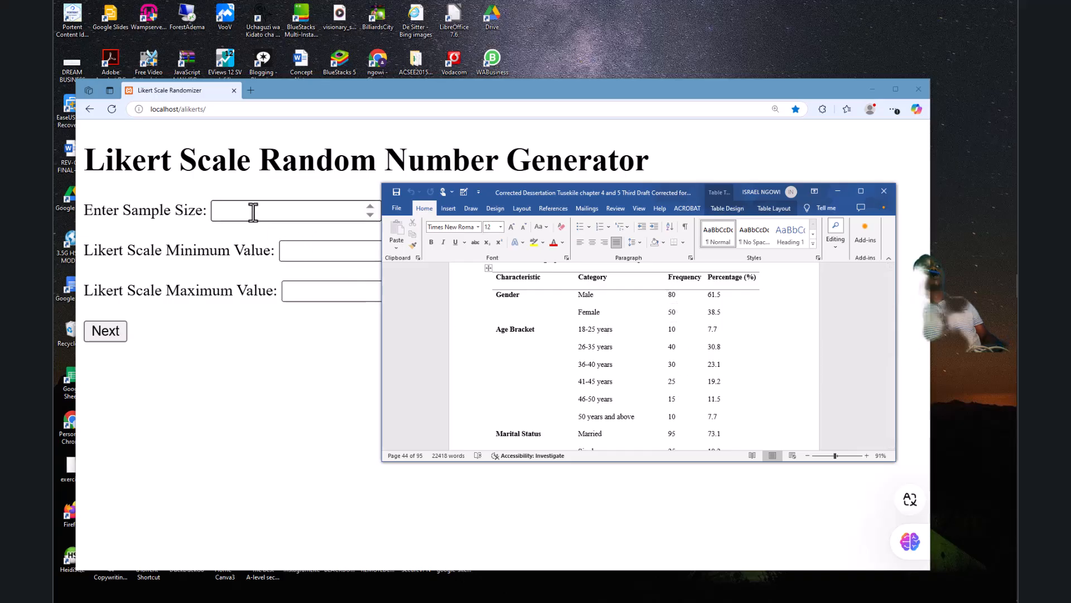
{"action": "left_click", "coordinate": [253, 212]}
{"action": "type", "text": "130"}
Step: Set the Likert scale minimum value to 1 and the maximum value to 2
{"action": "left_click", "coordinate": [300, 247]}
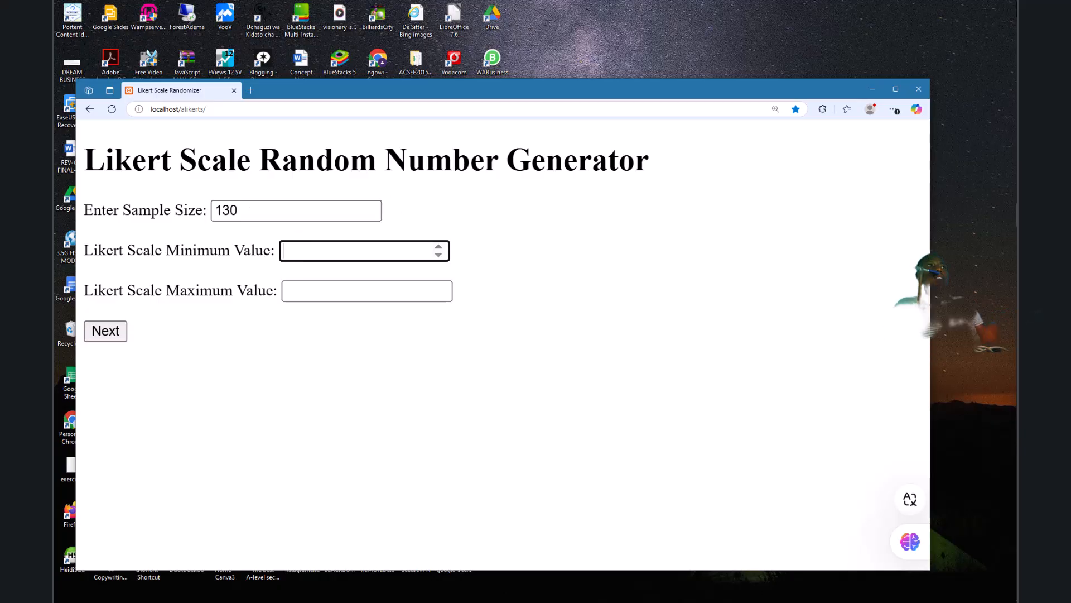
{"action": "left_click", "coordinate": [1005, 286]}
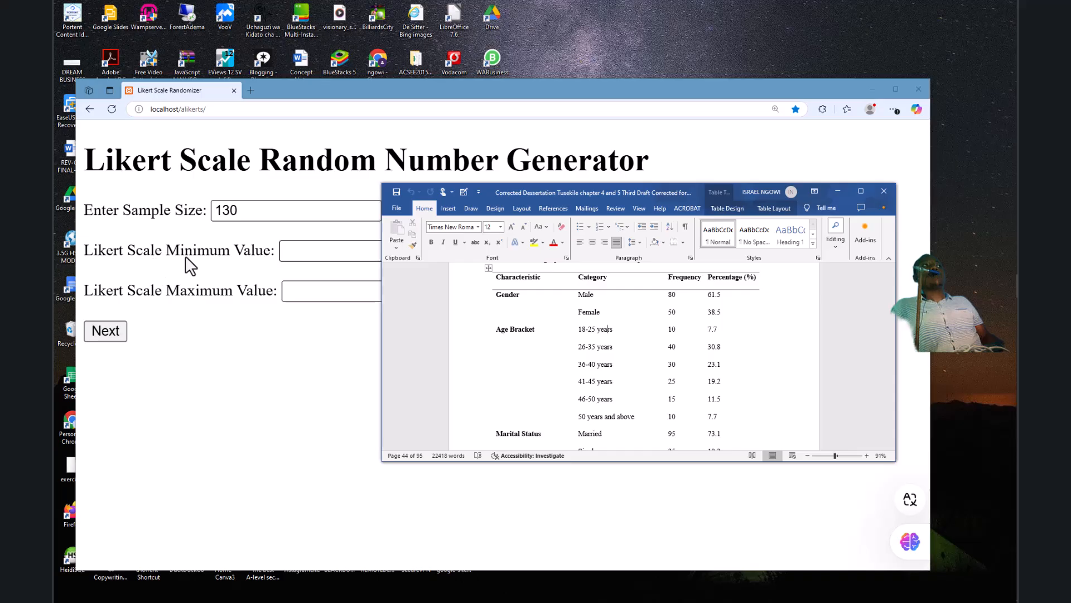
{"action": "left_click", "coordinate": [298, 251]}
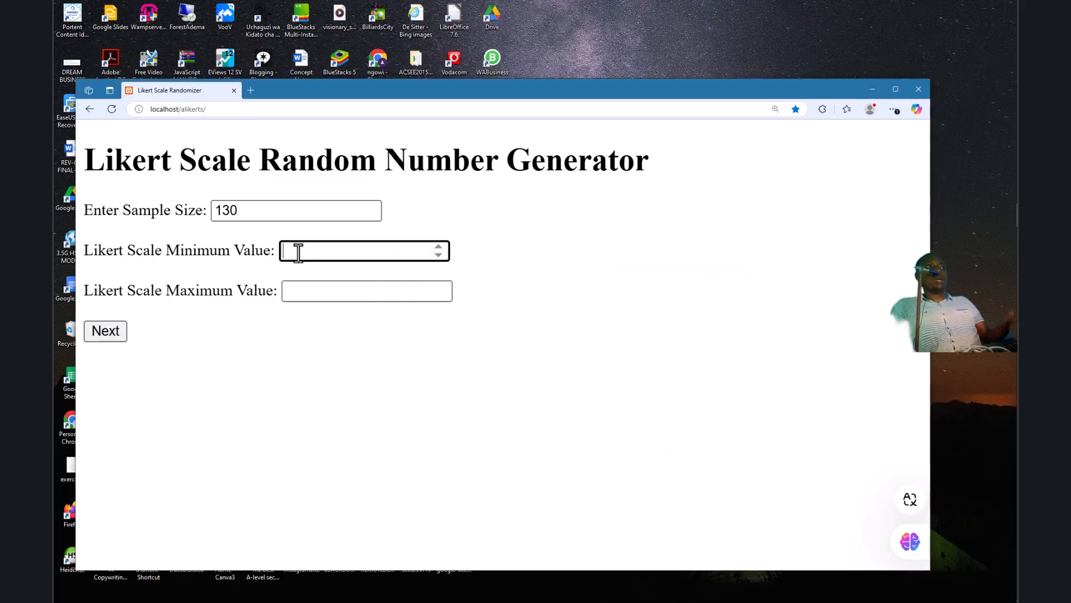
{"action": "left_click", "coordinate": [306, 288]}
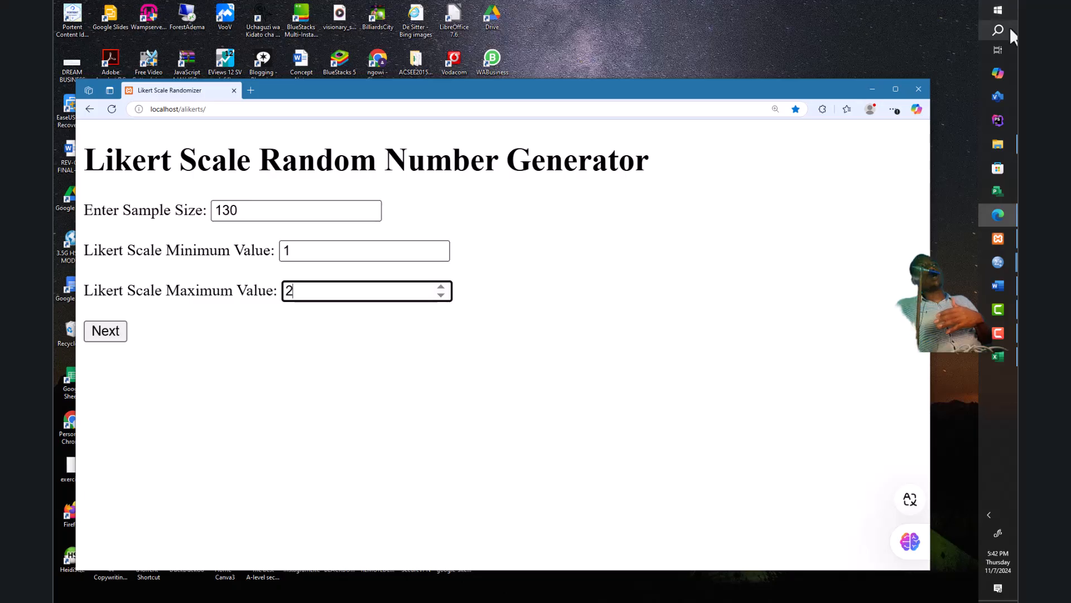
Step: Check the gender categories in Table 4.1 and submit the sample size and scale values in the generator
{"action": "left_click", "coordinate": [1004, 290]}
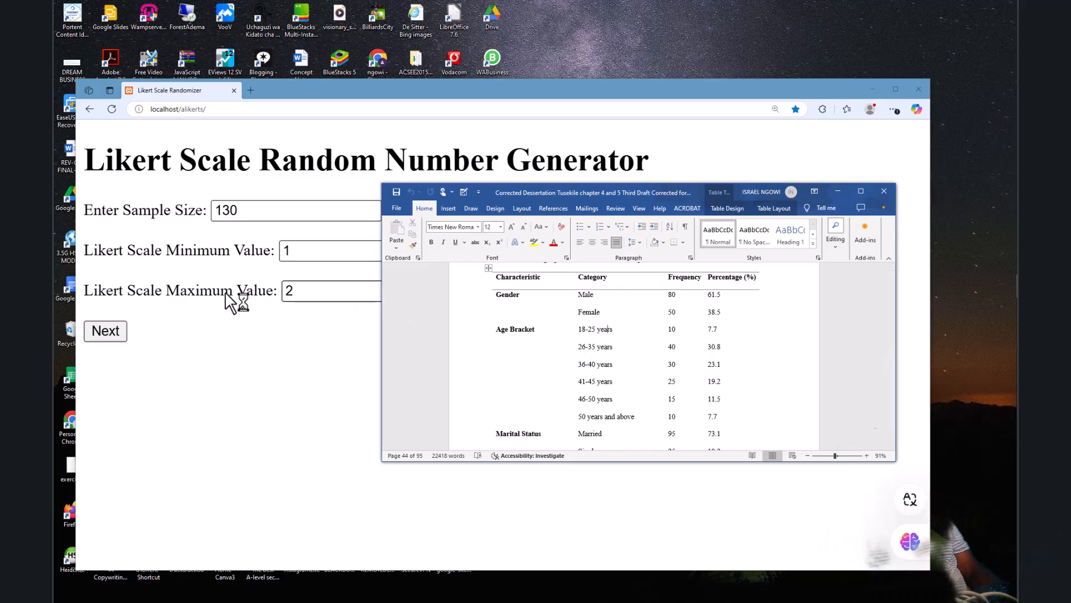
{"action": "left_click", "coordinate": [295, 256]}
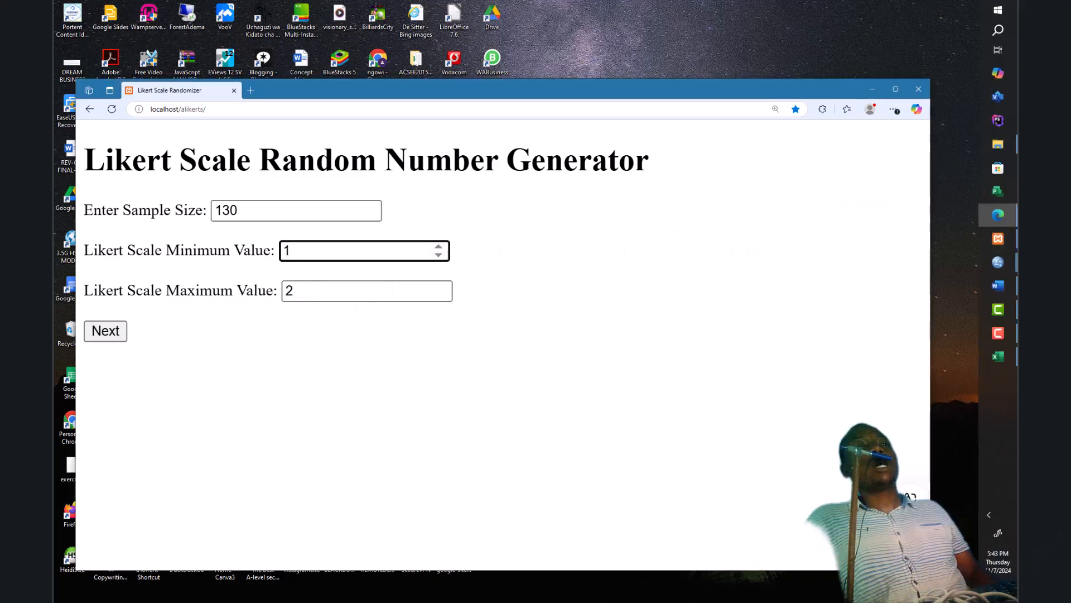
{"action": "left_click", "coordinate": [999, 228]}
{"action": "scroll", "coordinate": [629, 398], "scroll_direction": "up", "scroll_amount": 2}
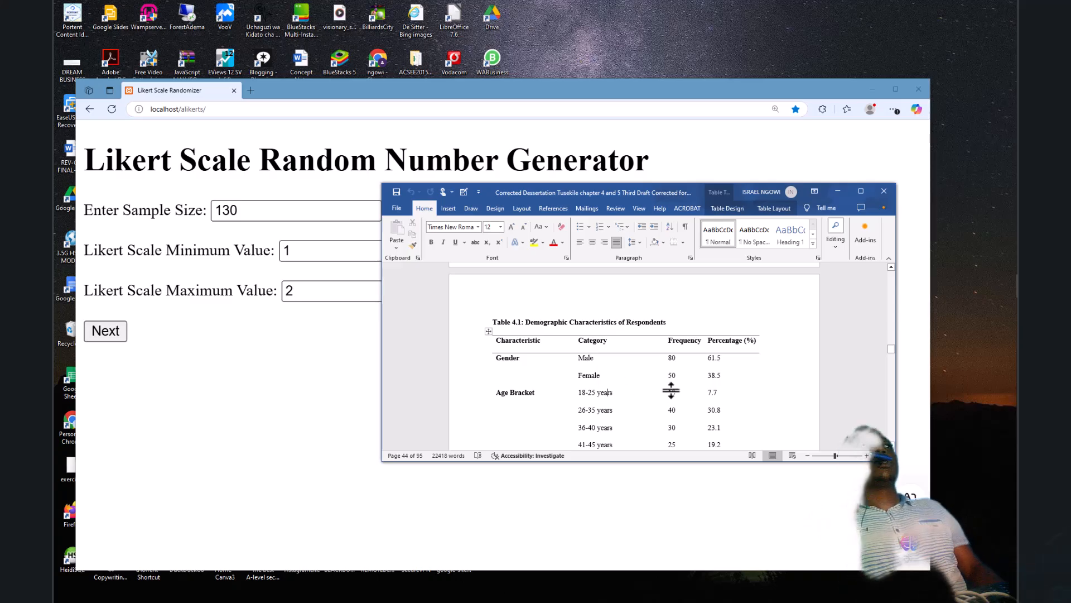
{"action": "left_click", "coordinate": [105, 334]}
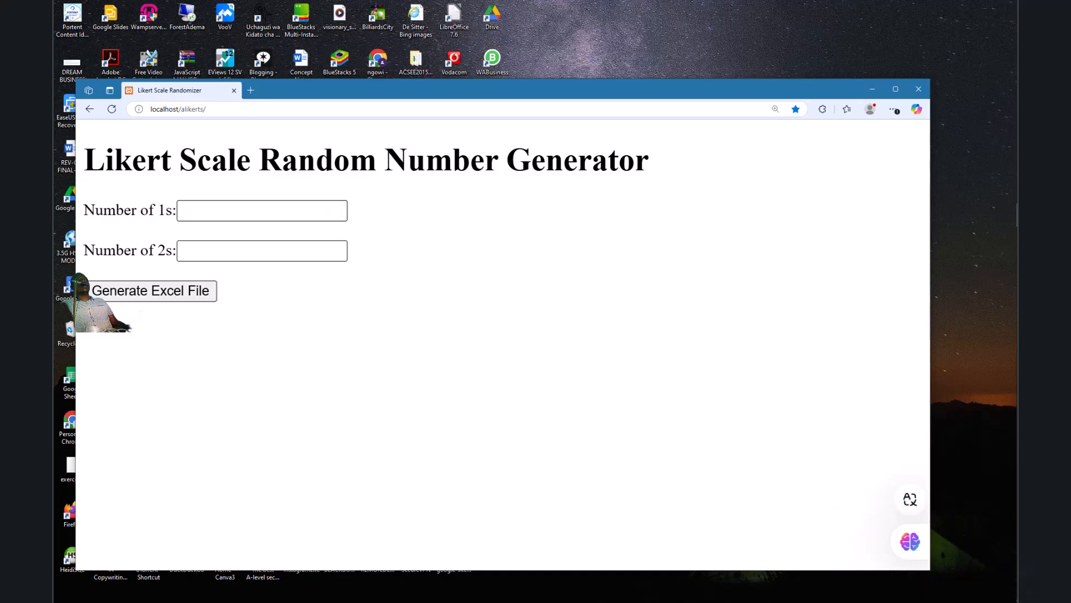
Step: Consult the male frequency in Table 4.1 and set the number of 1s to 80
{"action": "mouse_move", "coordinate": [1006, 301]}
{"action": "left_click", "coordinate": [999, 269]}
{"action": "left_click", "coordinate": [1001, 295]}
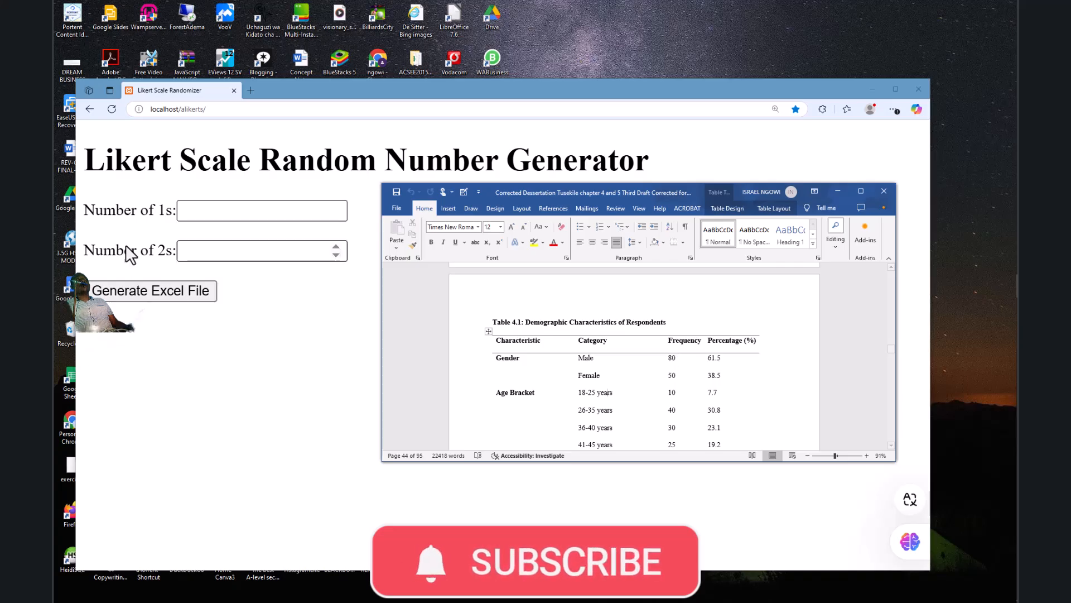
{"action": "left_click", "coordinate": [211, 212]}
{"action": "type", "text": "80"}
Step: Set the number of 2s to 50 from the female frequency in Table 4.1, then generate and download the Excel file
{"action": "left_click", "coordinate": [206, 248]}
{"action": "mouse_move", "coordinate": [1004, 290]}
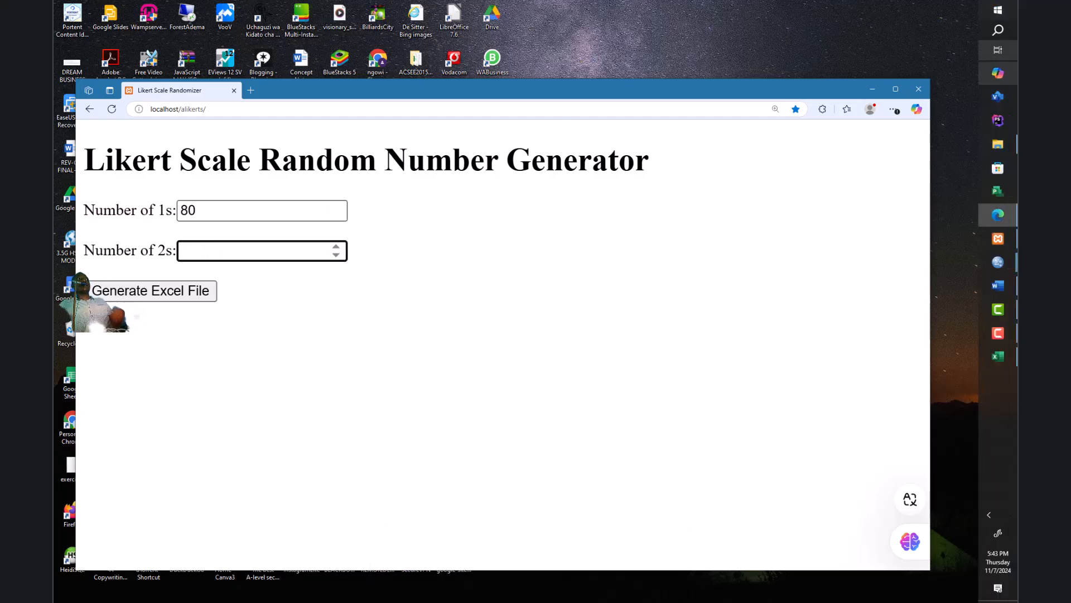
{"action": "left_click", "coordinate": [1007, 287]}
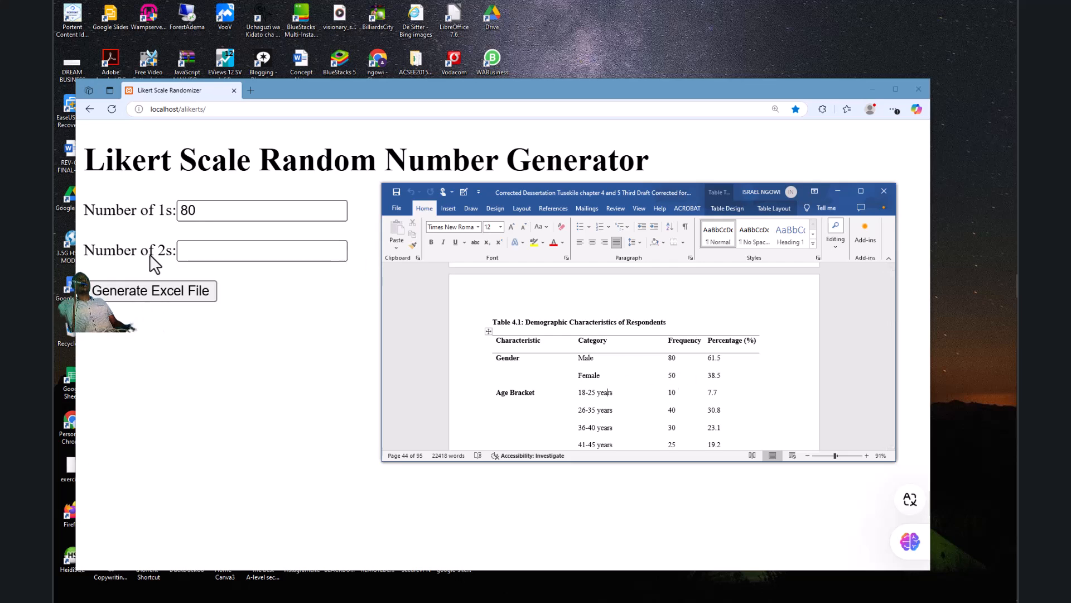
{"action": "left_click", "coordinate": [199, 255]}
{"action": "type", "text": "50"}
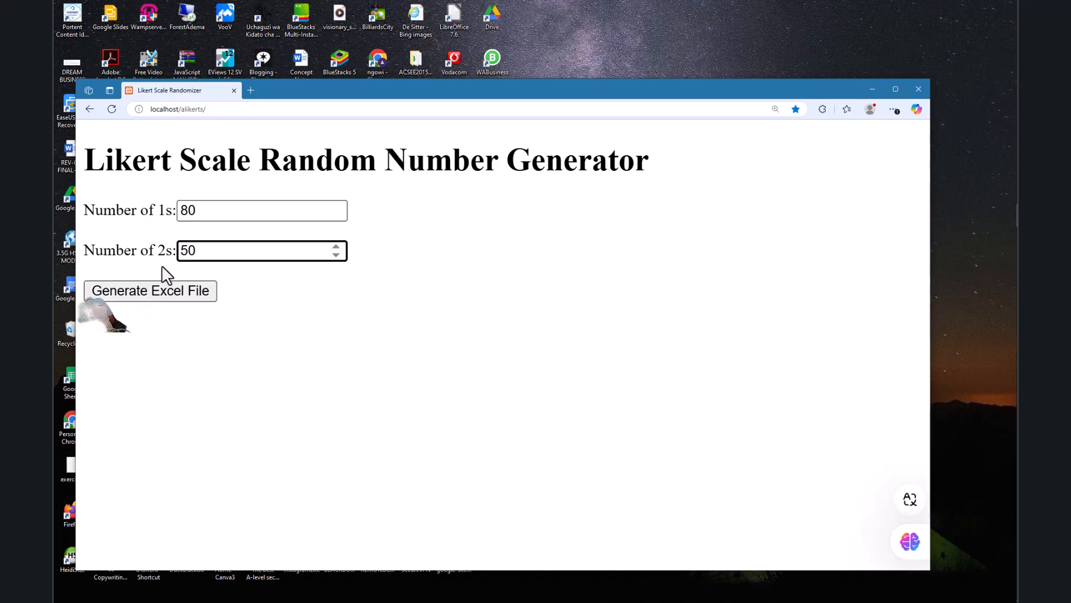
{"action": "left_click", "coordinate": [182, 292]}
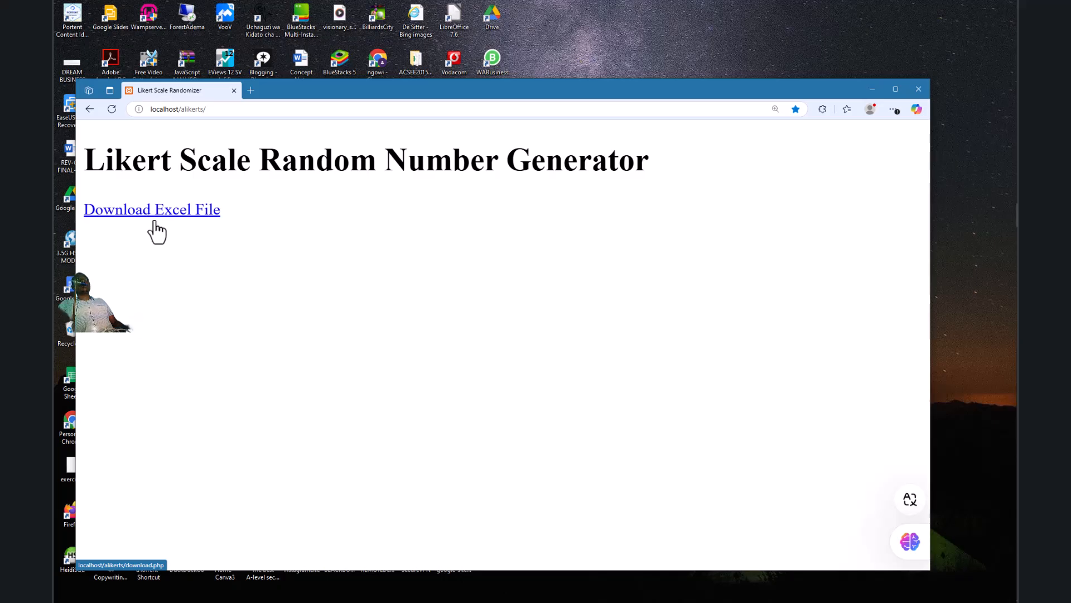
{"action": "left_click", "coordinate": [152, 213]}
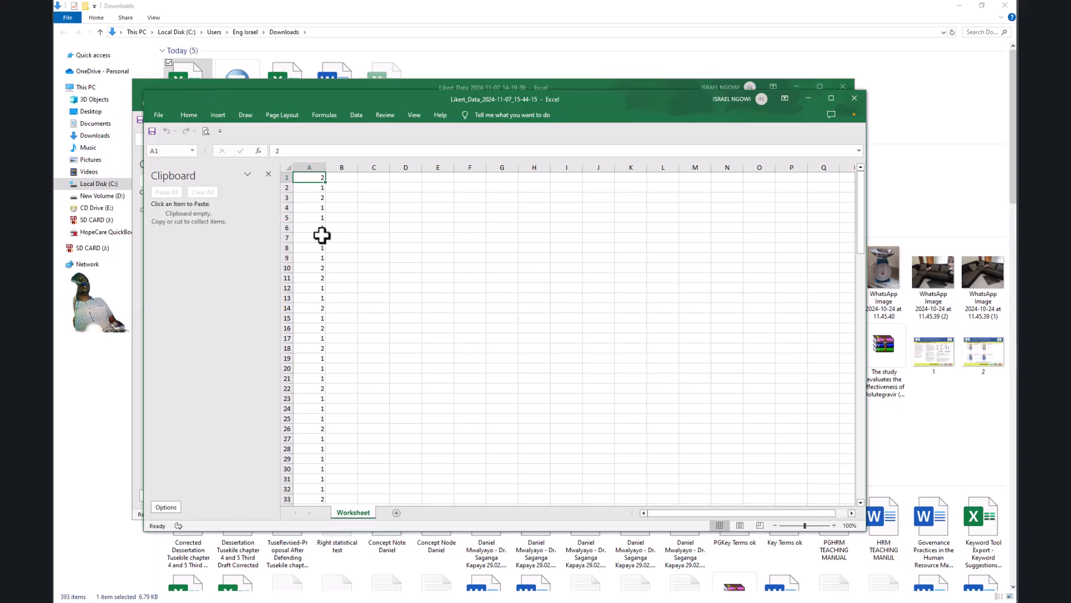
Step: Select all generated values in column A of the new workbook, from A1 to A130
{"action": "scroll", "coordinate": [316, 190], "scroll_direction": "down", "scroll_amount": 20}
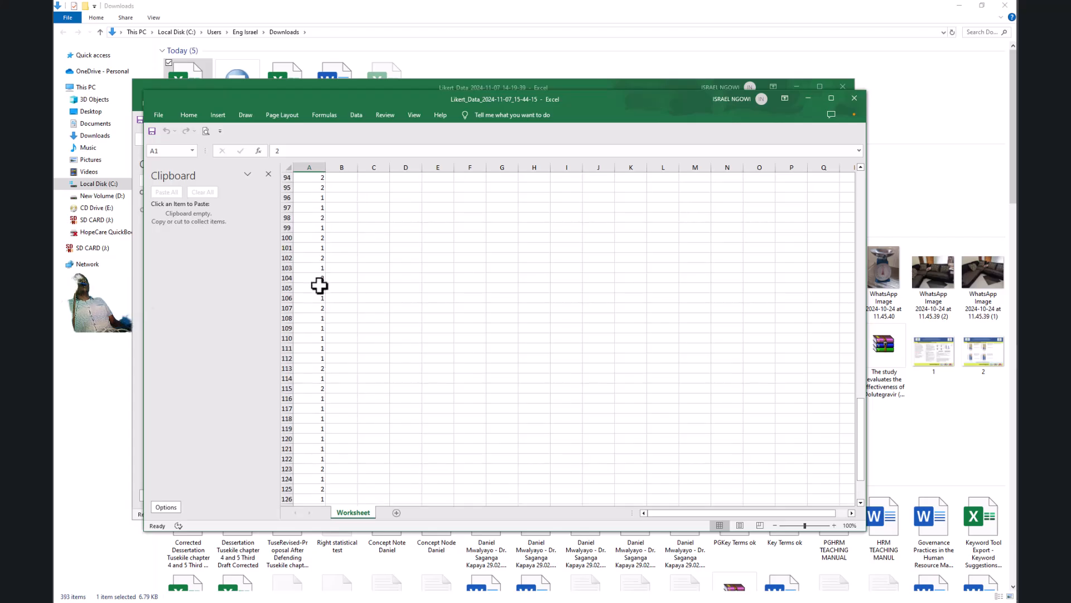
{"action": "scroll", "coordinate": [320, 343], "scroll_direction": "up", "scroll_amount": 1}
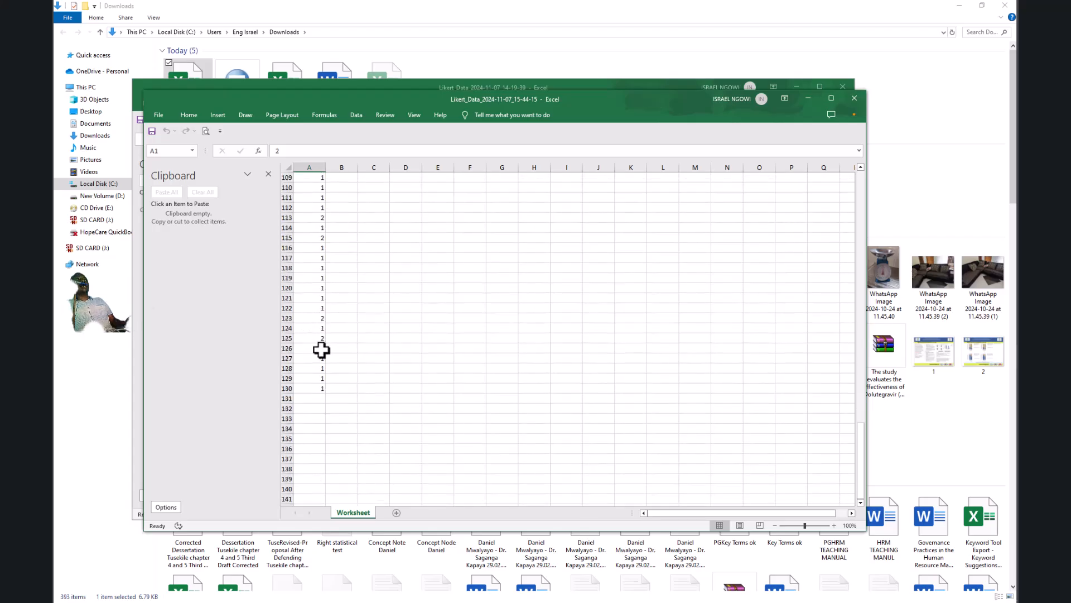
{"action": "left_click", "coordinate": [320, 380], "text": "shift"}
{"action": "left_click_drag", "start_coordinate": [318, 392], "coordinate": [311, 356]}
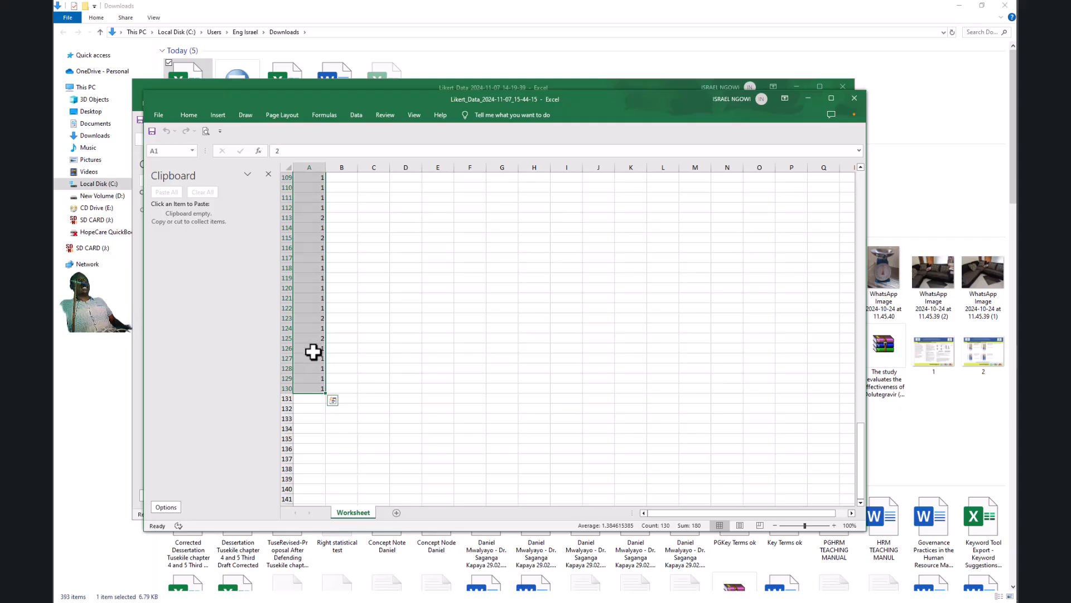
Step: Look through the generated 1 and 2 codes down column A of the workbook
{"action": "right_click", "coordinate": [315, 354]}
{"action": "scroll", "coordinate": [335, 352], "scroll_direction": "up", "scroll_amount": 3}
{"action": "left_click", "coordinate": [452, 290]}
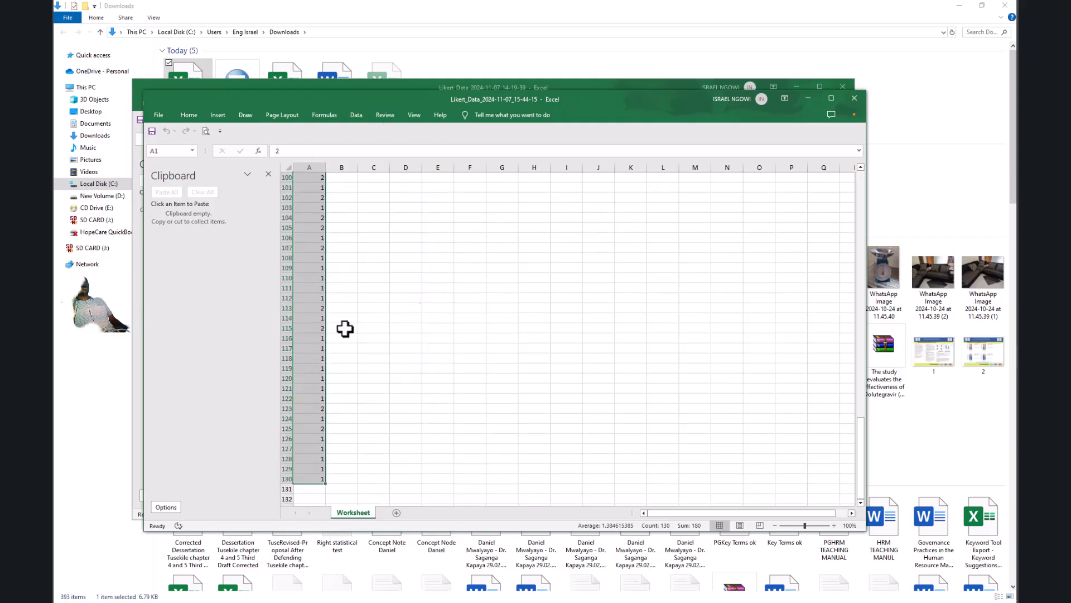
{"action": "scroll", "coordinate": [313, 322], "scroll_direction": "up", "scroll_amount": 7}
{"action": "scroll", "coordinate": [313, 322], "scroll_direction": "up", "scroll_amount": 20}
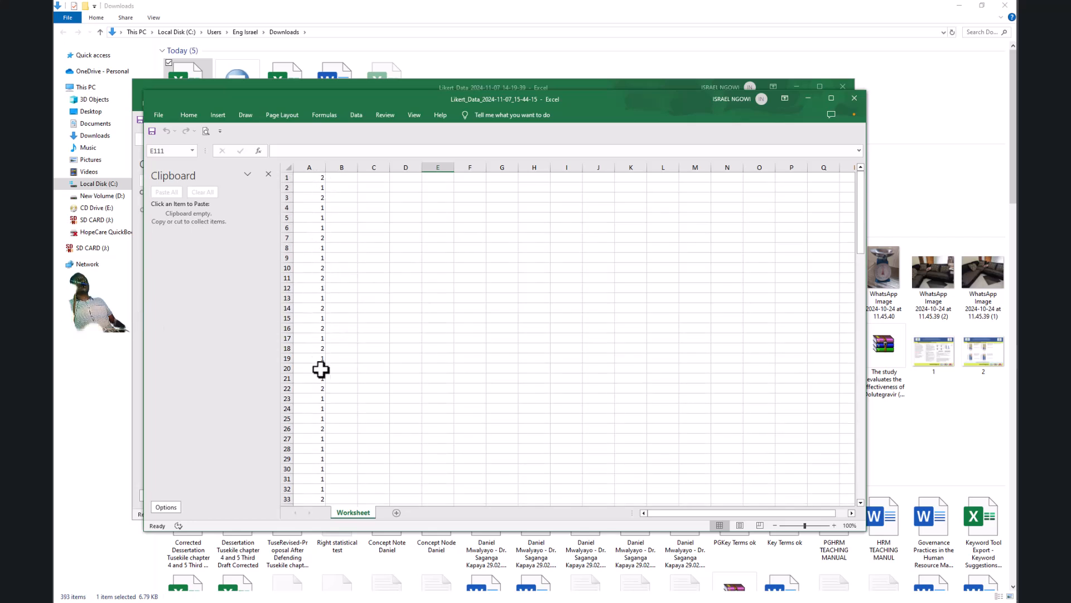
{"action": "scroll", "coordinate": [321, 402], "scroll_direction": "down", "scroll_amount": 5}
{"action": "scroll", "coordinate": [310, 330], "scroll_direction": "down", "scroll_amount": 6}
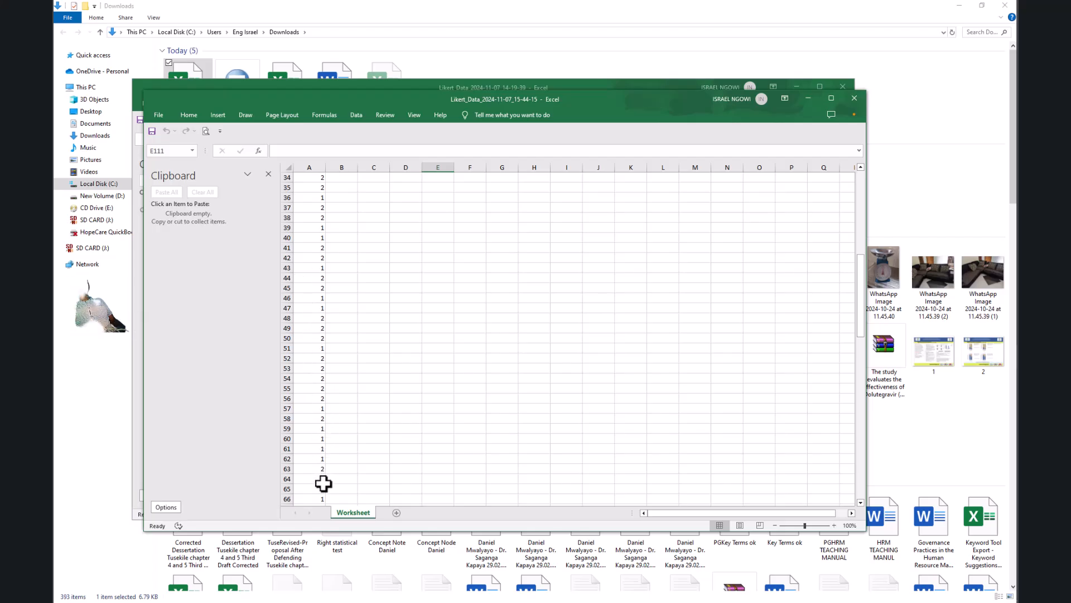
{"action": "left_click", "coordinate": [322, 188]}
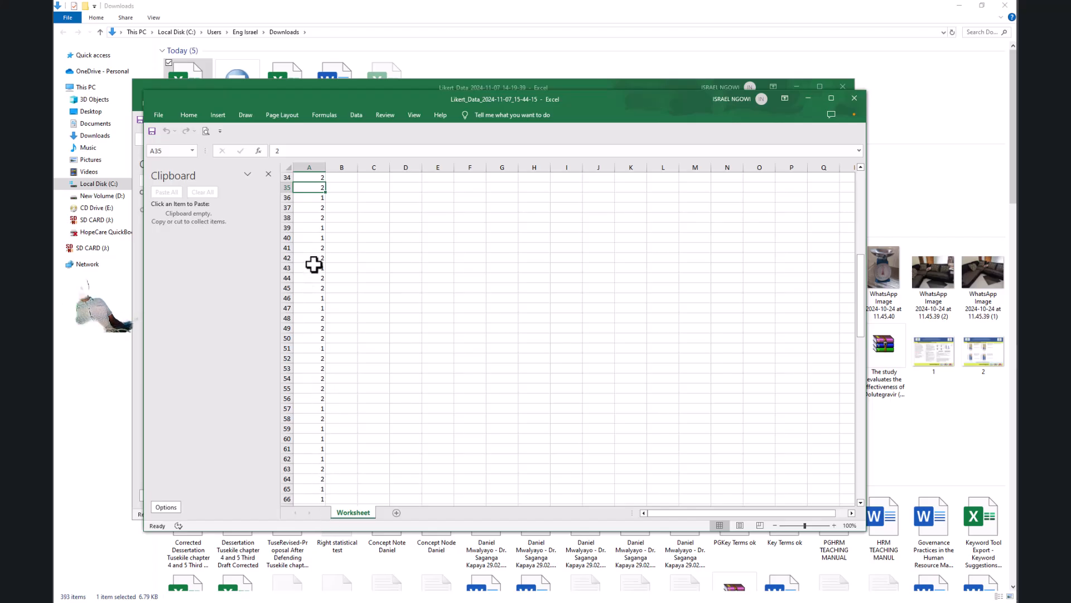
{"action": "scroll", "coordinate": [317, 260], "scroll_direction": "up", "scroll_amount": 11}
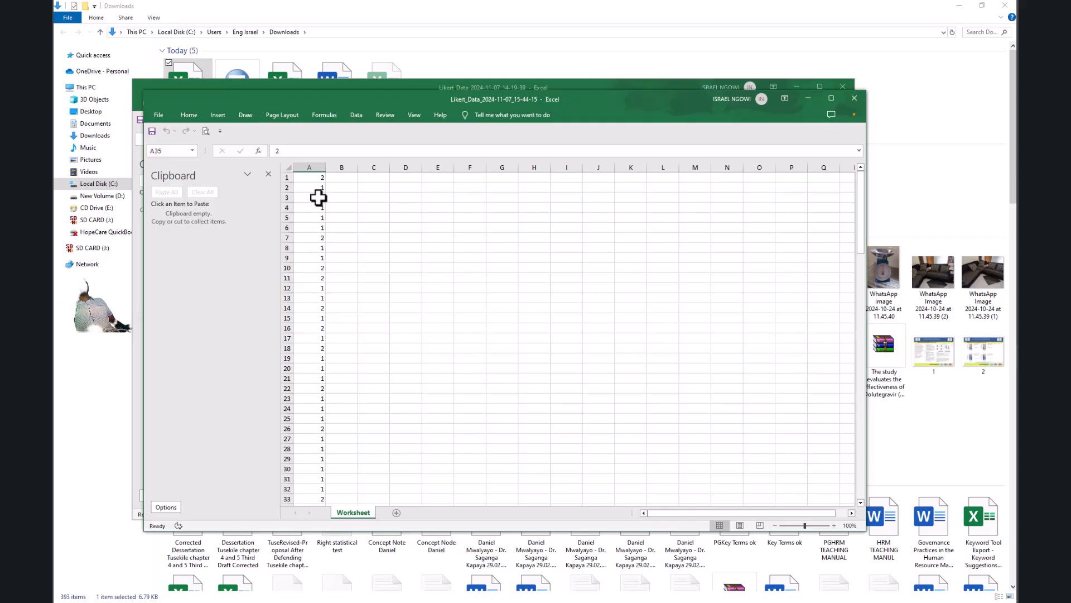
Step: Select the generated values in cells A1 to A130 and copy them
{"action": "left_click", "coordinate": [318, 181]}
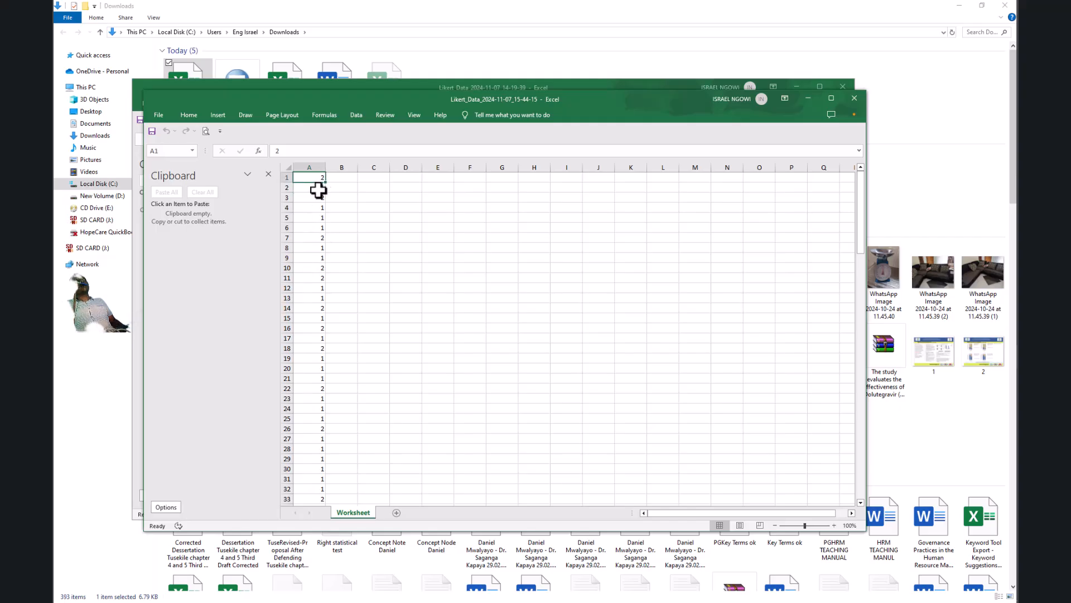
{"action": "scroll", "coordinate": [319, 461], "scroll_direction": "down", "scroll_amount": 20}
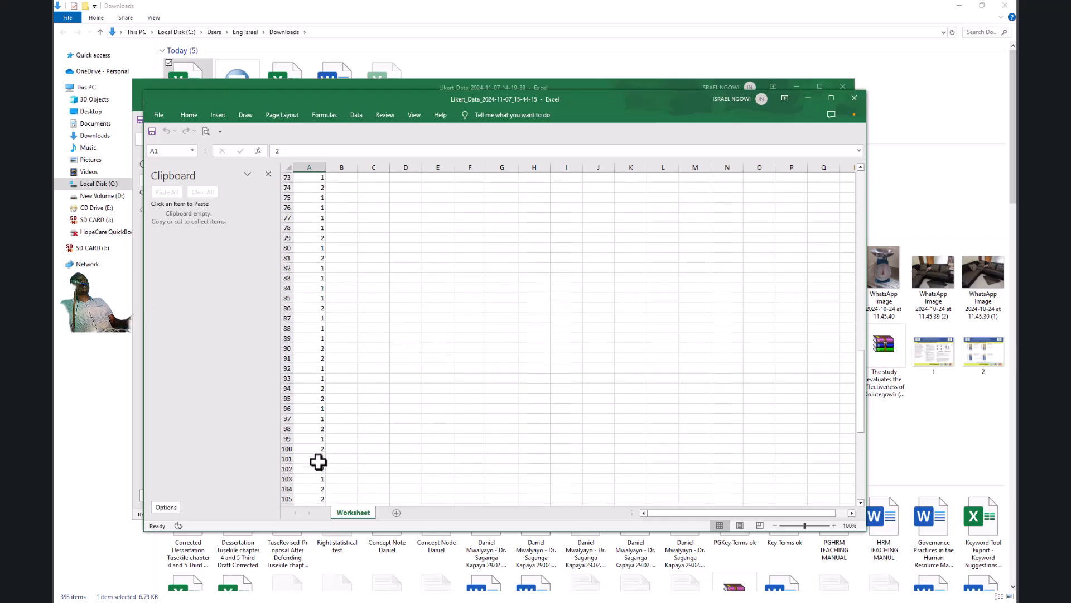
{"action": "scroll", "coordinate": [318, 461], "scroll_direction": "down", "scroll_amount": 1}
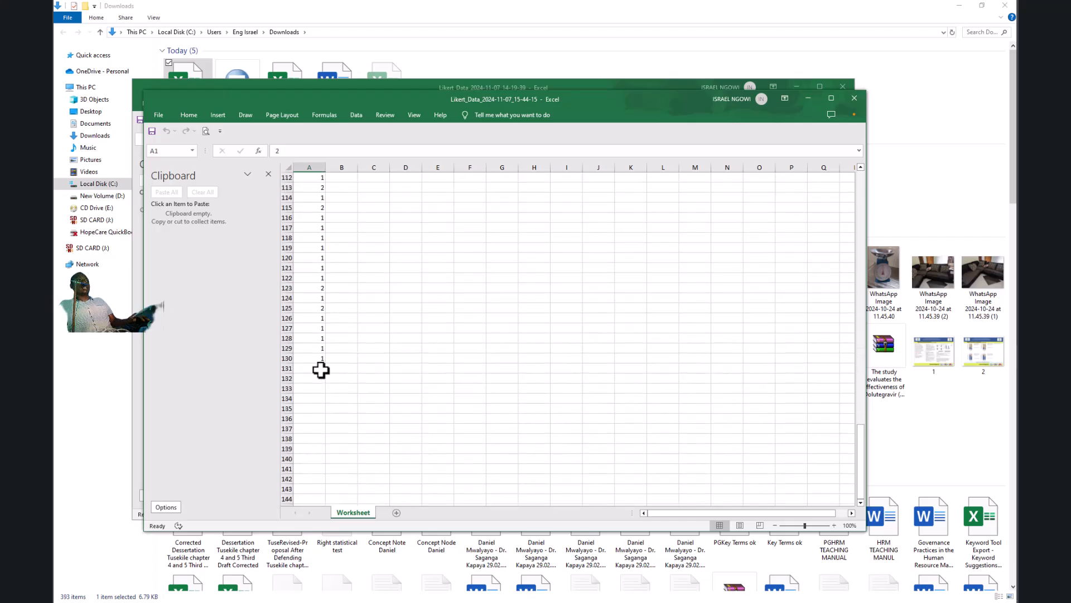
{"action": "left_click", "coordinate": [317, 358], "text": "shift"}
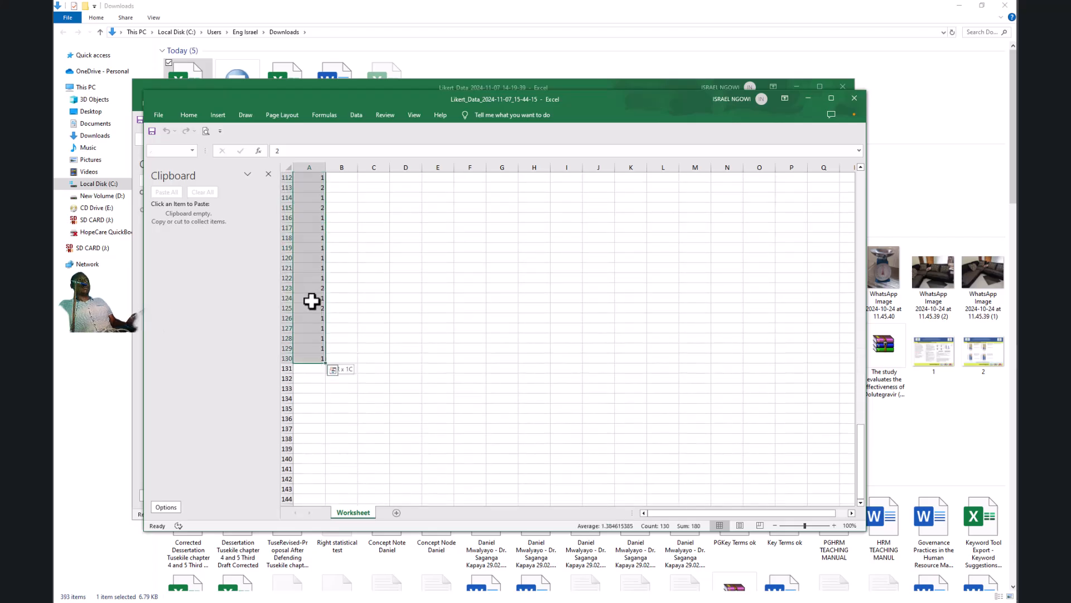
{"action": "right_click", "coordinate": [311, 301]}
{"action": "left_click", "coordinate": [334, 337]}
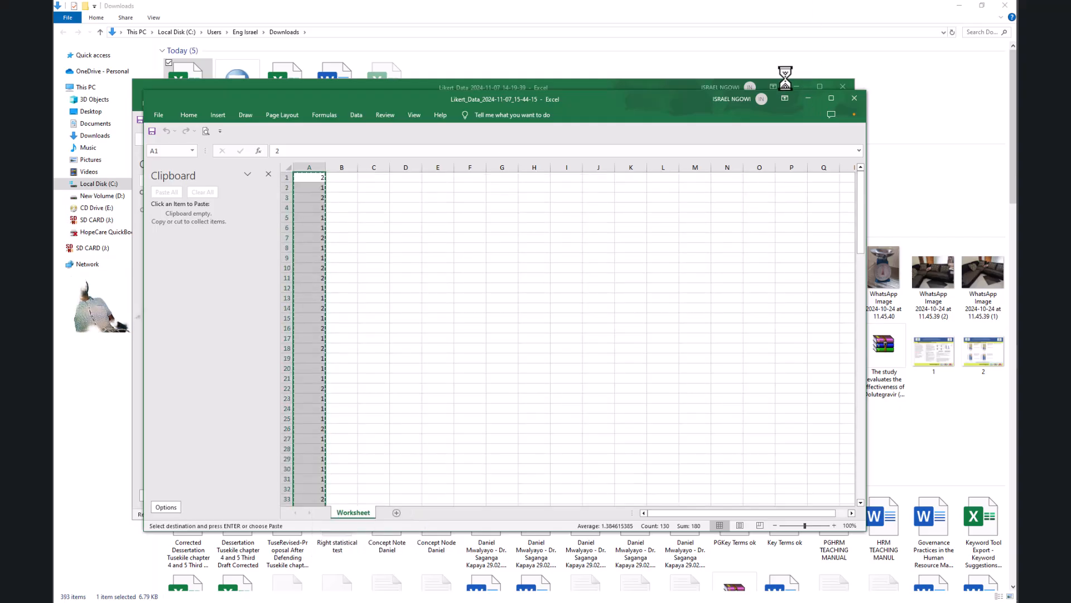
Step: Minimise the new workbook and close the old Gender frequency output in SPSS without saving it
{"action": "left_click", "coordinate": [810, 100]}
{"action": "mouse_move", "coordinate": [1013, 330]}
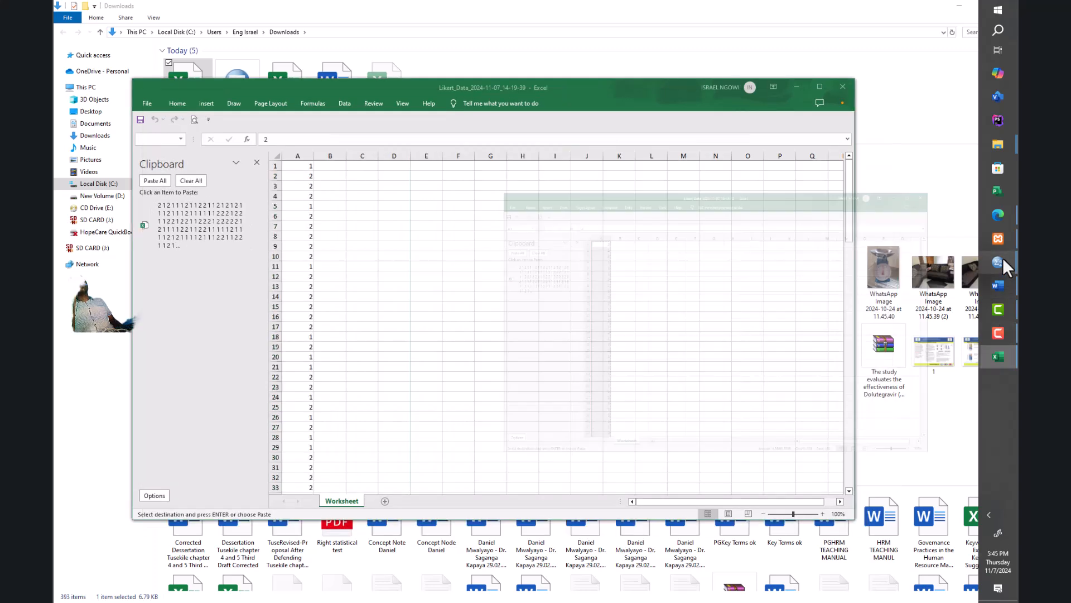
{"action": "mouse_move", "coordinate": [1003, 259]}
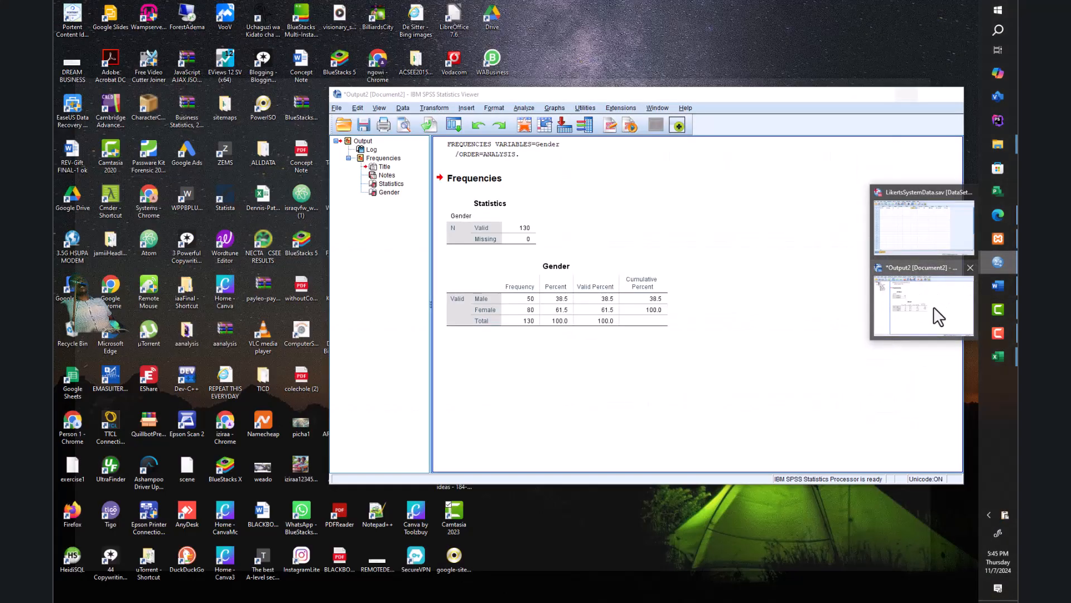
{"action": "left_click", "coordinate": [932, 311]}
{"action": "left_click", "coordinate": [951, 96]}
{"action": "left_click", "coordinate": [646, 306]}
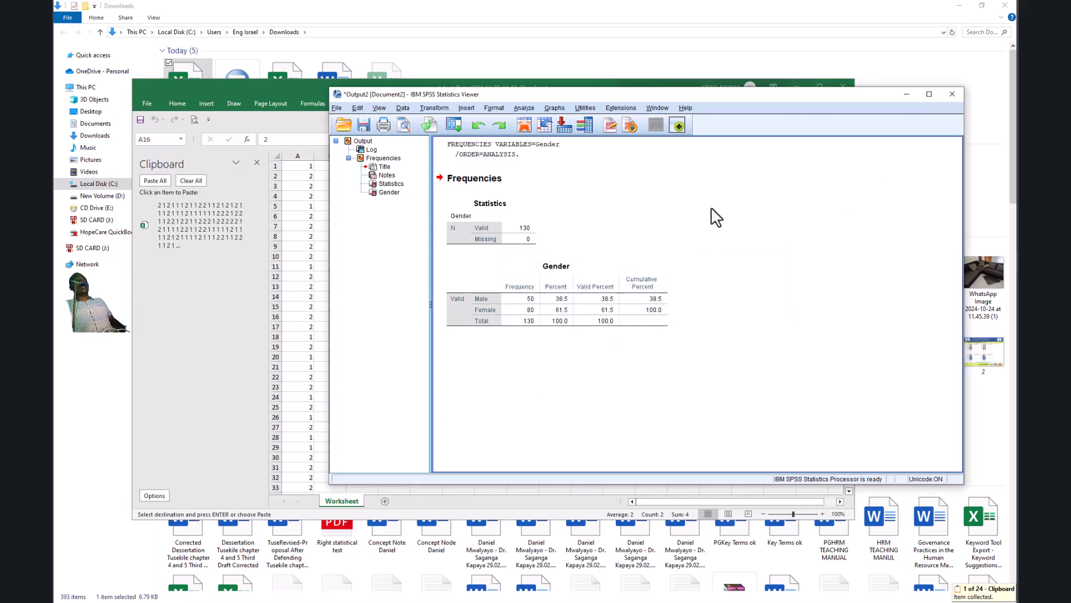
Step: Bring up the LikertsSystemData.sav data editor in SPSS and show its case data instead of the variable definitions
{"action": "left_click", "coordinate": [997, 263]}
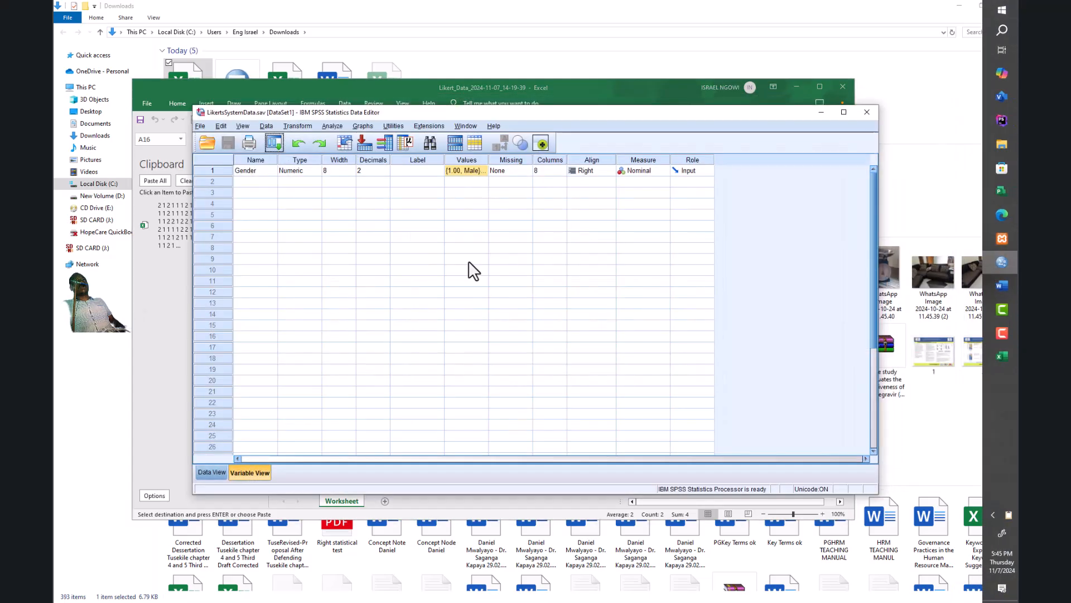
{"action": "left_click", "coordinate": [244, 204]}
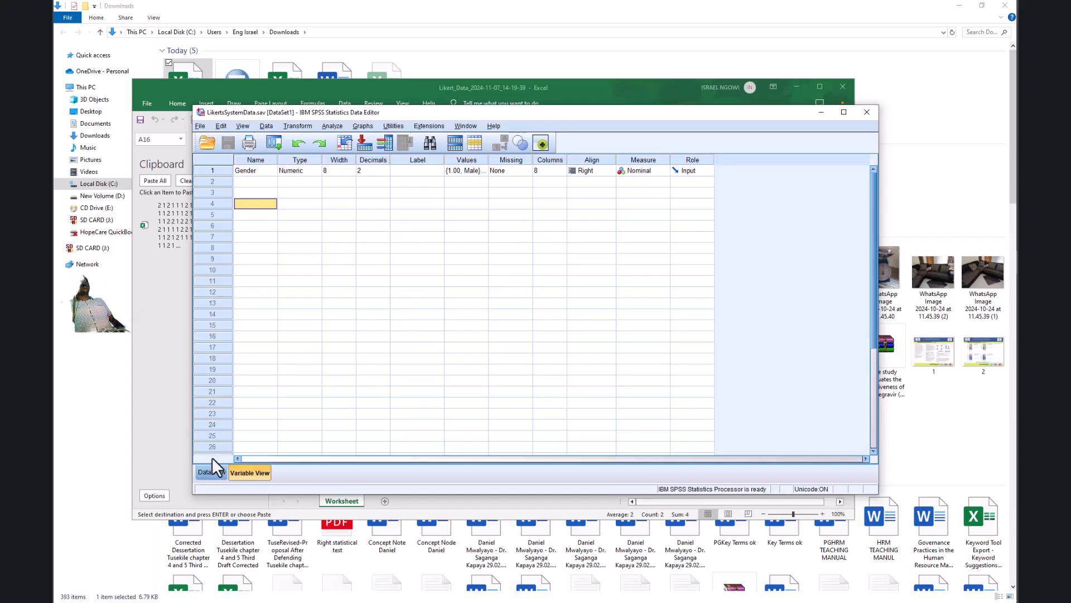
{"action": "left_click", "coordinate": [210, 472]}
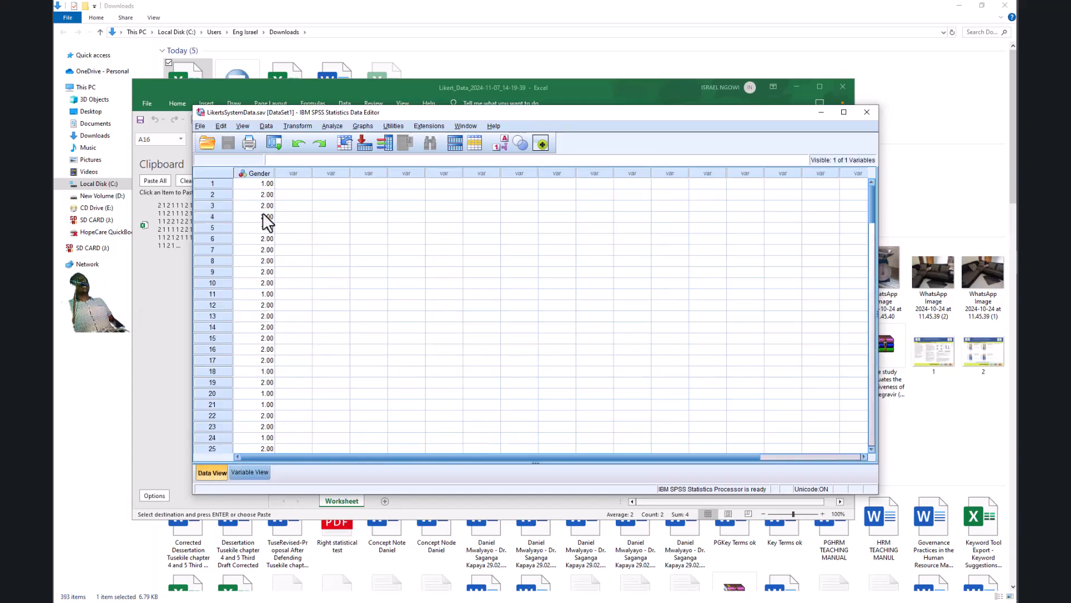
Step: Look through the existing Gender values from the first case to the last, case 130
{"action": "left_click", "coordinate": [262, 183]}
{"action": "scroll", "coordinate": [258, 283], "scroll_direction": "down", "scroll_amount": 20}
{"action": "scroll", "coordinate": [263, 373], "scroll_direction": "down", "scroll_amount": 20}
{"action": "scroll", "coordinate": [263, 374], "scroll_direction": "up", "scroll_amount": 12}
{"action": "scroll", "coordinate": [262, 378], "scroll_direction": "down", "scroll_amount": 4}
{"action": "scroll", "coordinate": [268, 363], "scroll_direction": "down", "scroll_amount": 1}
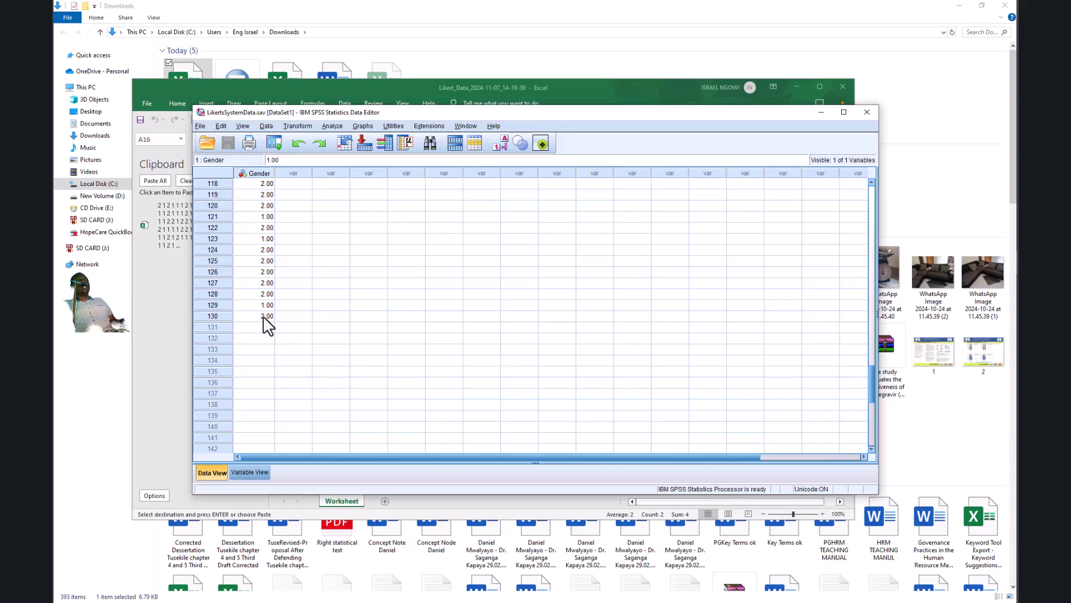
{"action": "left_click", "coordinate": [263, 316]}
{"action": "scroll", "coordinate": [260, 290], "scroll_direction": "up", "scroll_amount": 6}
{"action": "scroll", "coordinate": [260, 290], "scroll_direction": "up", "scroll_amount": 20}
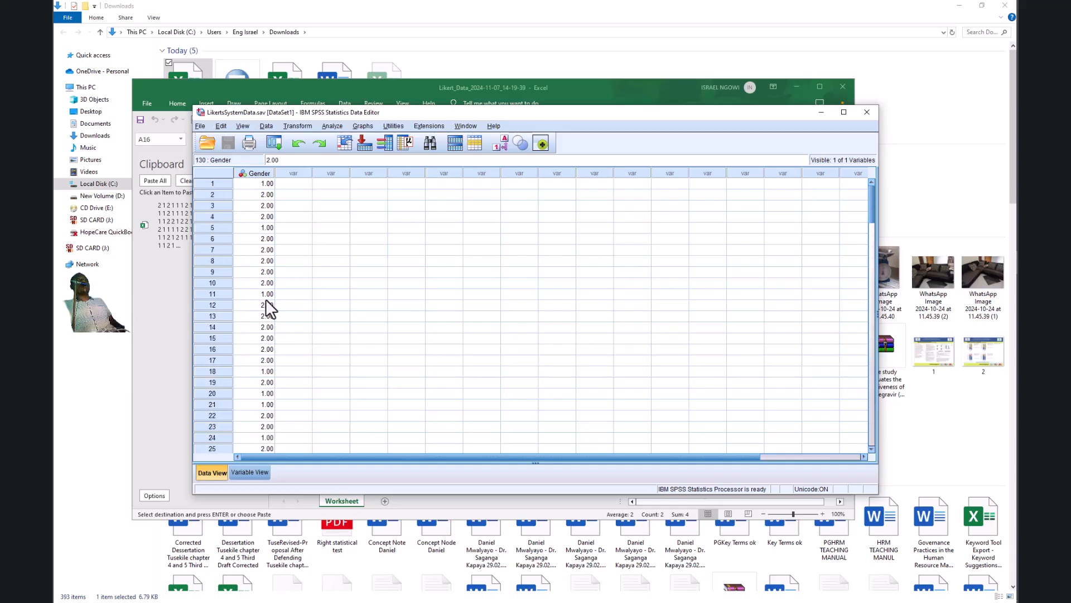
Step: Select the Gender values of cases 1 to 130 and replace them by pasting the copied workbook values
{"action": "left_click", "coordinate": [259, 184]}
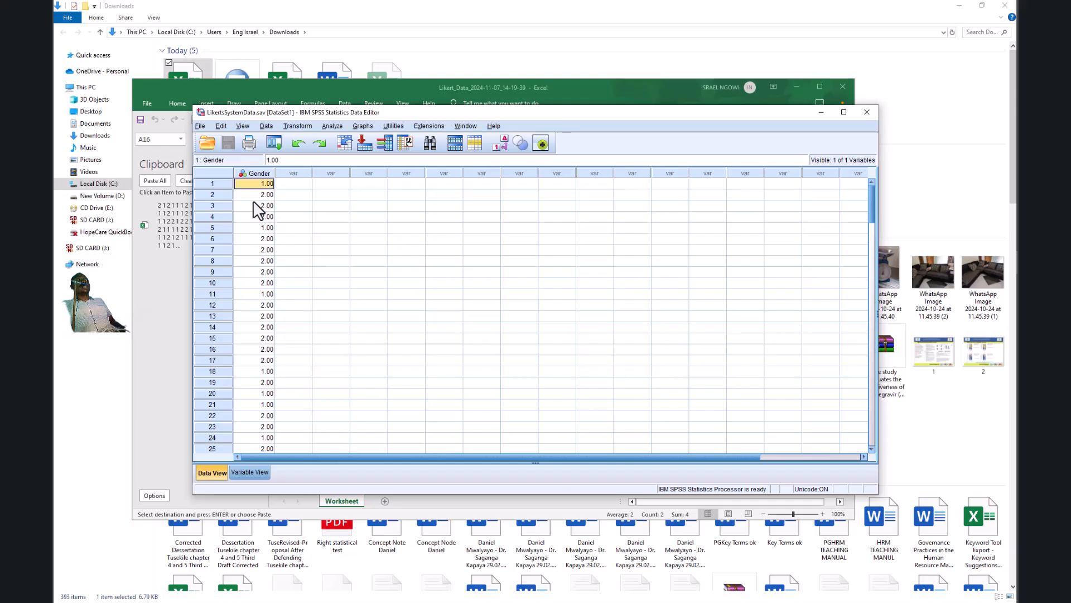
{"action": "scroll", "coordinate": [247, 378], "scroll_direction": "down", "scroll_amount": 8}
{"action": "scroll", "coordinate": [243, 371], "scroll_direction": "down", "scroll_amount": 20}
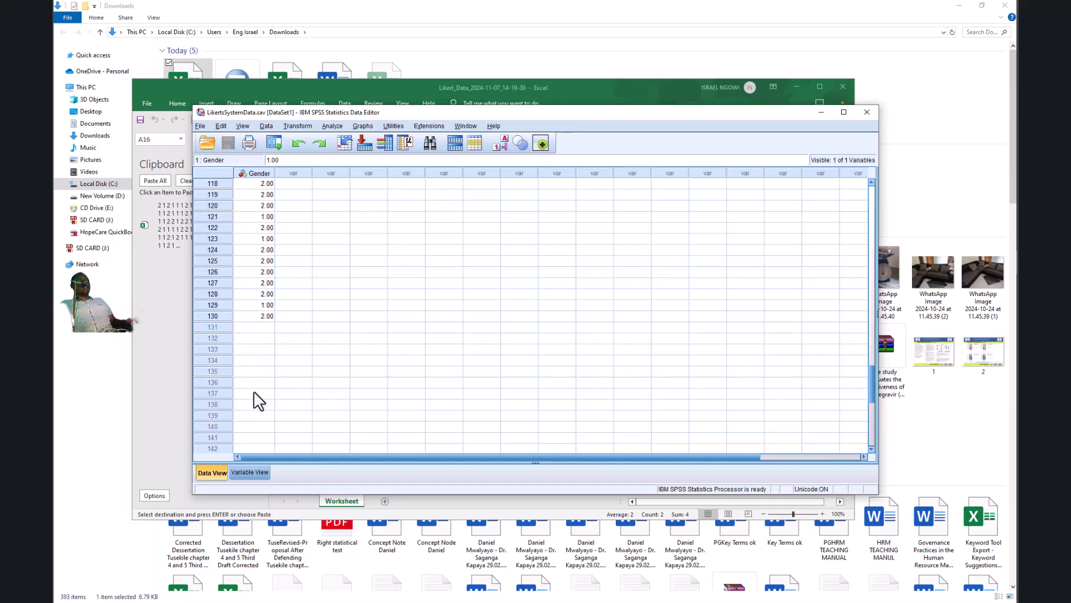
{"action": "left_click", "coordinate": [262, 316], "text": "shift"}
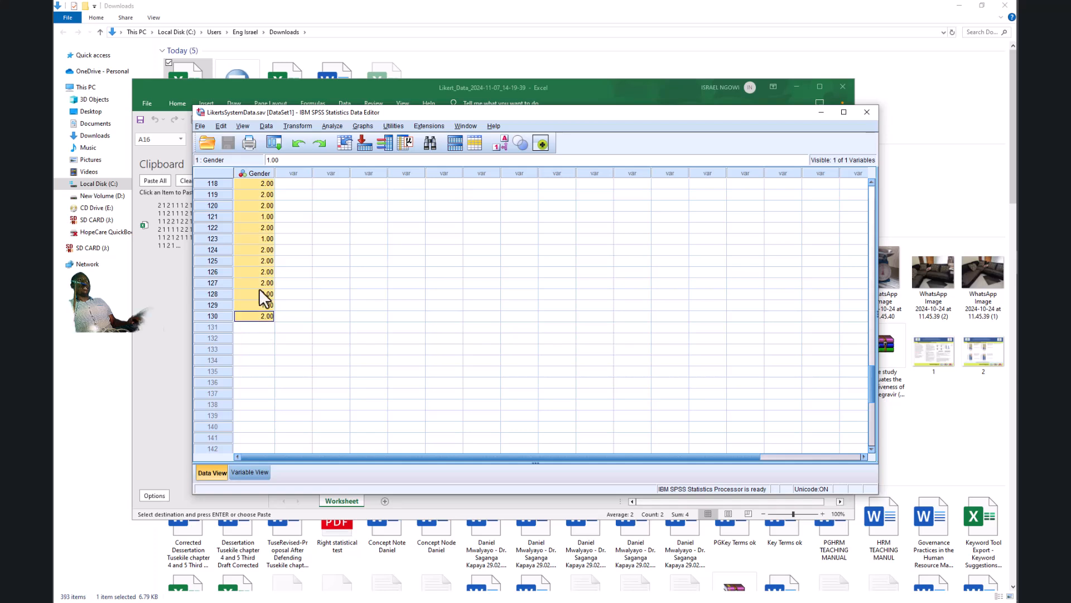
{"action": "scroll", "coordinate": [266, 284], "scroll_direction": "up", "scroll_amount": 20}
{"action": "scroll", "coordinate": [257, 267], "scroll_direction": "up", "scroll_amount": 16}
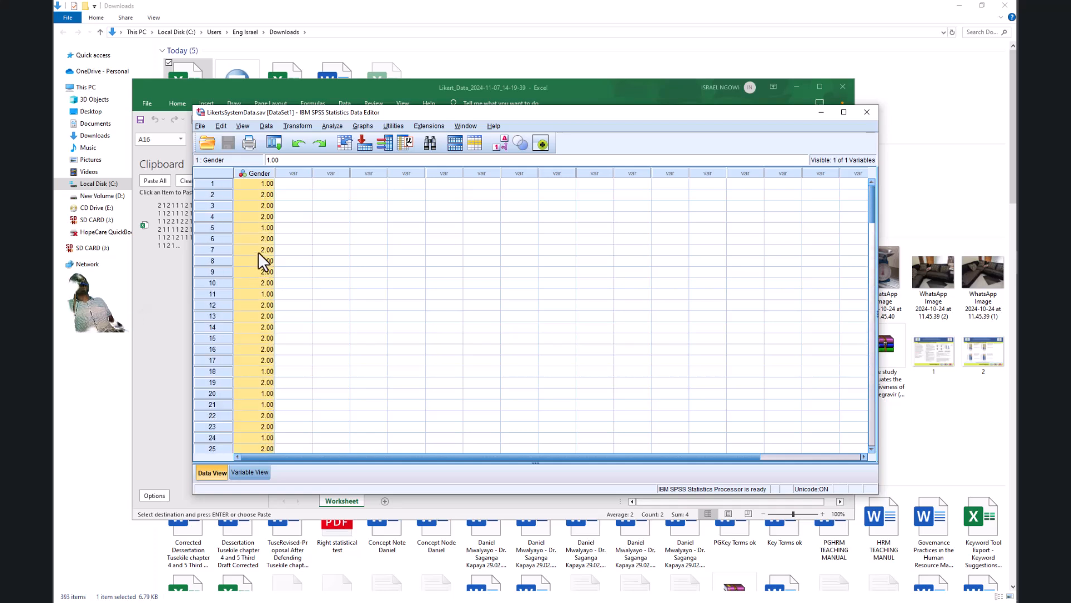
{"action": "right_click", "coordinate": [253, 183]}
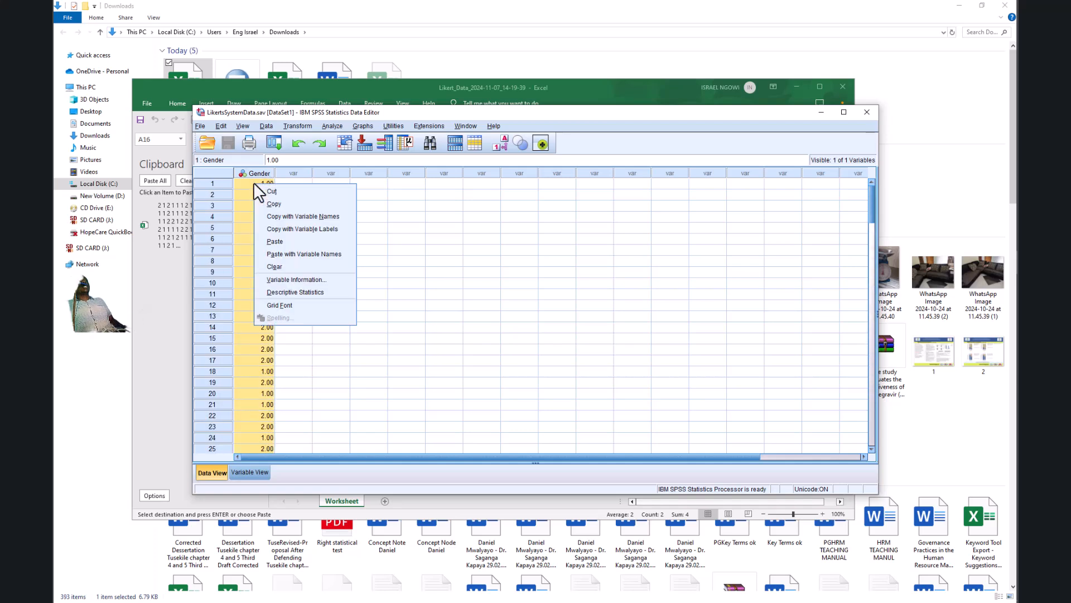
{"action": "left_click", "coordinate": [280, 242]}
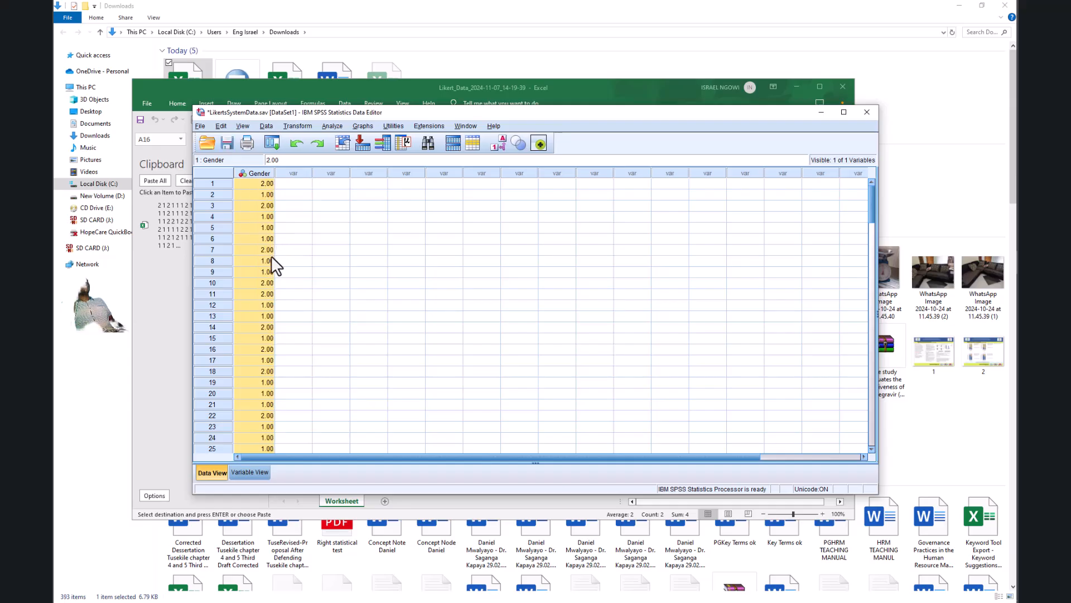
Step: Examine the pasted Gender values down to the last case, and bring up Table 4.1 in Word to read its gender frequencies
{"action": "scroll", "coordinate": [268, 234], "scroll_direction": "down", "scroll_amount": 20}
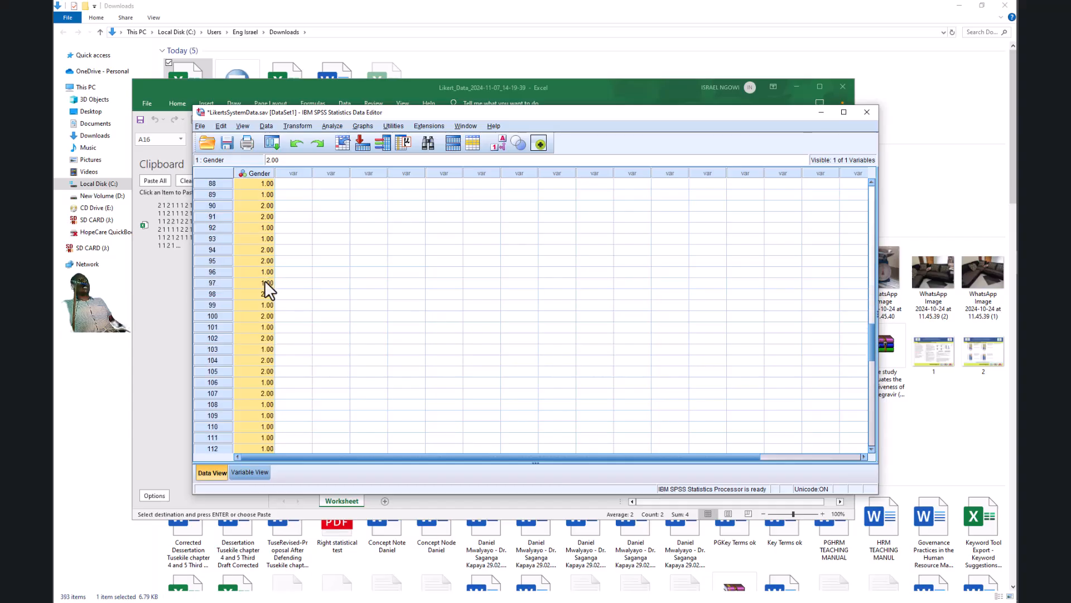
{"action": "scroll", "coordinate": [271, 300], "scroll_direction": "down", "scroll_amount": 3}
{"action": "scroll", "coordinate": [265, 263], "scroll_direction": "up", "scroll_amount": 6}
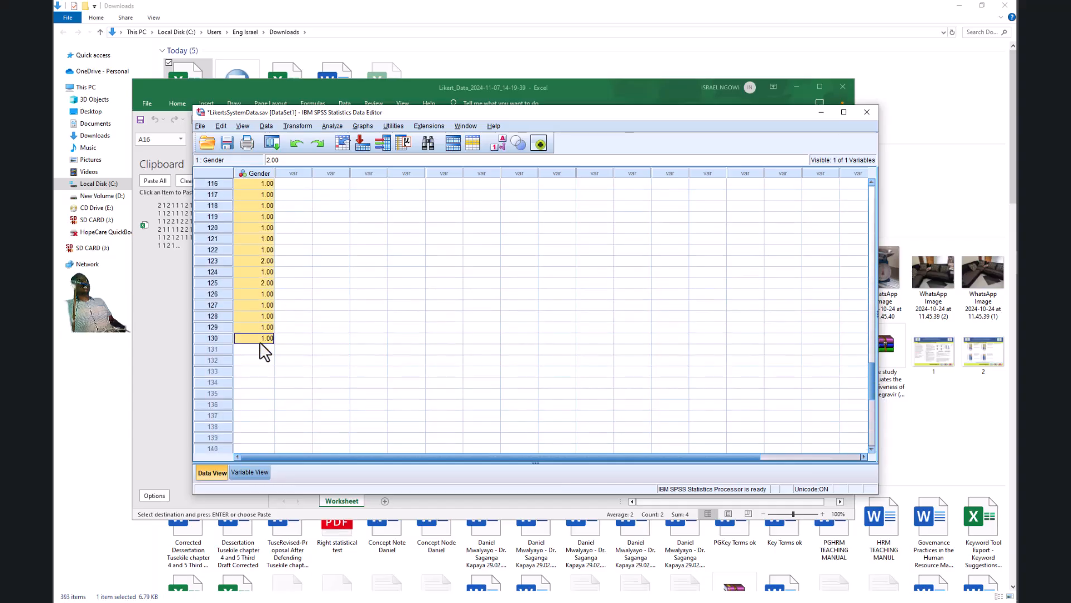
{"action": "left_click", "coordinate": [260, 341]}
{"action": "scroll", "coordinate": [286, 306], "scroll_direction": "up", "scroll_amount": 16}
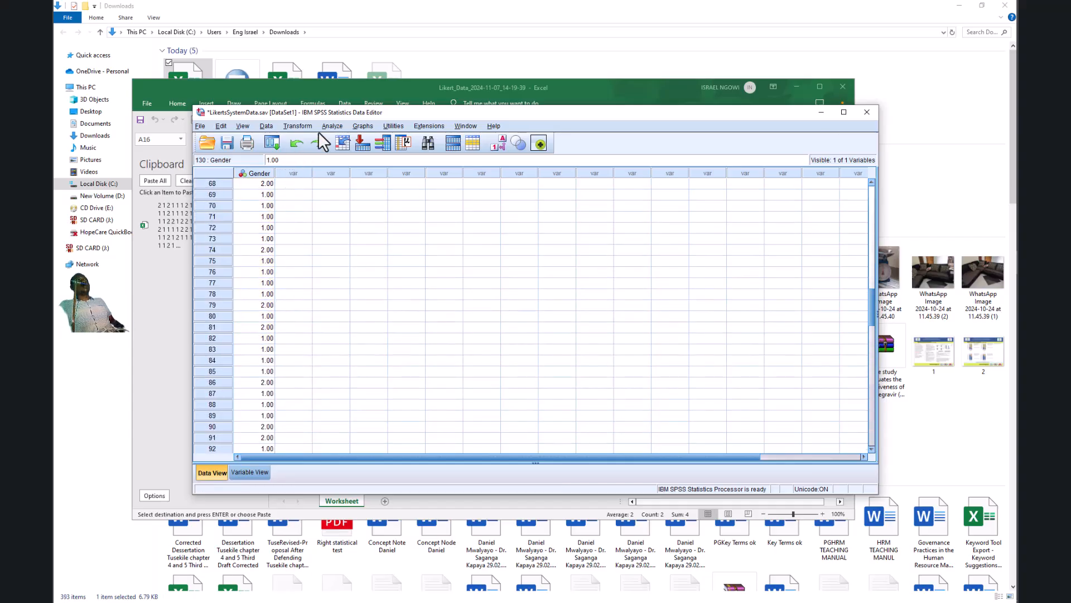
{"action": "left_click", "coordinate": [332, 126]}
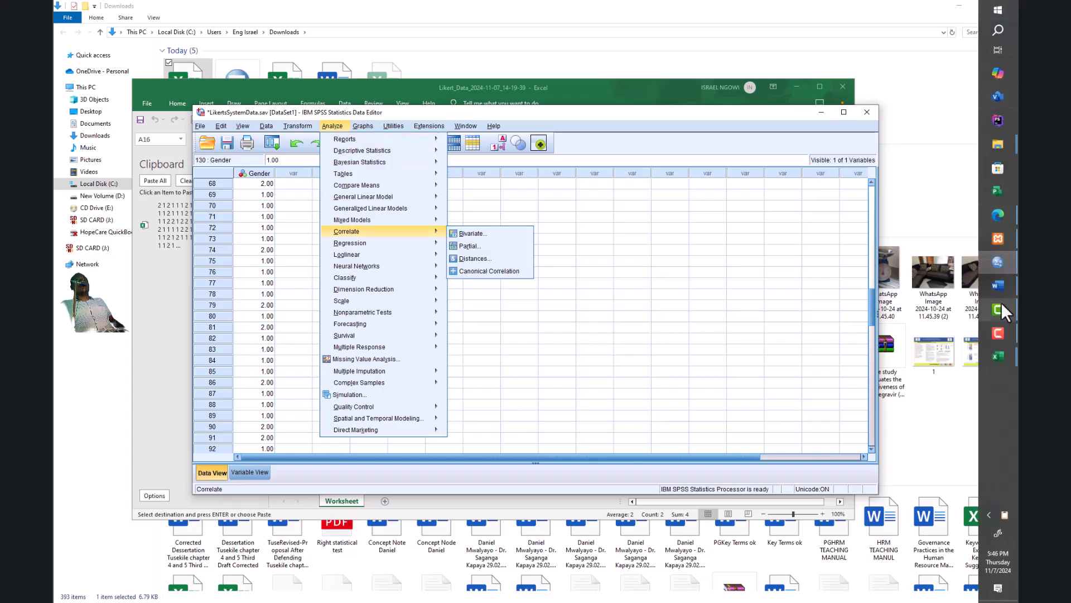
{"action": "left_click", "coordinate": [999, 286]}
{"action": "left_click_drag", "start_coordinate": [658, 196], "coordinate": [807, 131]}
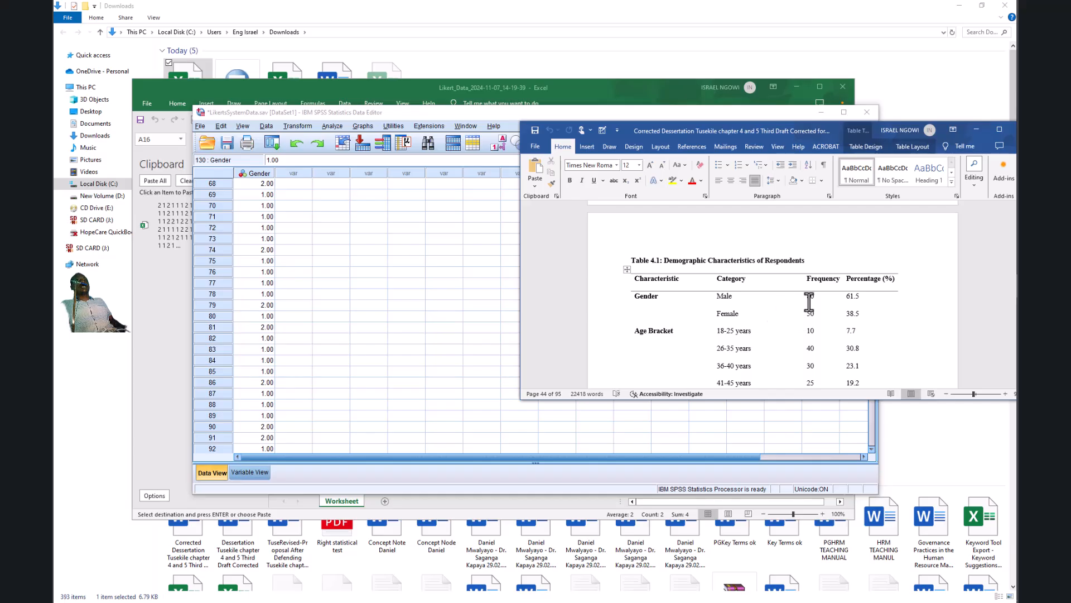
Step: Run the Frequencies analysis on the Gender variable in SPSS with frequency tables displayed
{"action": "left_click", "coordinate": [326, 124]}
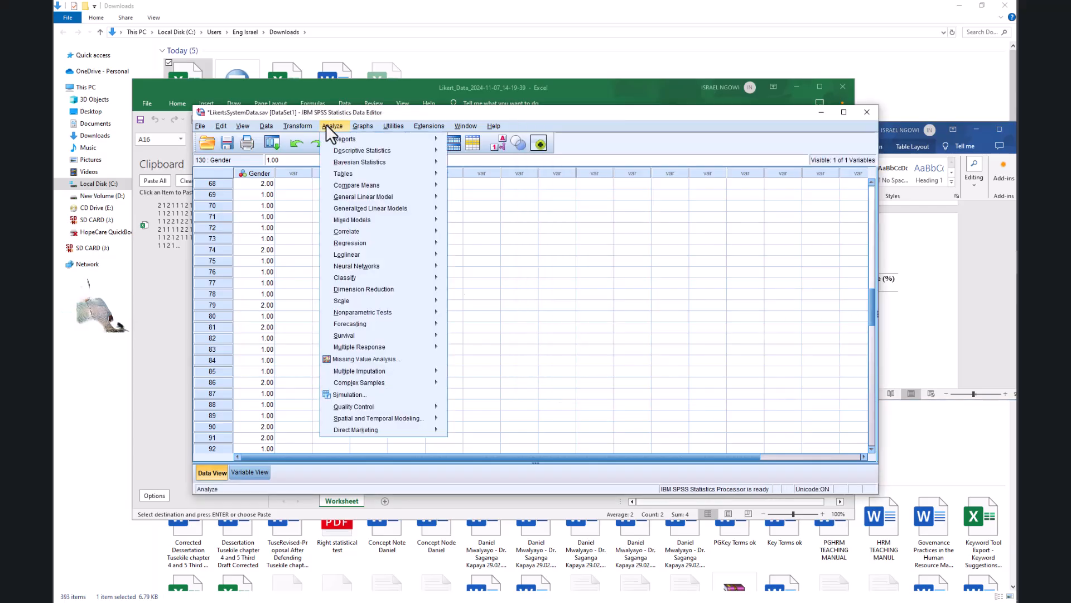
{"action": "mouse_move", "coordinate": [423, 151]}
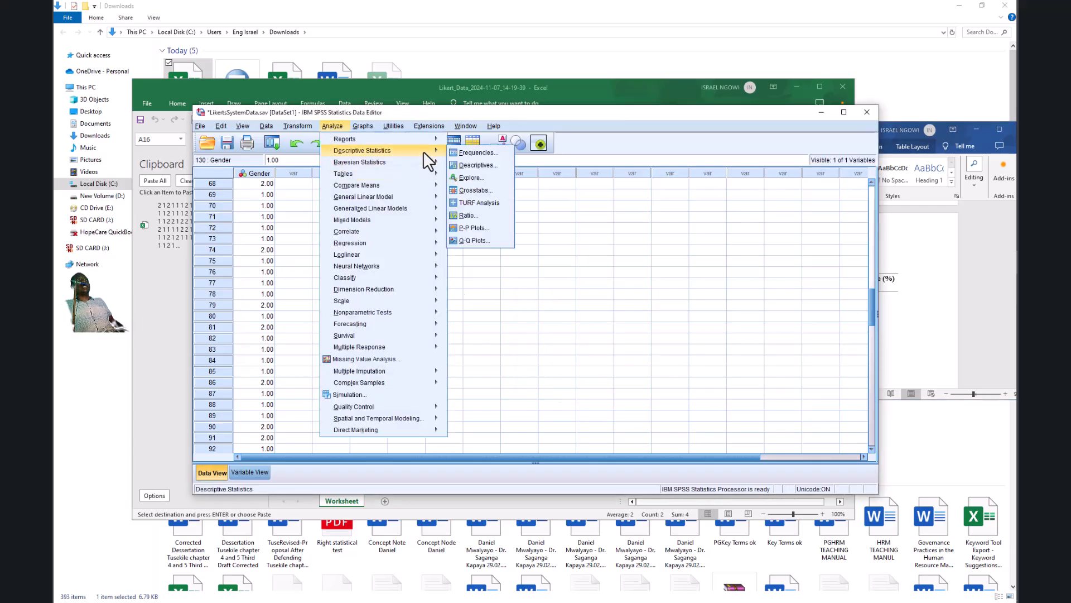
{"action": "left_click", "coordinate": [463, 153]}
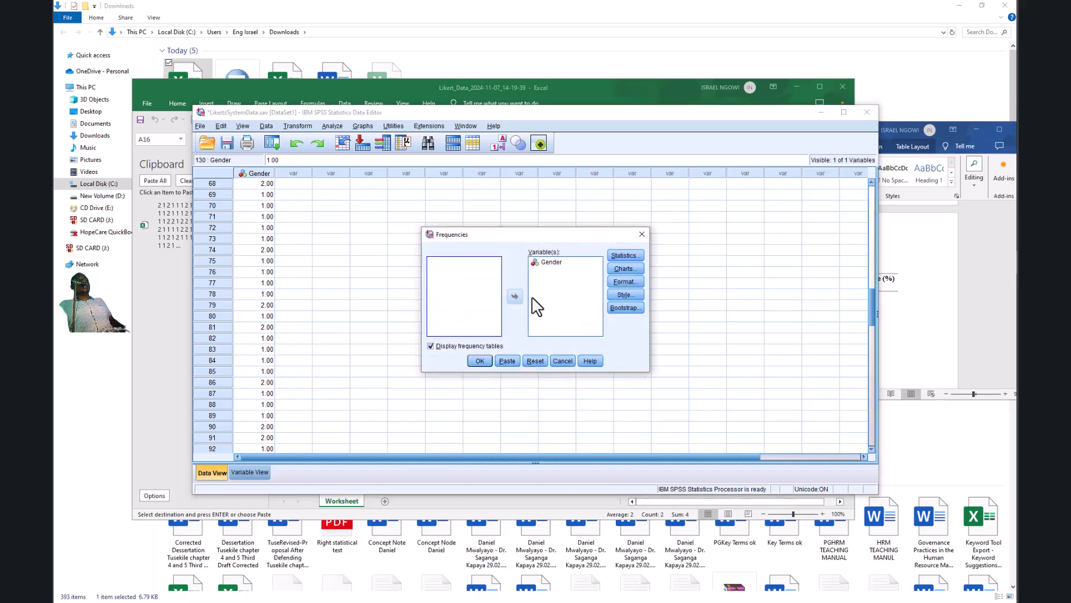
{"action": "left_click", "coordinate": [479, 360]}
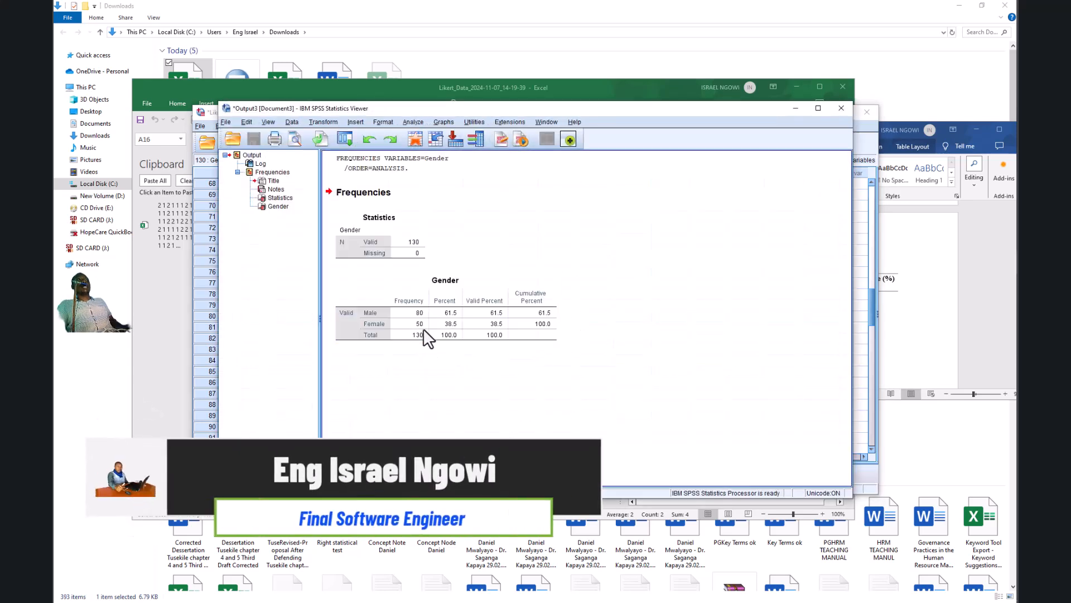
Step: Check the age bracket categories in Table 4.1 and set the generator's Likert scale minimum to 1 and maximum to 6, continuing to the counts
{"action": "left_click", "coordinate": [943, 254]}
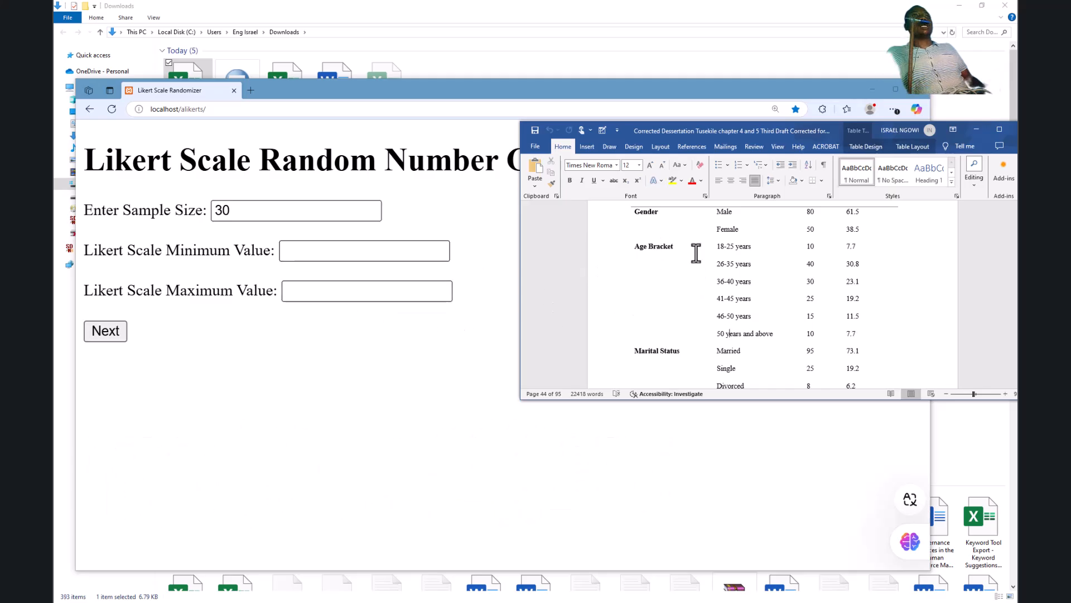
{"action": "left_click", "coordinate": [331, 250]}
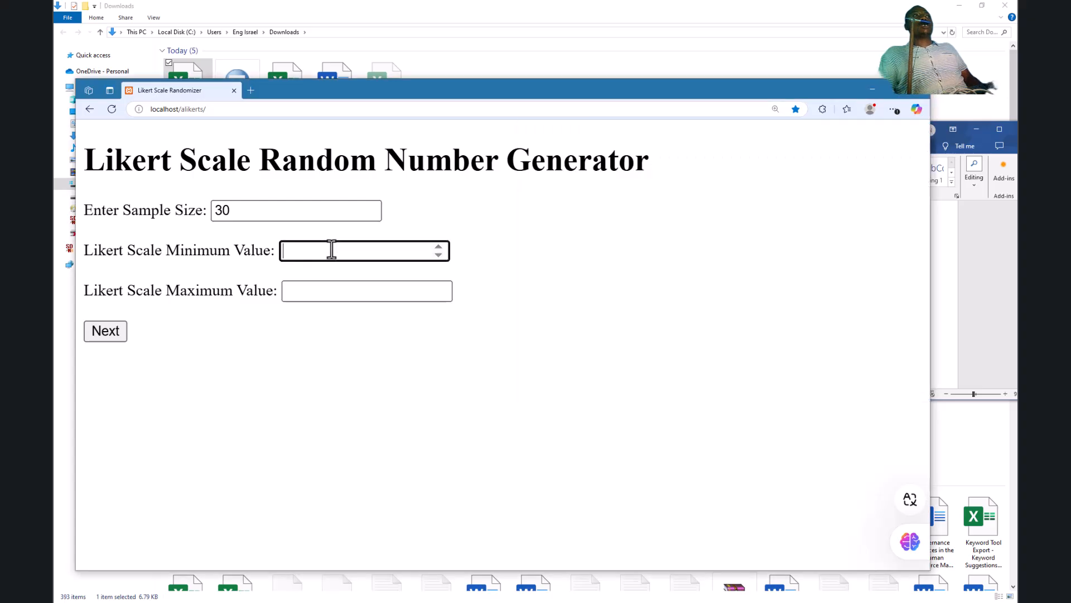
{"action": "type", "text": "1"}
{"action": "left_click", "coordinate": [333, 288]}
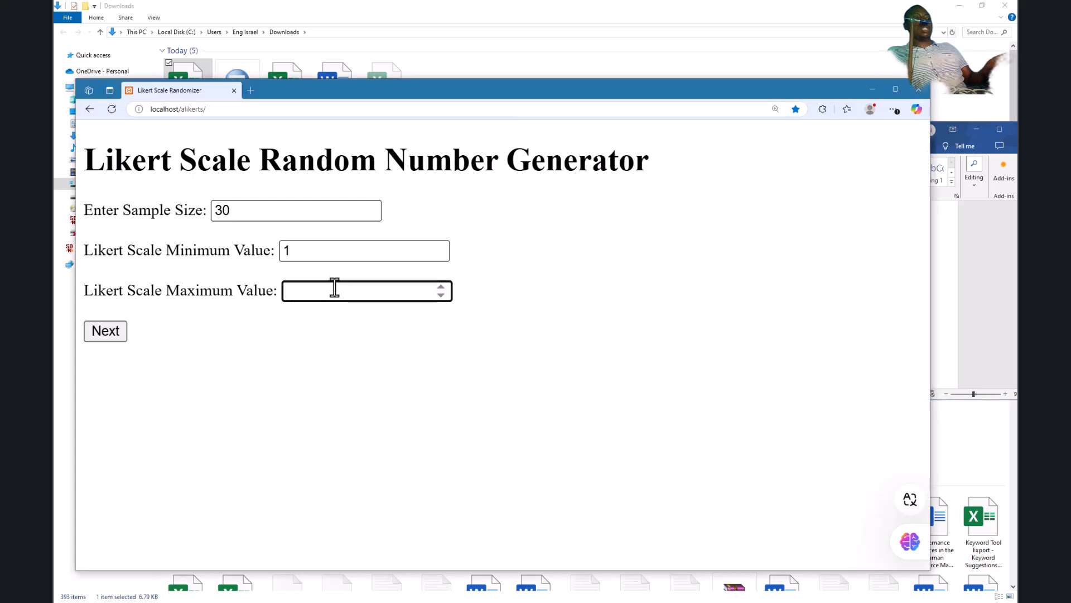
{"action": "type", "text": "6"}
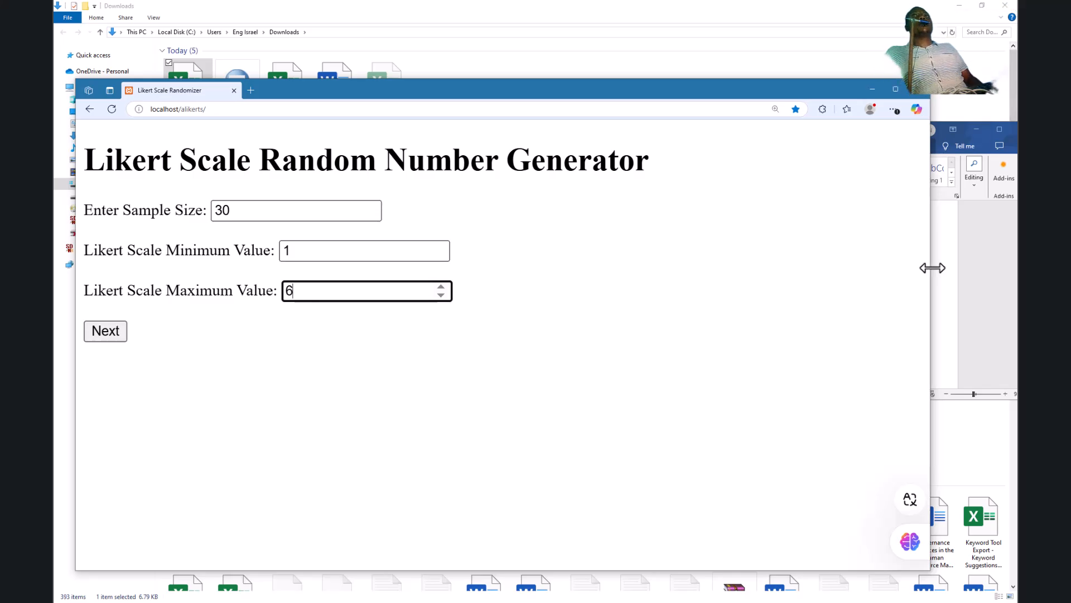
{"action": "left_click", "coordinate": [947, 292]}
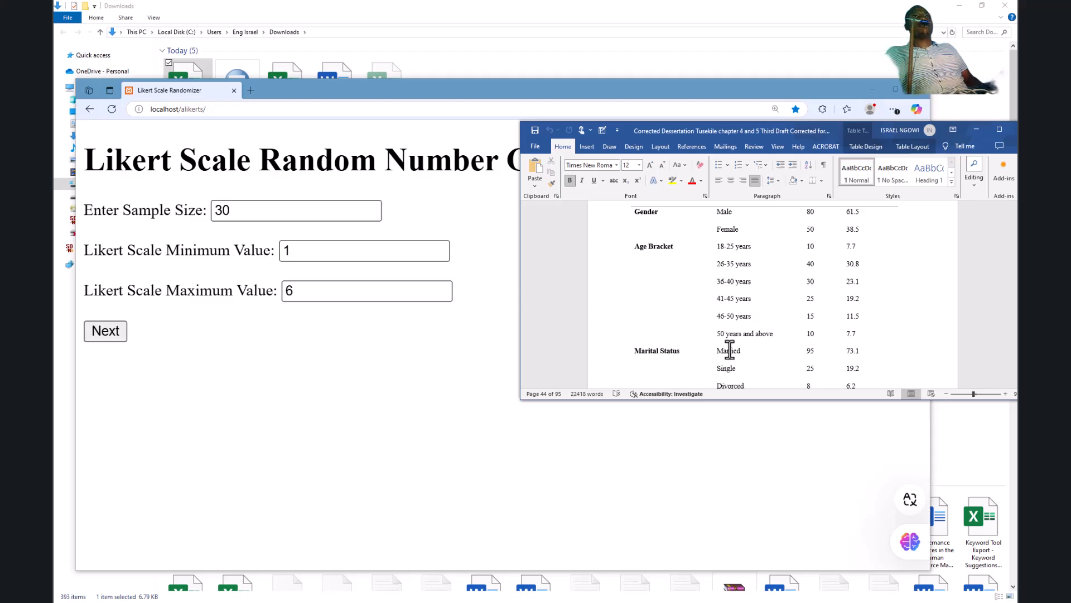
{"action": "left_click", "coordinate": [104, 333]}
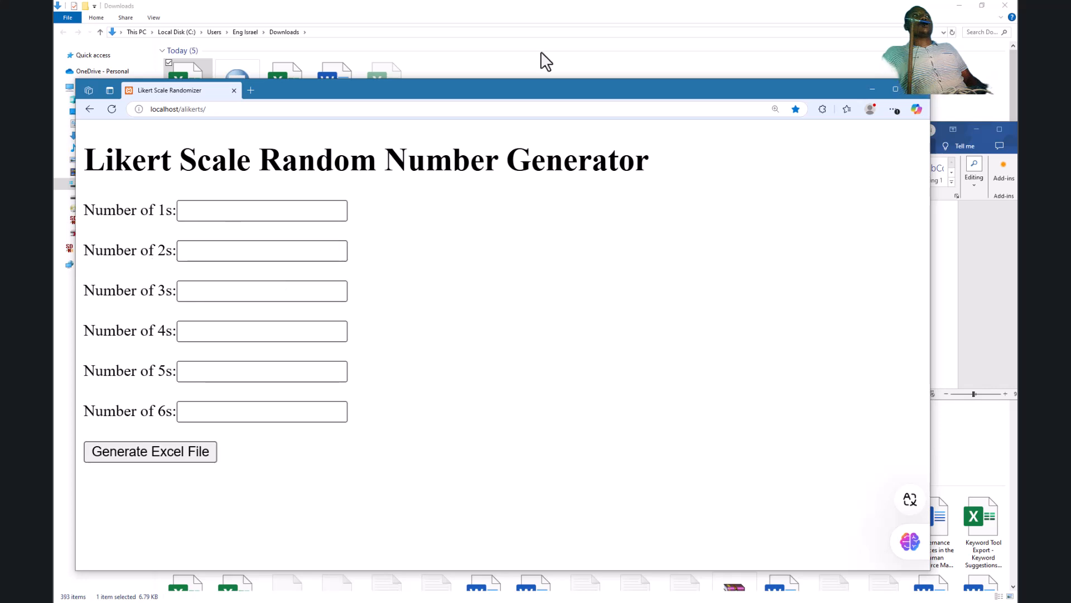
Step: Enter the Table 4.1 age bracket frequencies as the counts of 1s to 6s: 10, 40, 30, 25, 15 and 10
{"action": "left_click", "coordinate": [950, 271]}
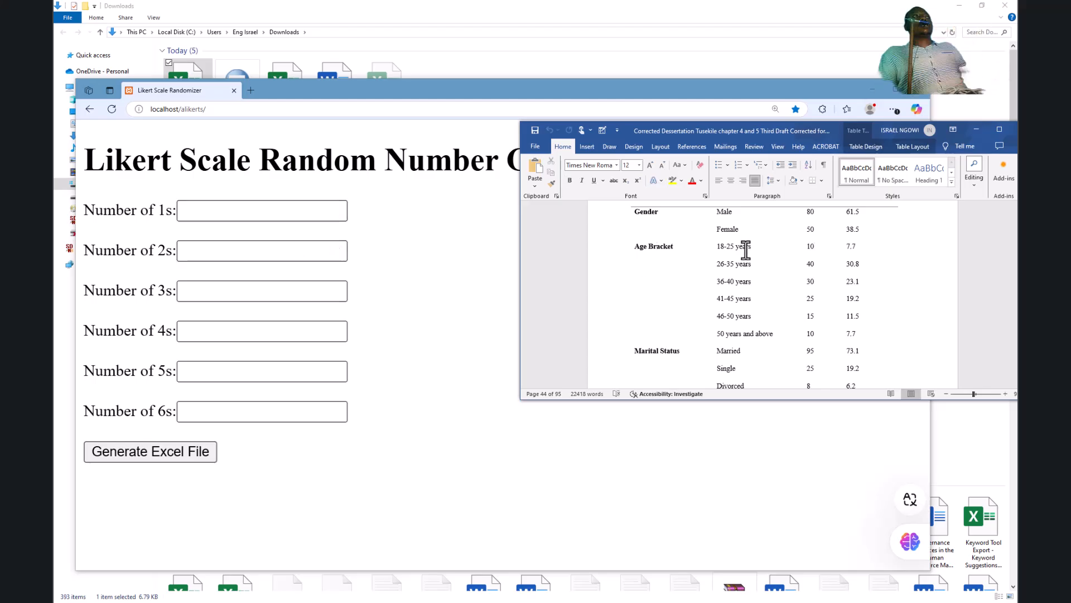
{"action": "left_click", "coordinate": [247, 249]}
{"action": "left_click", "coordinate": [246, 211]}
{"action": "type", "text": "10"}
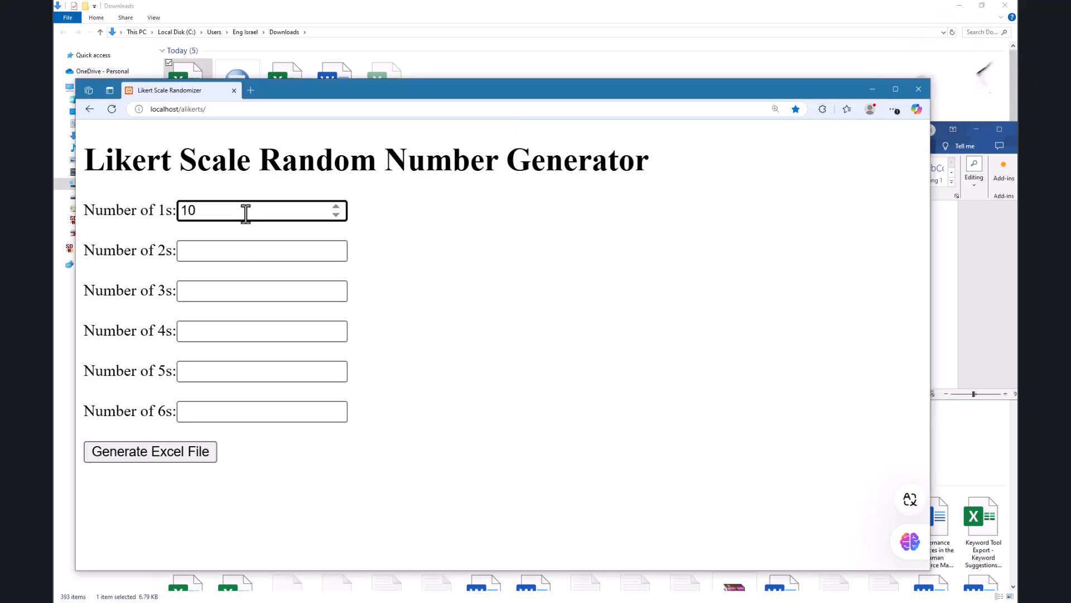
{"action": "left_click", "coordinate": [228, 249]}
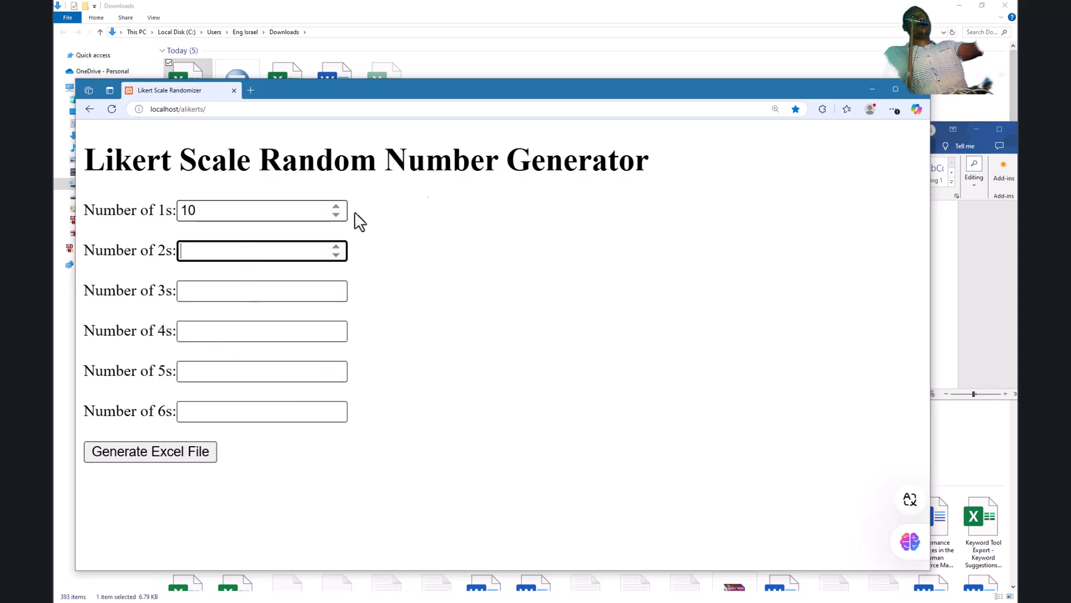
{"action": "left_click", "coordinate": [987, 220]}
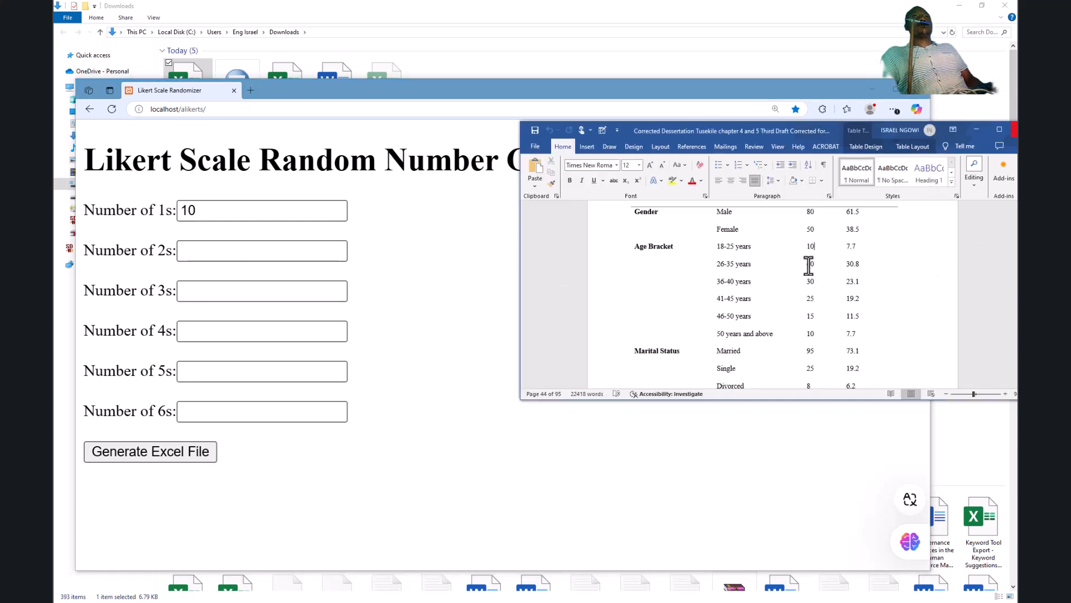
{"action": "left_click", "coordinate": [201, 251]}
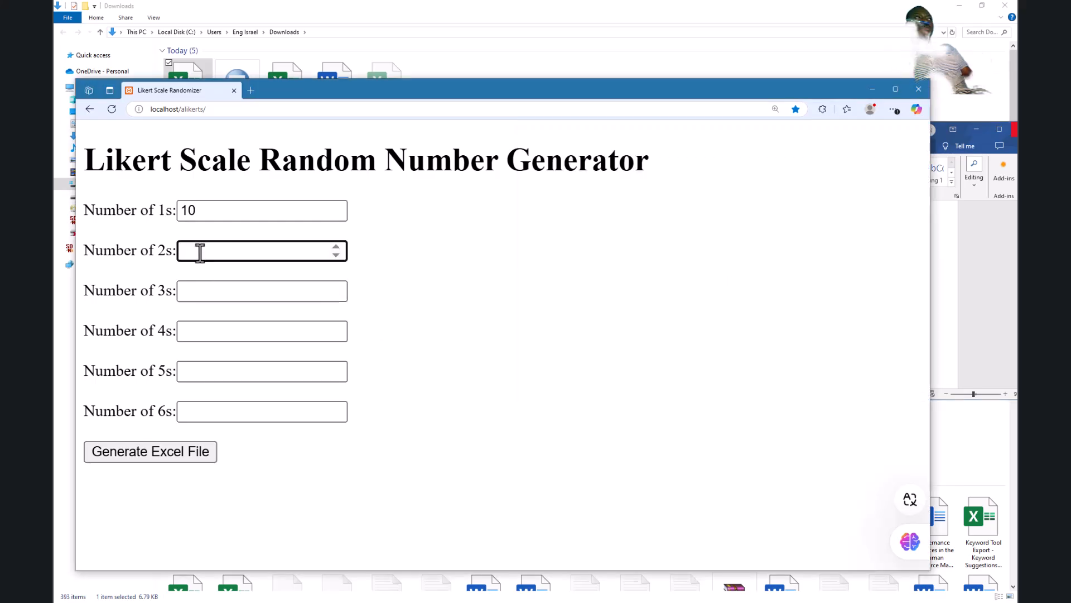
{"action": "type", "text": "40"}
{"action": "left_click", "coordinate": [191, 284]}
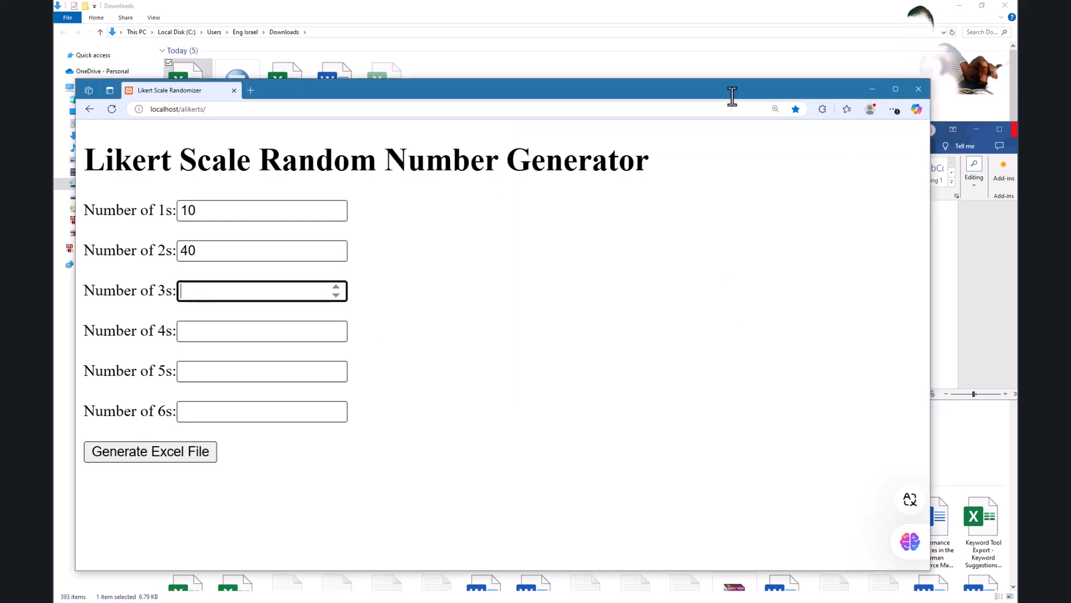
{"action": "left_click", "coordinate": [943, 256]}
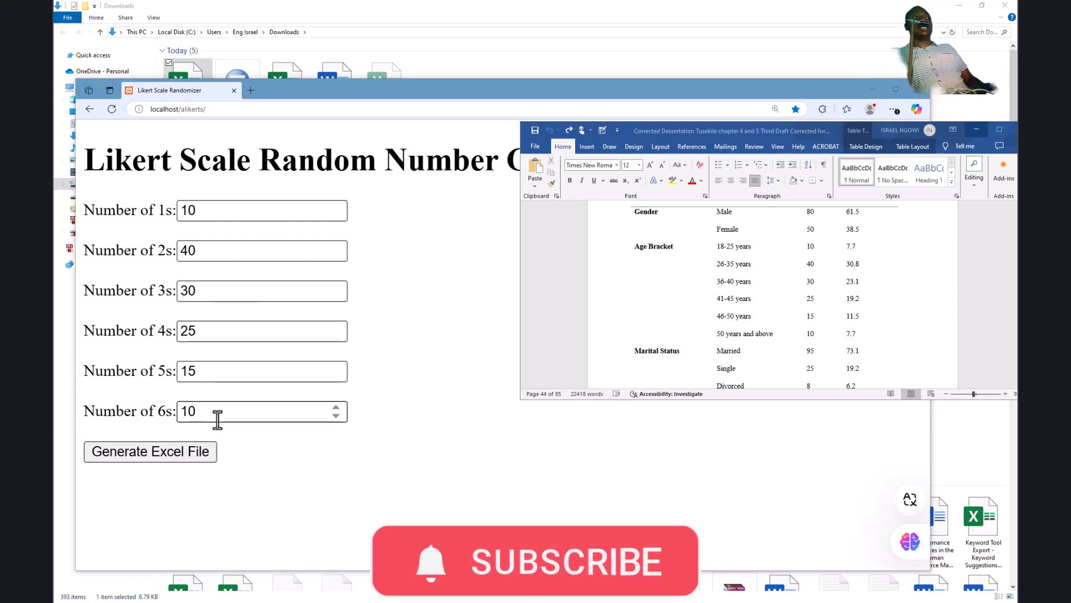
Step: Generate the Excel file from the age bracket counts and download it
{"action": "left_click", "coordinate": [176, 463]}
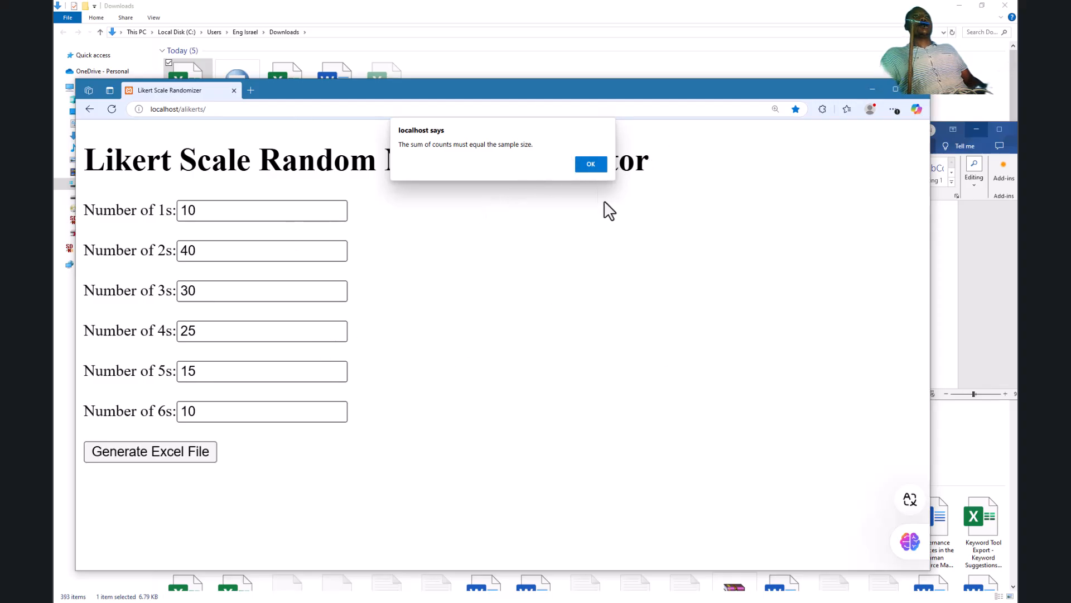
{"action": "left_click", "coordinate": [592, 165]}
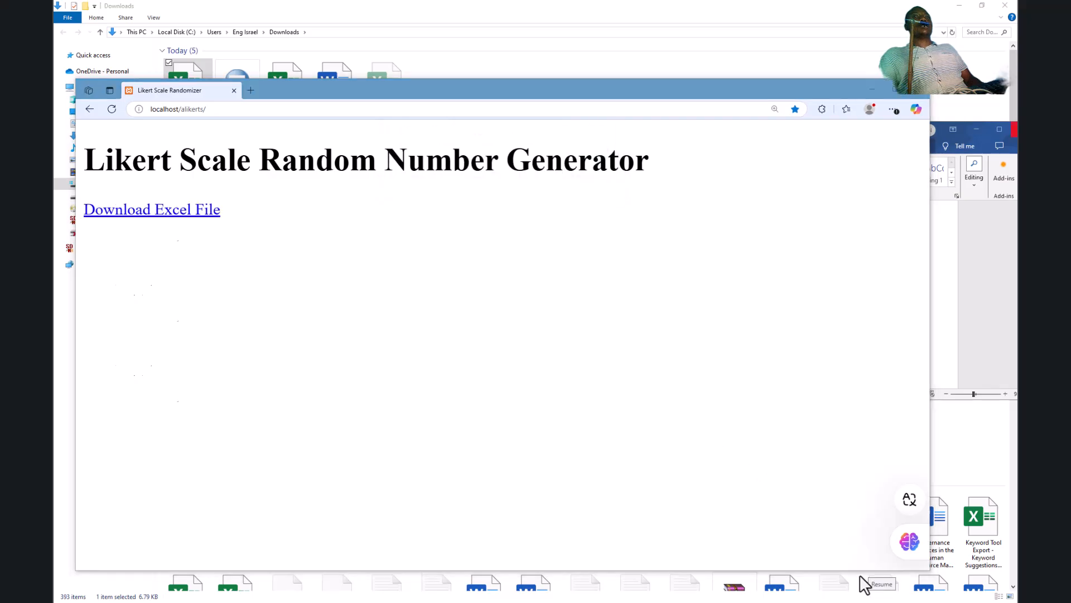
{"action": "left_click", "coordinate": [153, 217]}
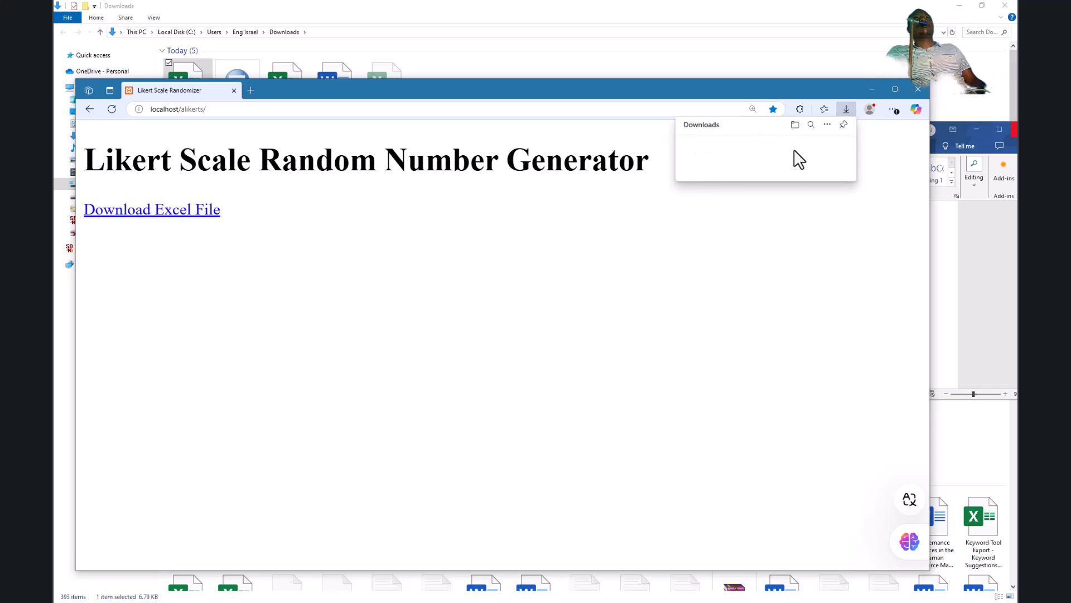
Step: Minimise the Word document and open the downloaded workbook Likert_Data_2024-11-07_15-52-44 from the Downloads folder
{"action": "left_click", "coordinate": [956, 230]}
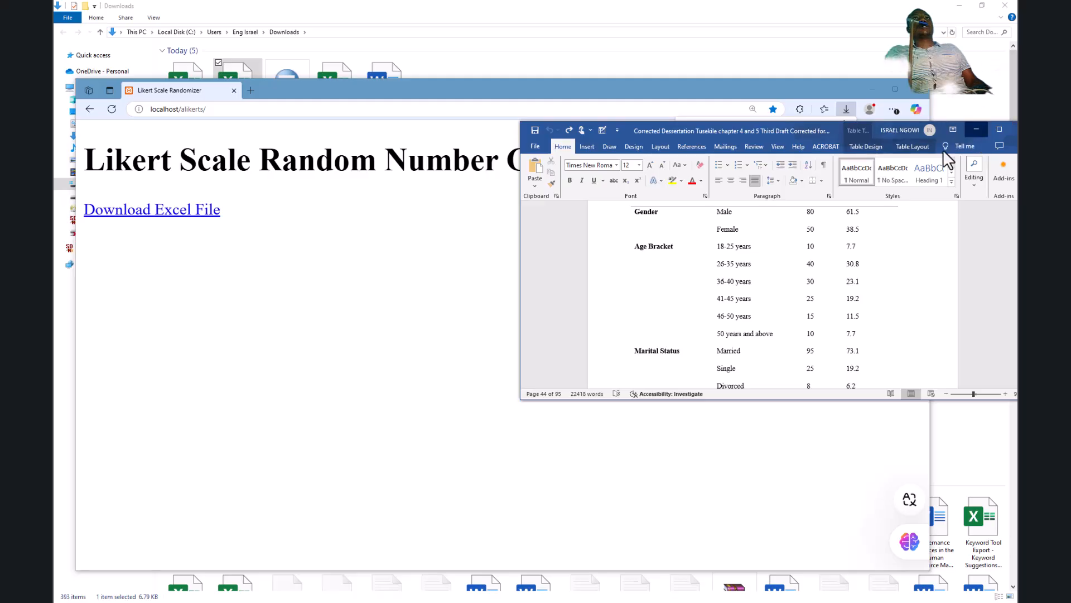
{"action": "left_click", "coordinate": [977, 129]}
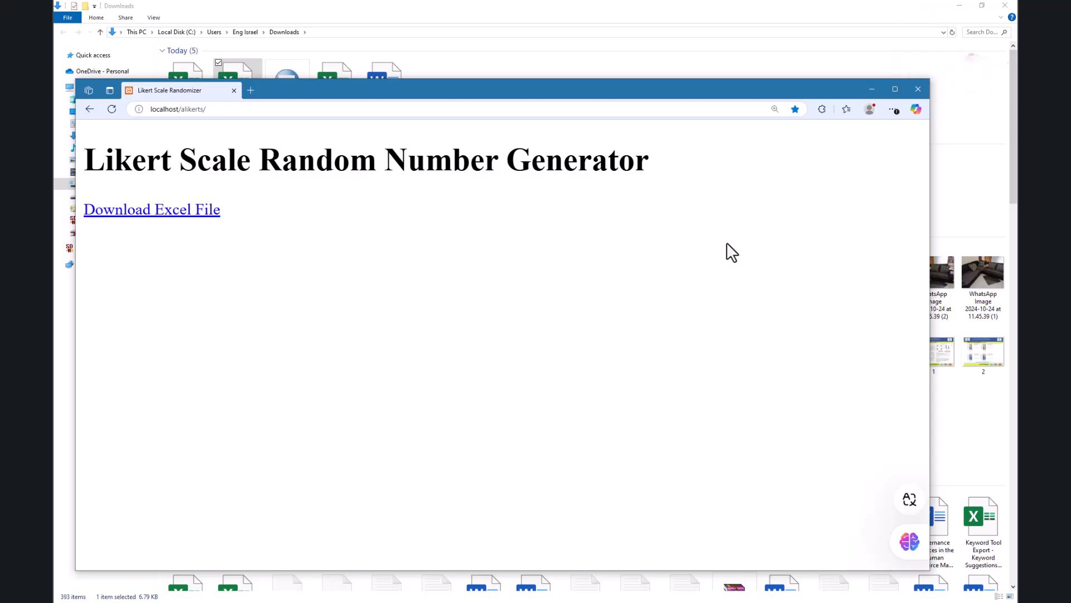
{"action": "left_click", "coordinate": [916, 109]}
{"action": "left_click", "coordinate": [747, 164]}
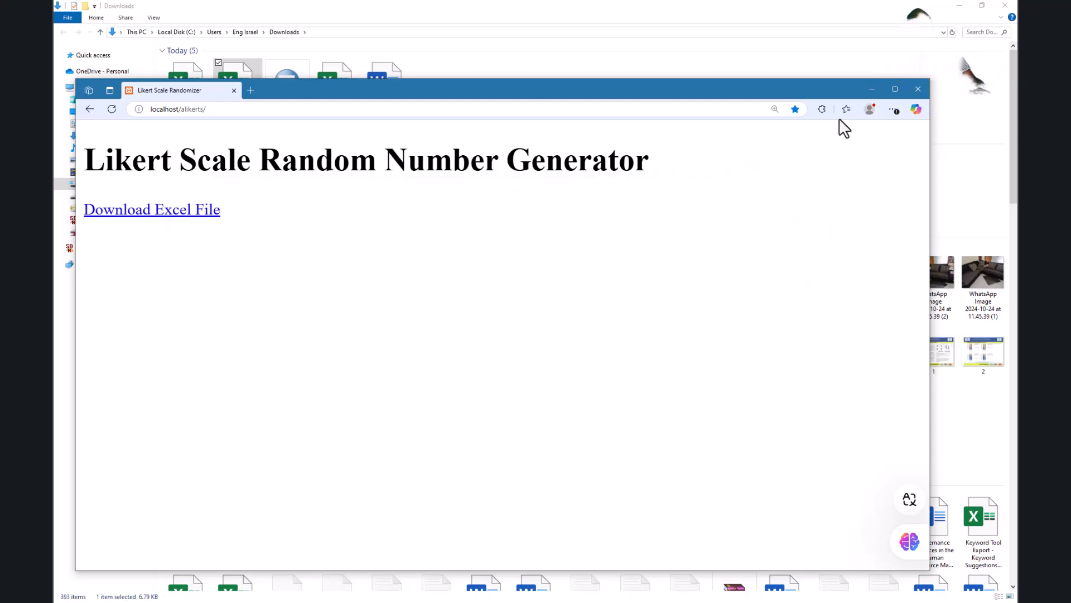
{"action": "left_click", "coordinate": [852, 575]}
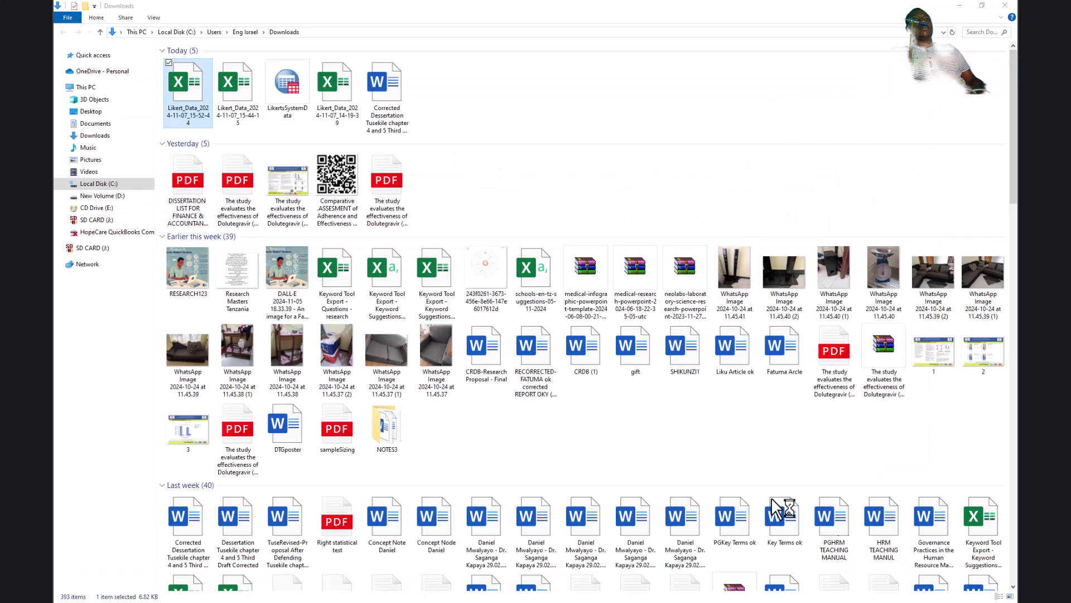
{"action": "double_click", "coordinate": [187, 104]}
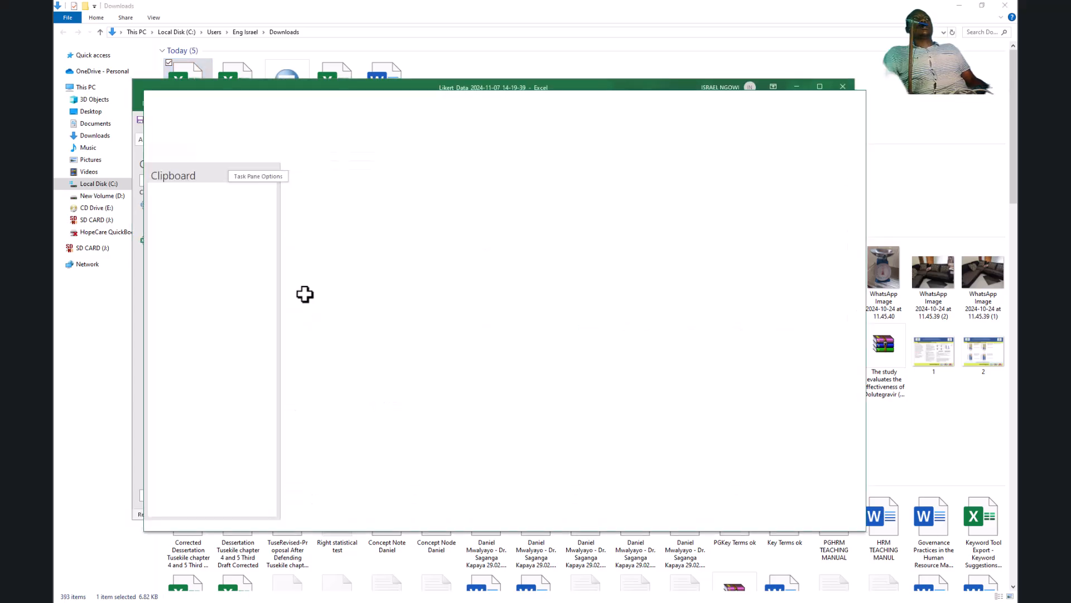
Step: Look through the generated age bracket codes in column A from the first row to the end of the data
{"action": "scroll", "coordinate": [314, 293], "scroll_direction": "down", "scroll_amount": 20}
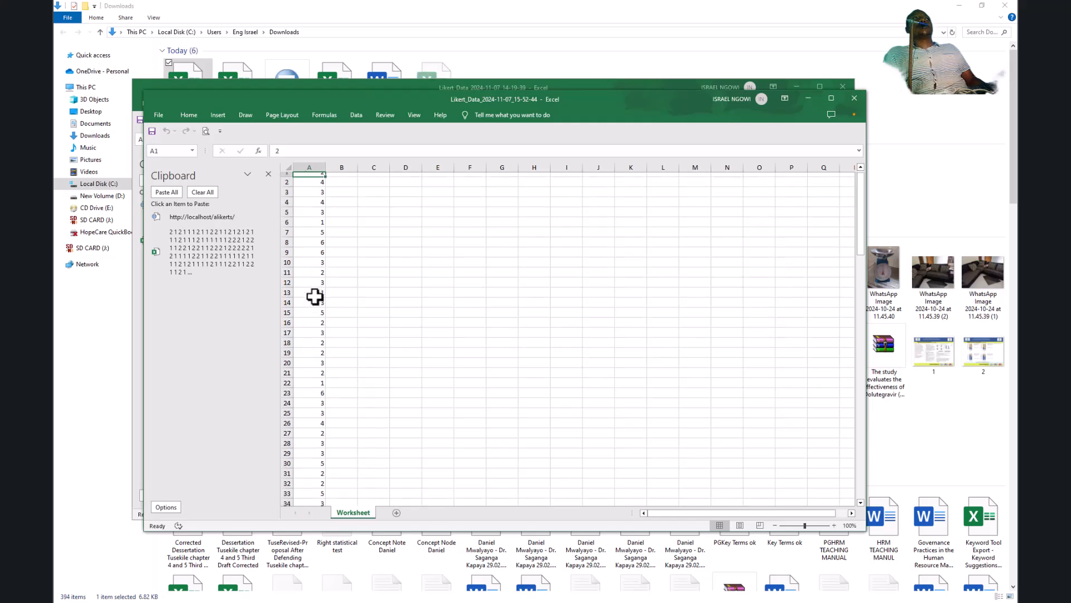
{"action": "scroll", "coordinate": [314, 297], "scroll_direction": "down", "scroll_amount": 3}
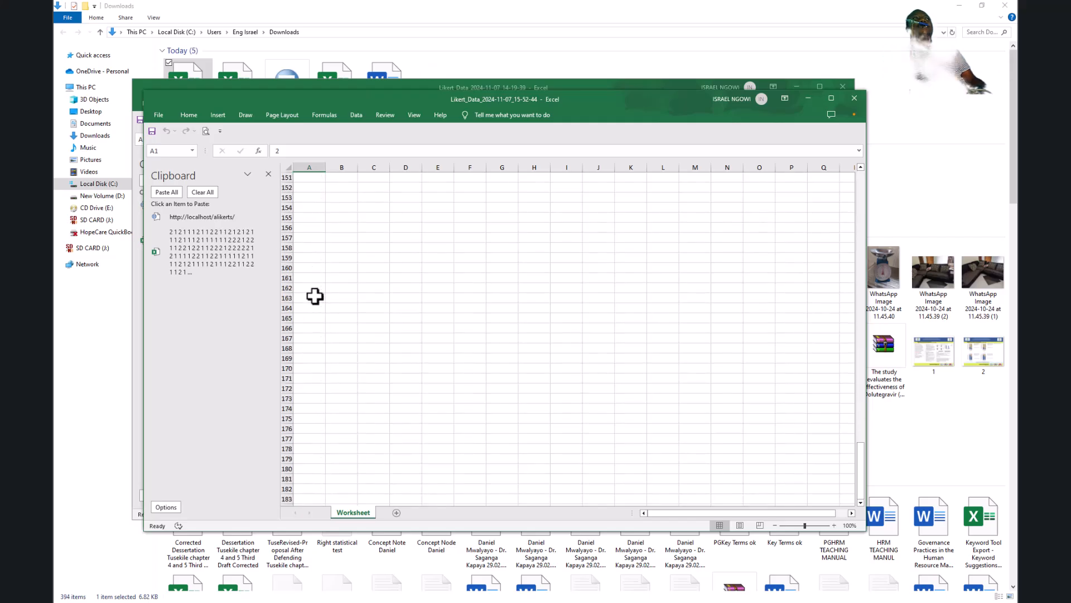
{"action": "scroll", "coordinate": [314, 296], "scroll_direction": "up", "scroll_amount": 20}
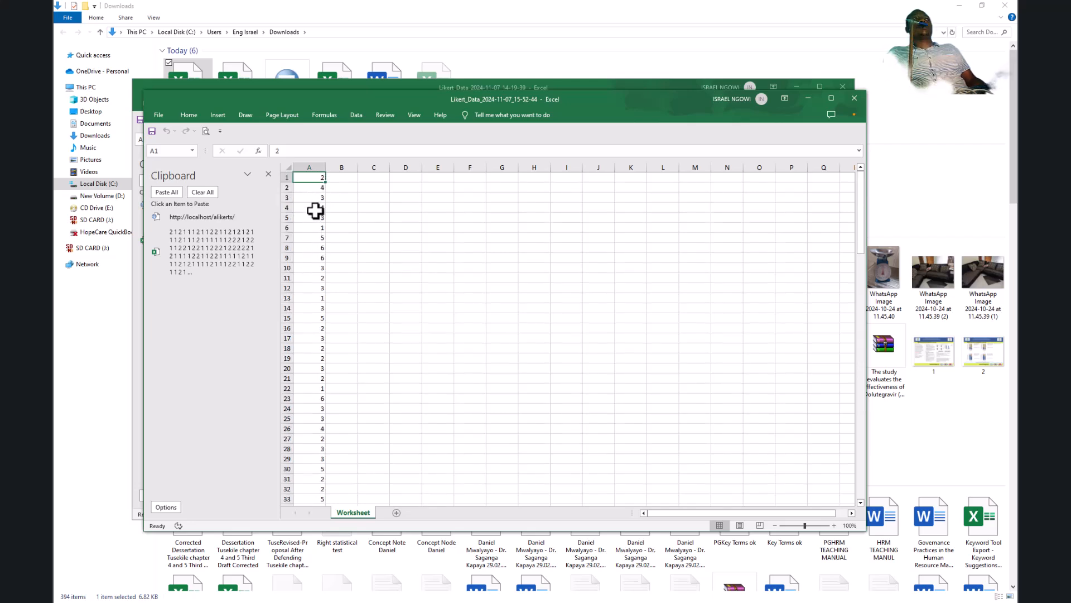
{"action": "scroll", "coordinate": [329, 323], "scroll_direction": "down", "scroll_amount": 20}
{"action": "scroll", "coordinate": [318, 371], "scroll_direction": "up", "scroll_amount": 20}
{"action": "scroll", "coordinate": [318, 371], "scroll_direction": "up", "scroll_amount": 20}
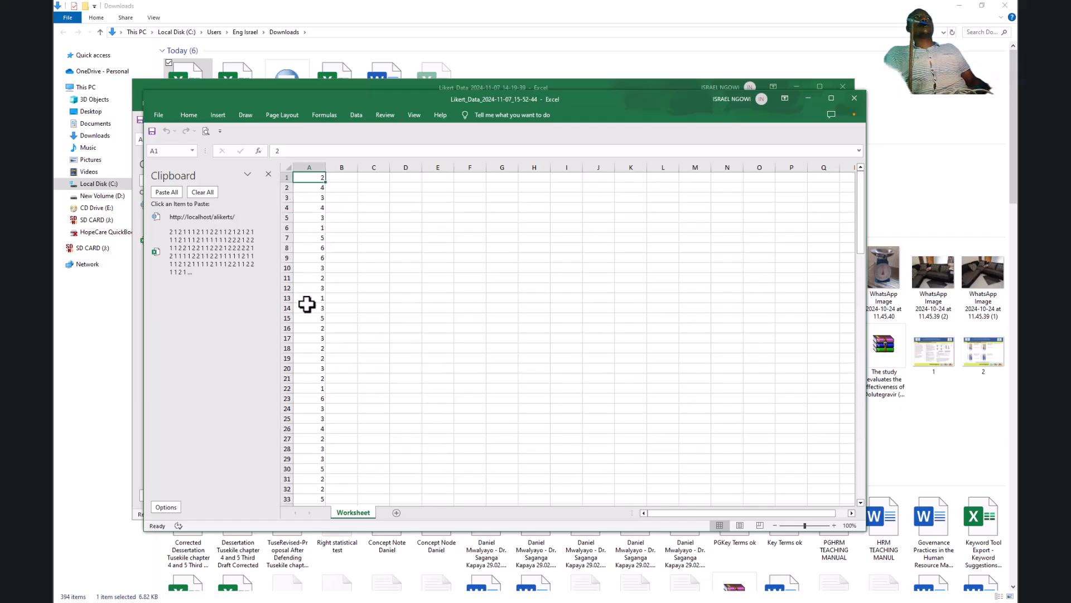
Step: Select the generated age bracket codes in cells A1 to A130 and copy them
{"action": "scroll", "coordinate": [333, 307], "scroll_direction": "down", "scroll_amount": 20}
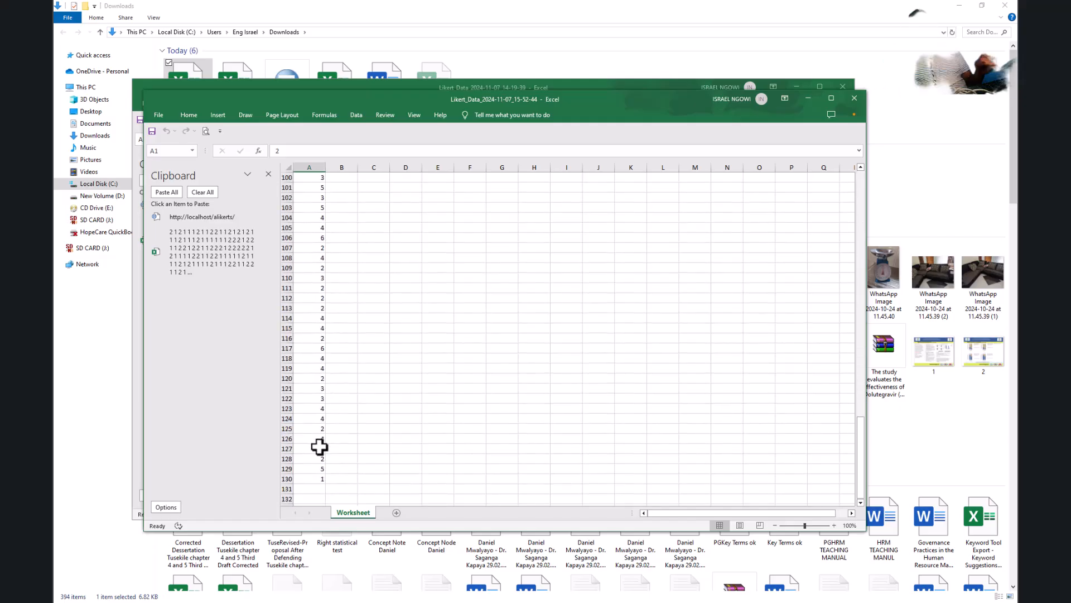
{"action": "scroll", "coordinate": [319, 447], "scroll_direction": "up", "scroll_amount": 3}
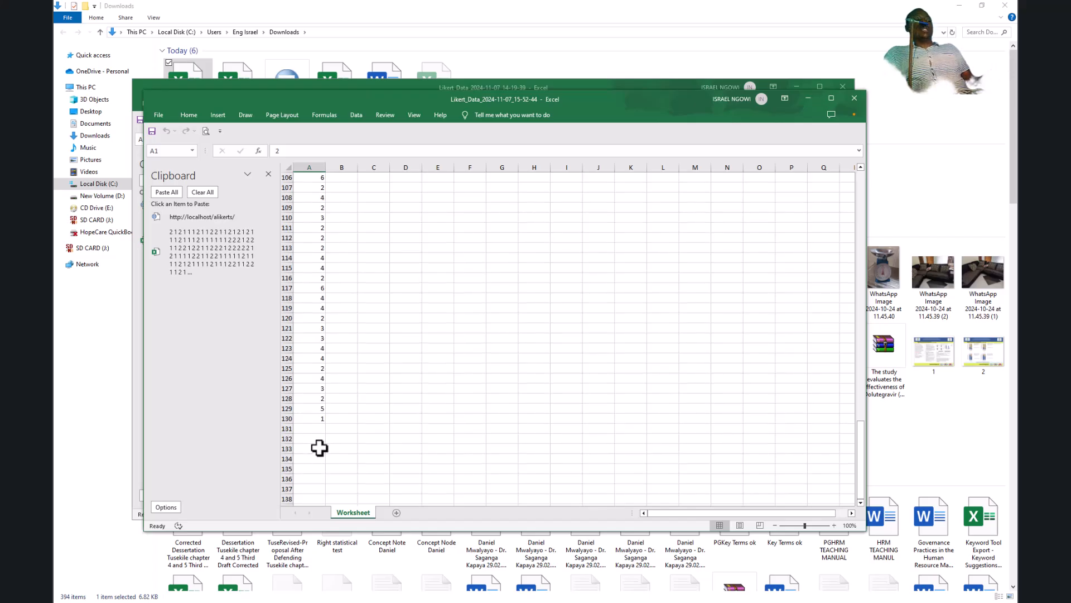
{"action": "left_click", "coordinate": [318, 419], "text": "shift"}
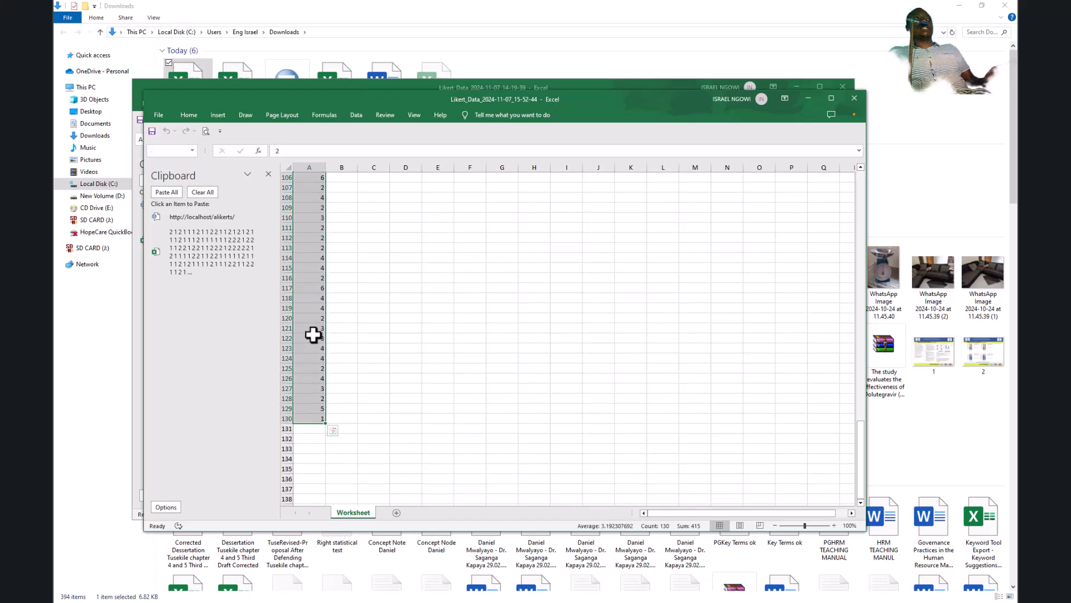
{"action": "right_click", "coordinate": [313, 335]}
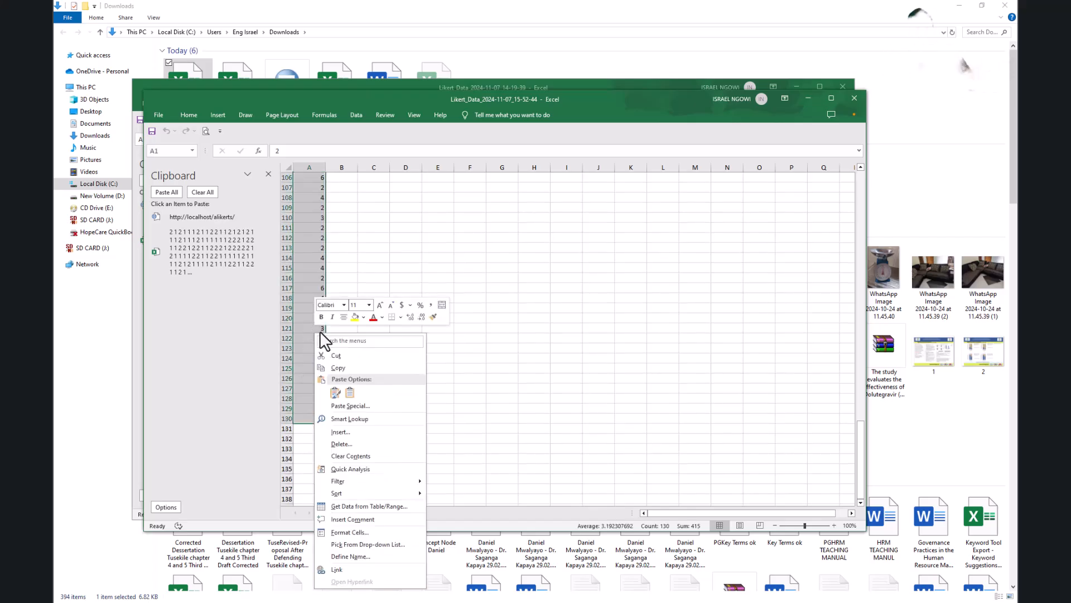
{"action": "left_click", "coordinate": [349, 370]}
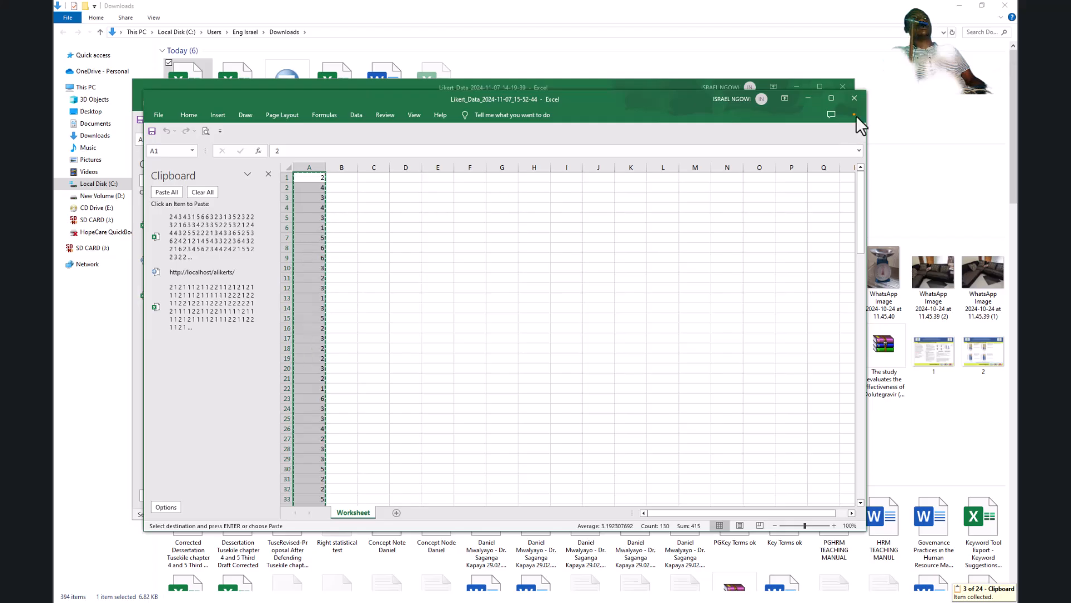
Step: Minimise both workbooks, close the Downloads folder, and switch to the variable definitions of LikertsSystemData.sav in SPSS
{"action": "left_click", "coordinate": [807, 99]}
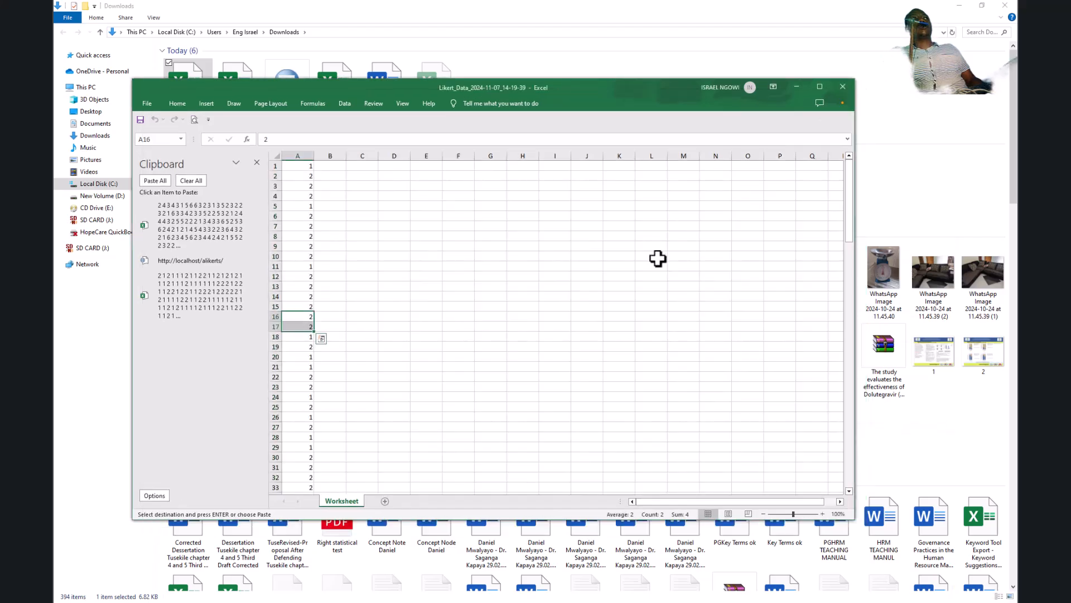
{"action": "left_click", "coordinate": [796, 87]}
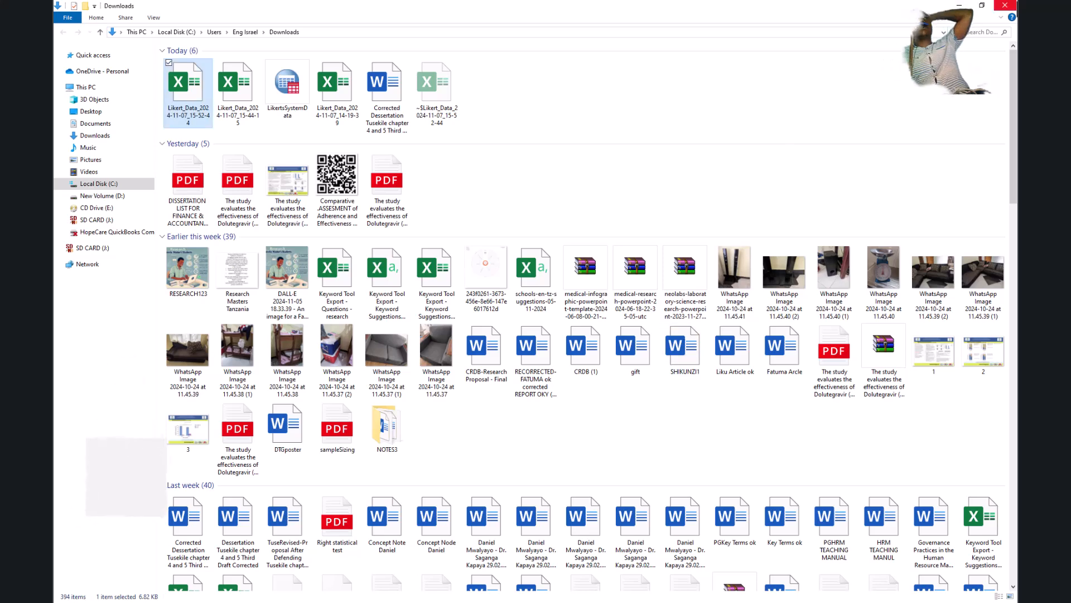
{"action": "left_click", "coordinate": [1005, 7]}
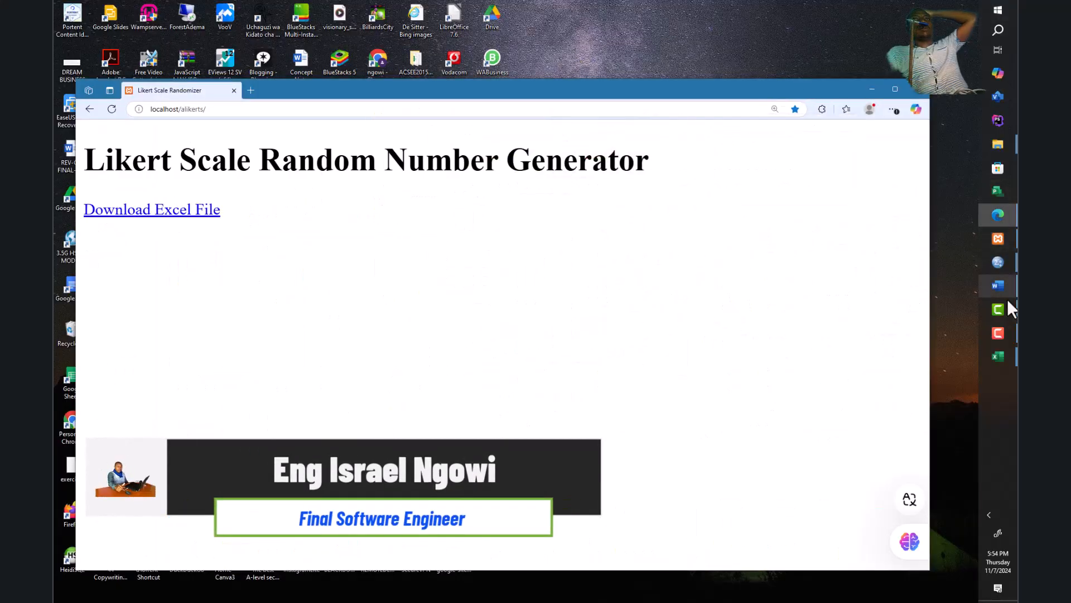
{"action": "left_click", "coordinate": [1007, 265]}
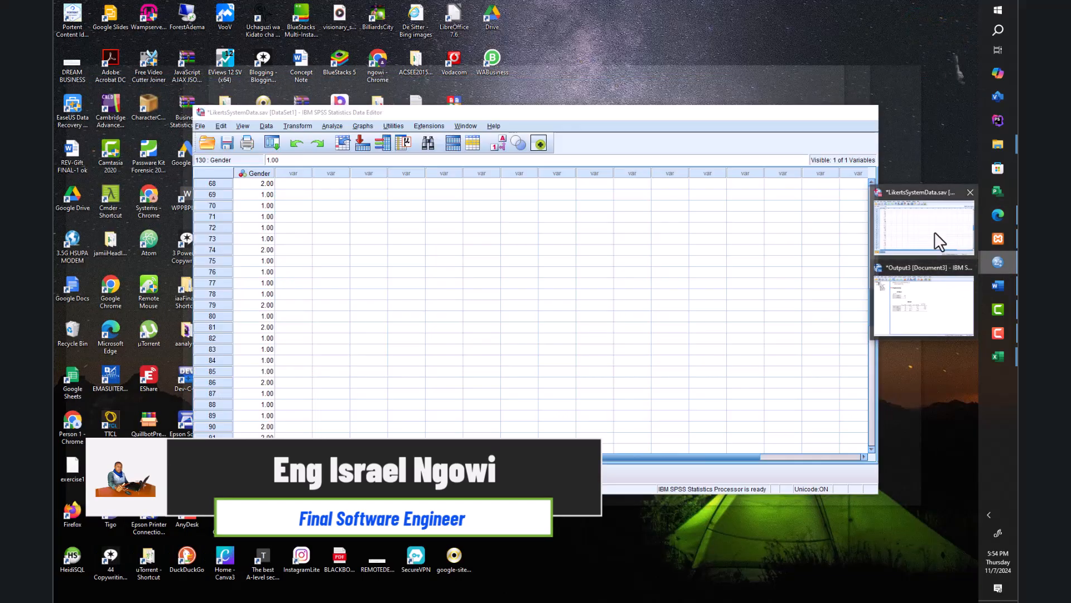
{"action": "left_click", "coordinate": [935, 233]}
{"action": "left_click", "coordinate": [257, 470]}
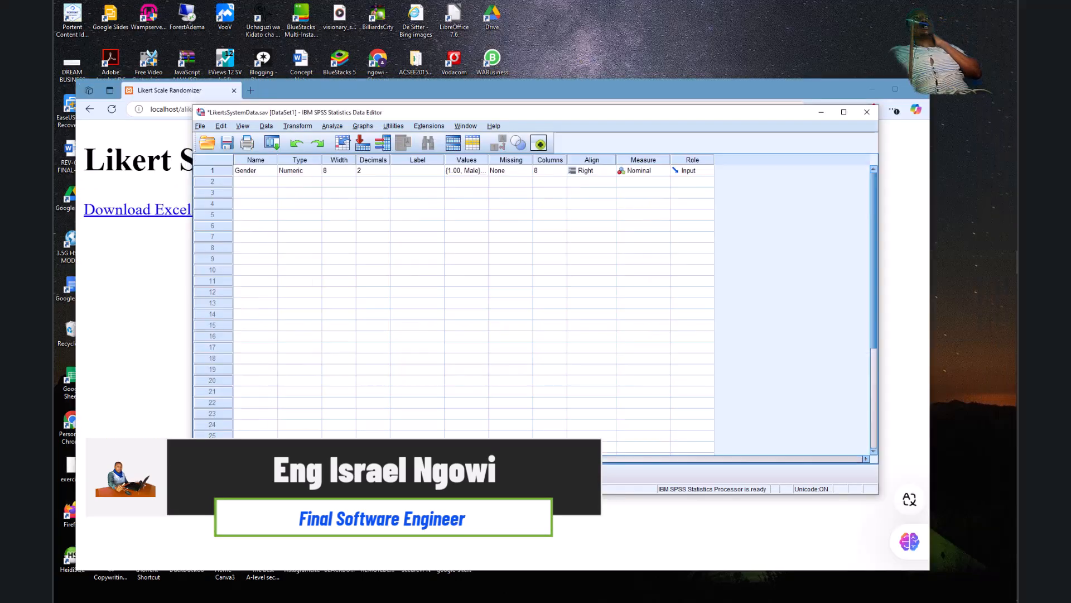
Step: Add a second variable named Age below Gender in the variable definitions
{"action": "left_click", "coordinate": [252, 182]}
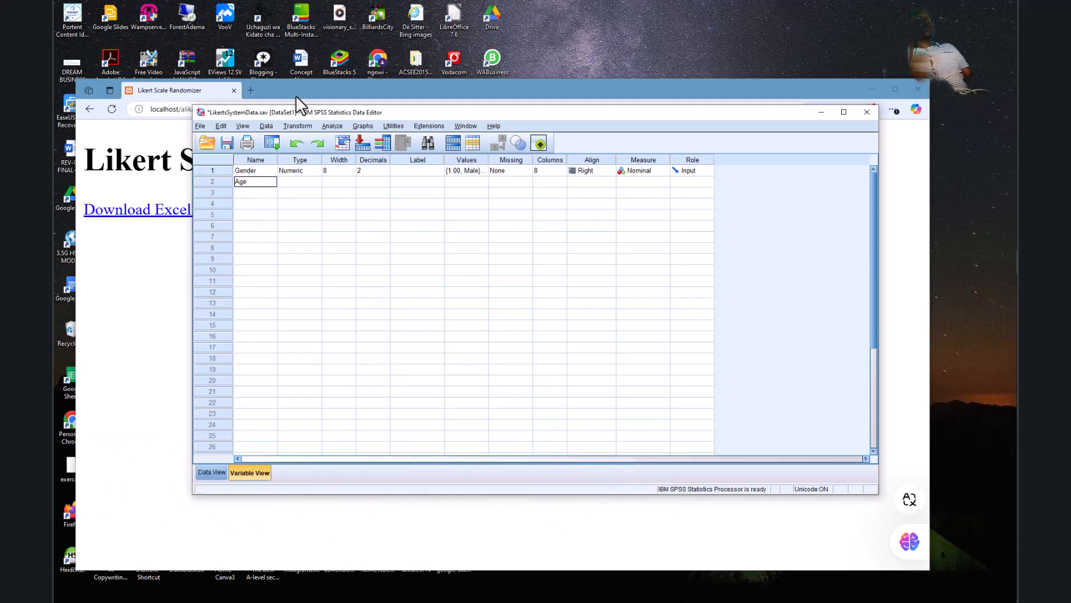
{"action": "left_click", "coordinate": [379, 183]}
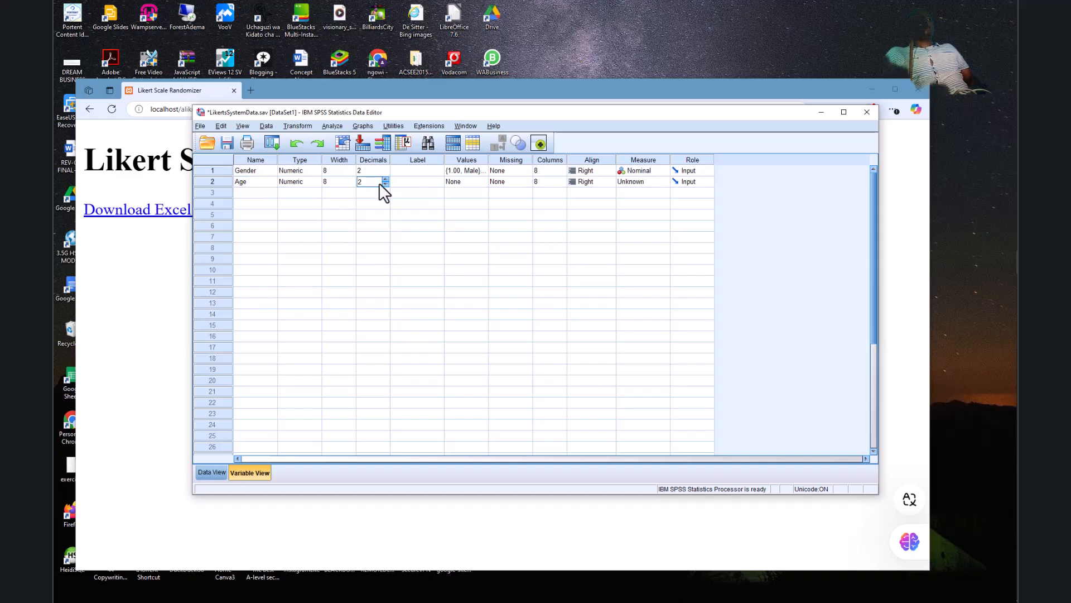
{"action": "left_click", "coordinate": [403, 181]}
{"action": "left_click", "coordinate": [483, 183]}
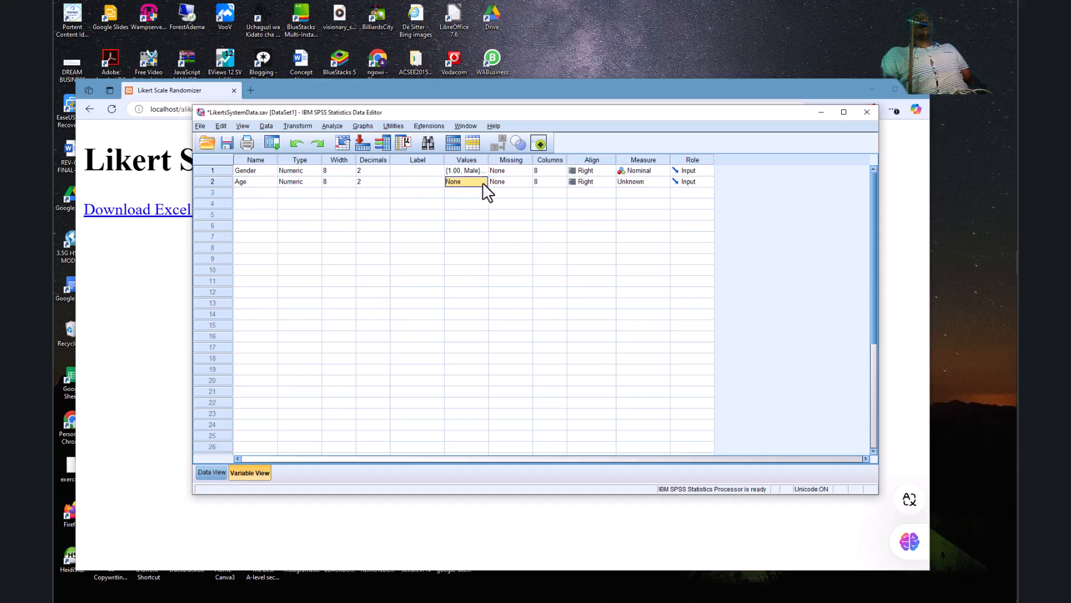
{"action": "left_click", "coordinate": [467, 292]}
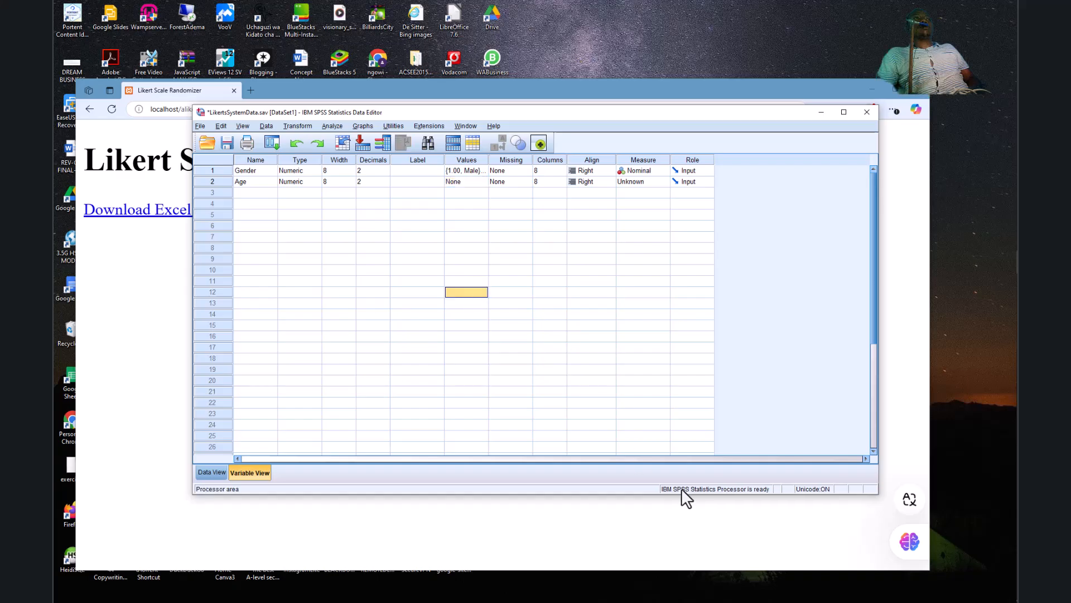
Step: Open the Age value labels, bring up the Word table's age brackets beside them, and enter value 1 with label 18-25
{"action": "left_click", "coordinate": [483, 183]}
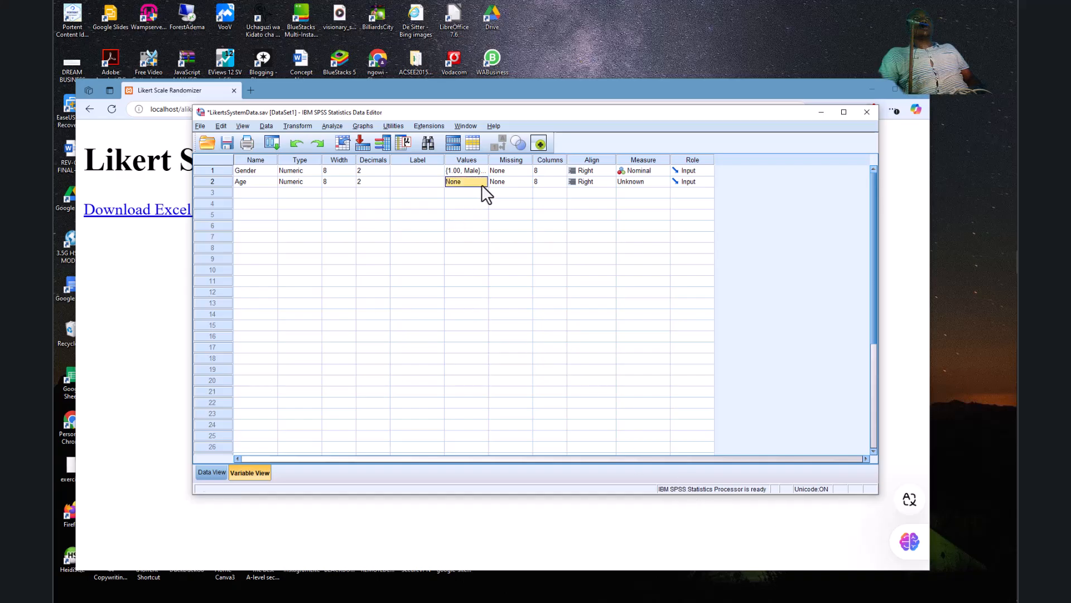
{"action": "left_click", "coordinate": [484, 184]}
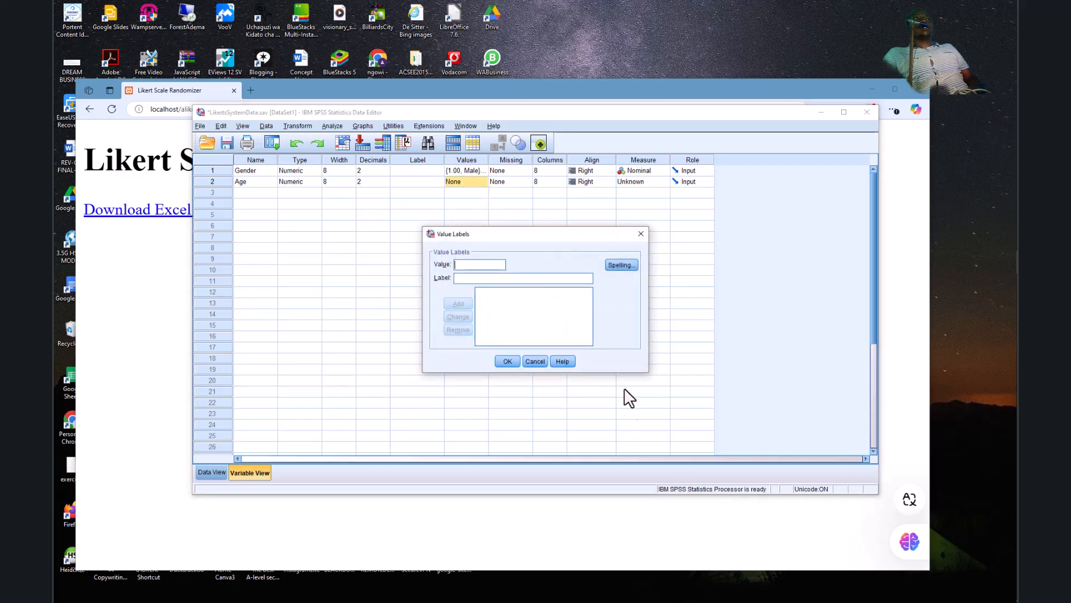
{"action": "type", "text": "1"}
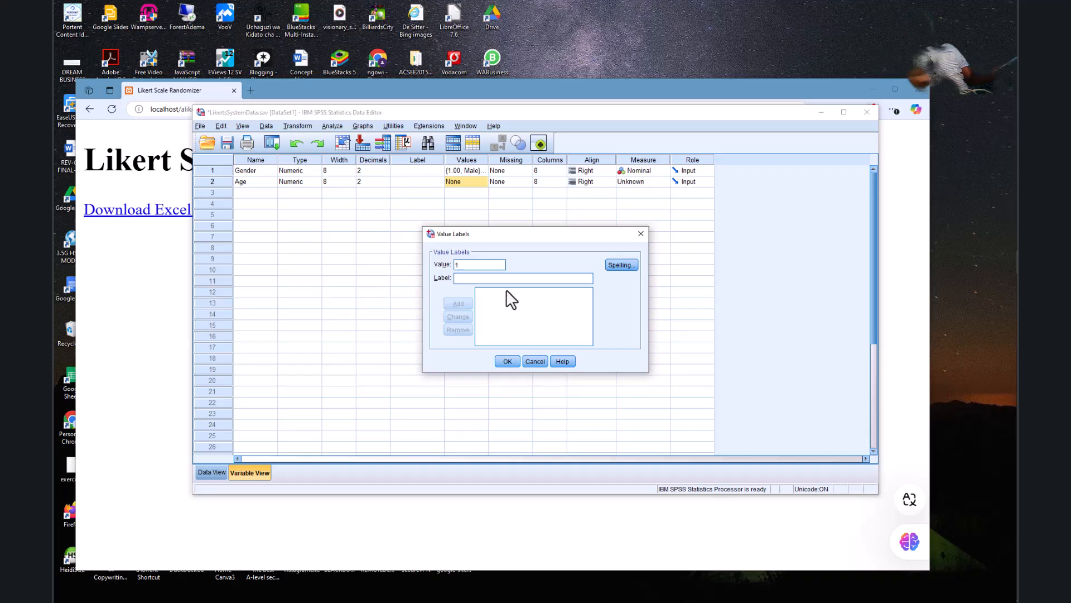
{"action": "mouse_move", "coordinate": [998, 288]}
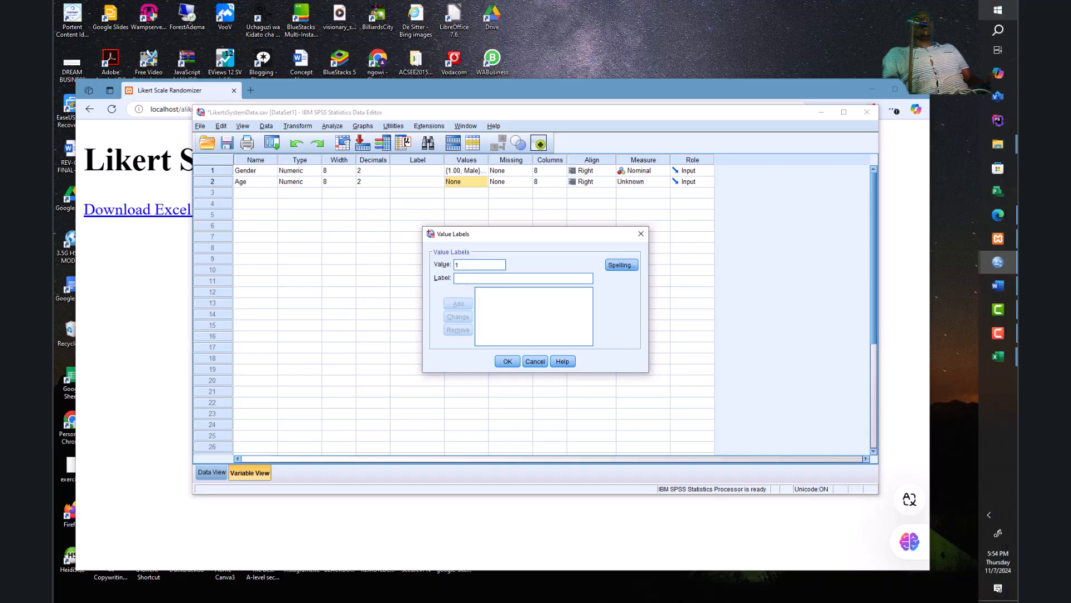
{"action": "left_click", "coordinate": [995, 279]}
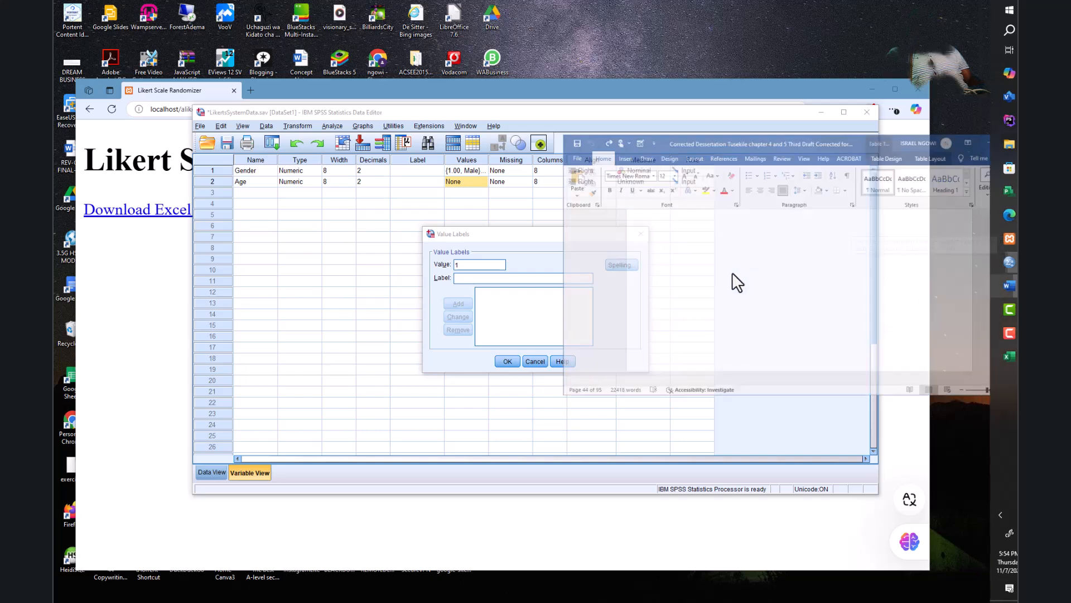
{"action": "left_click_drag", "start_coordinate": [730, 127], "coordinate": [866, 138]}
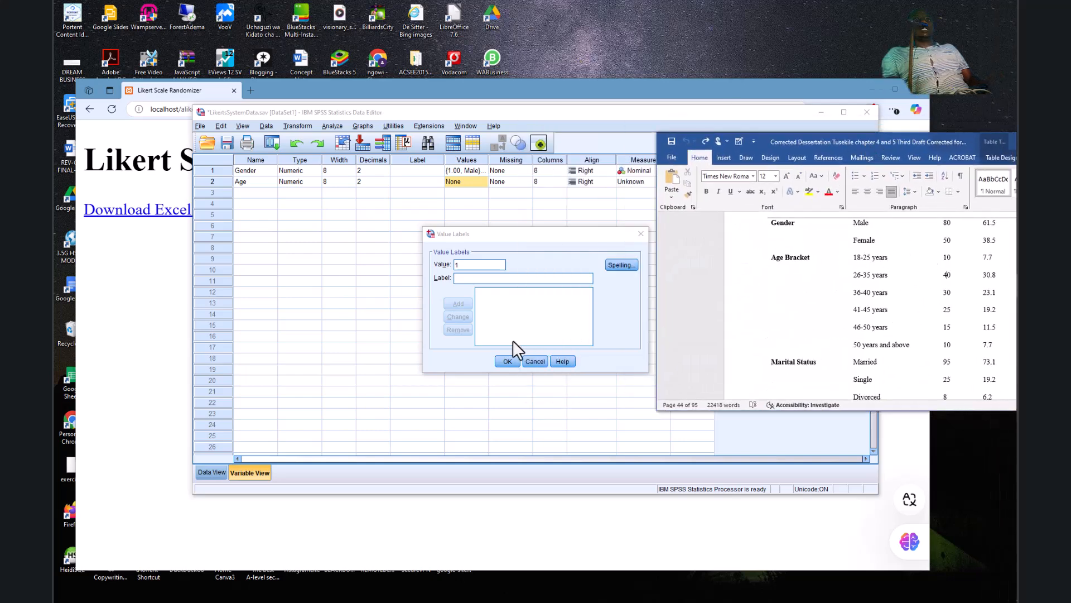
{"action": "left_click", "coordinate": [457, 278]}
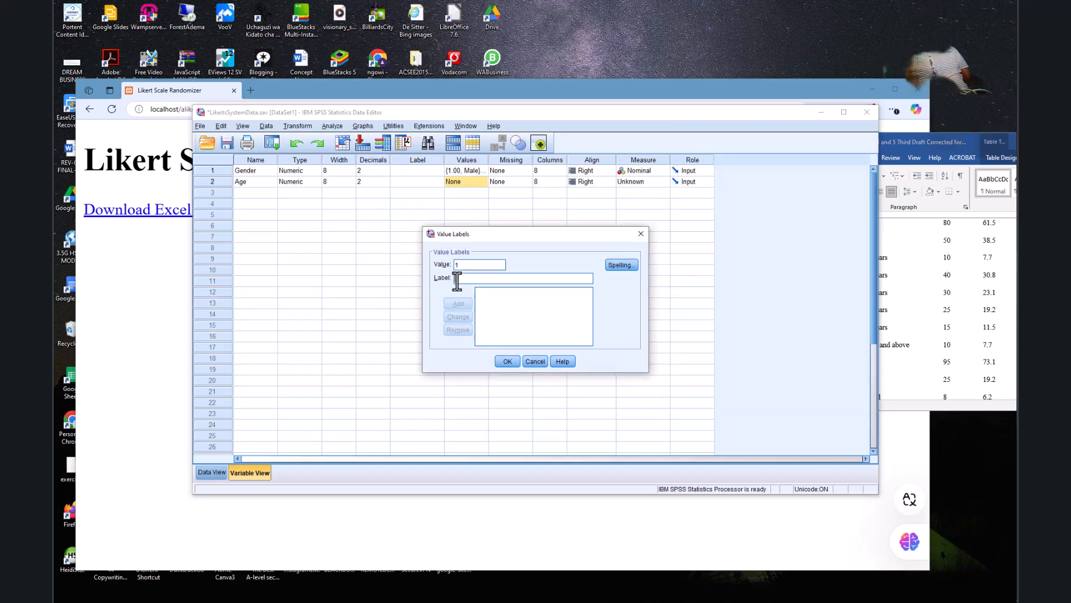
{"action": "type", "text": "18-"}
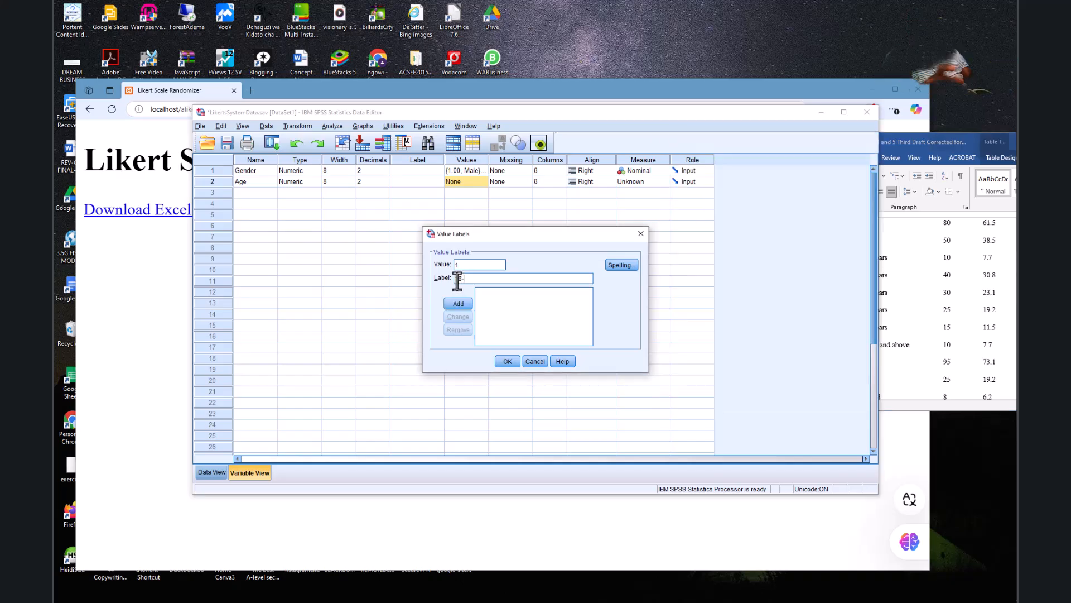
{"action": "type", "text": "25"}
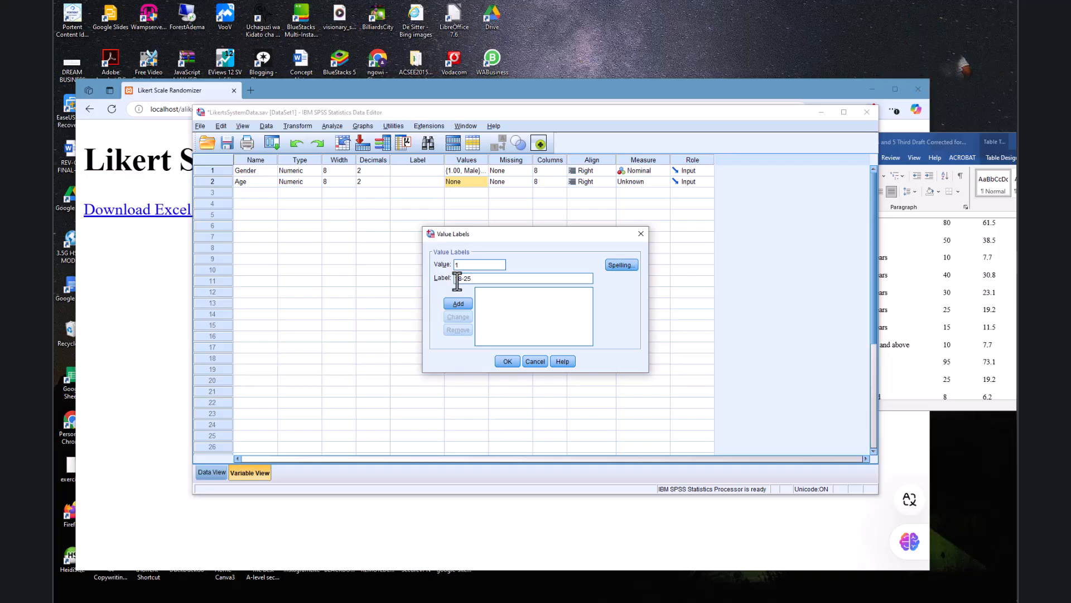
Step: Add the Age labels 1 = 18-25, 2 = 26-35, 3 = 36-40, 4 = 41-45, 5 = 46-50, 6 = 50 Year And Above
{"action": "left_click", "coordinate": [911, 153]}
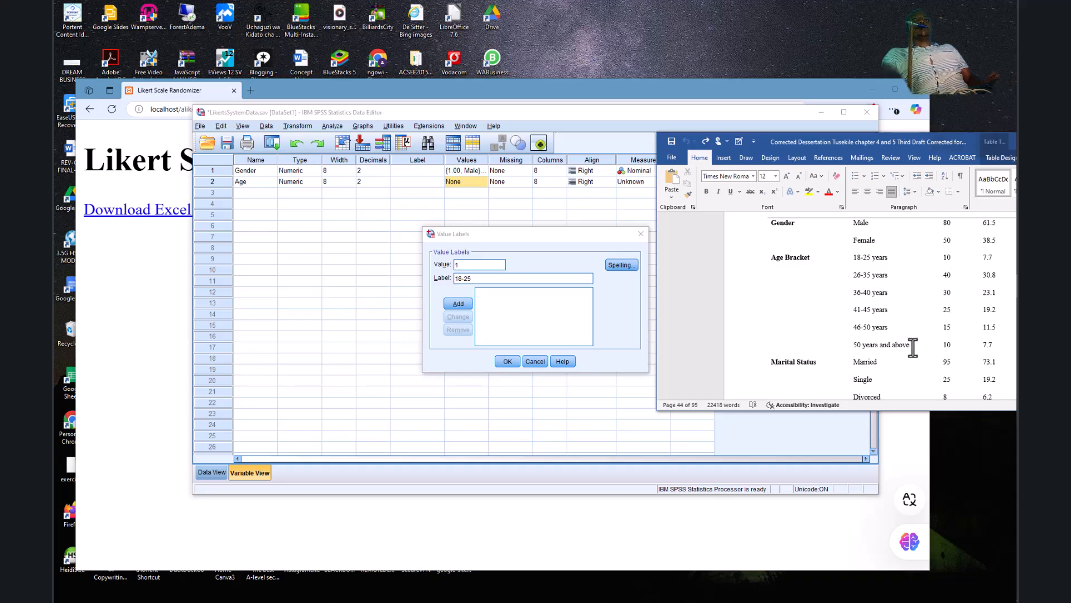
{"action": "left_click", "coordinate": [506, 361]}
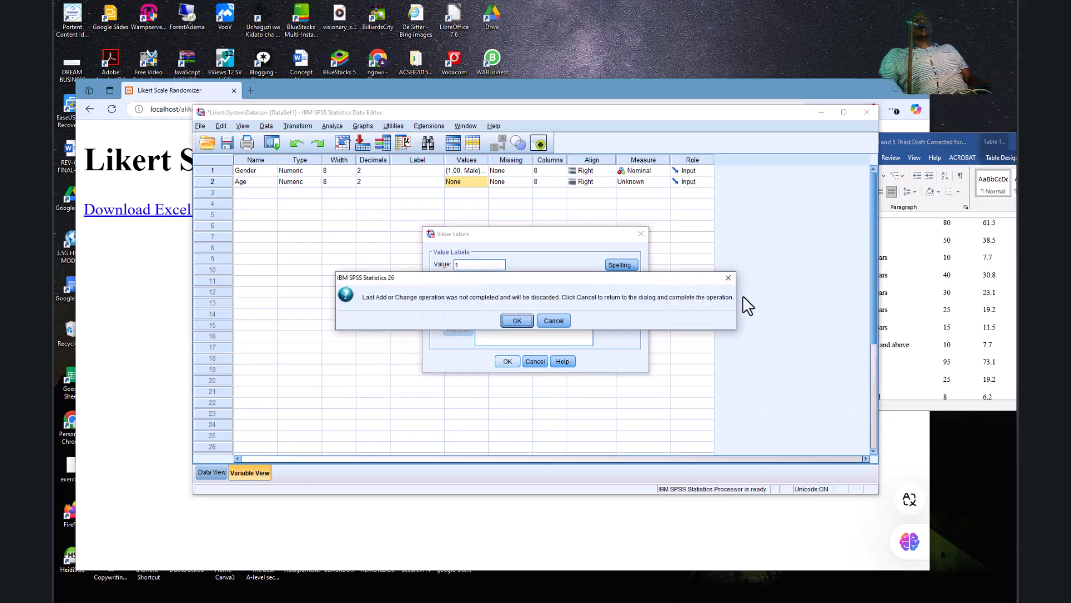
{"action": "left_click", "coordinate": [728, 278]}
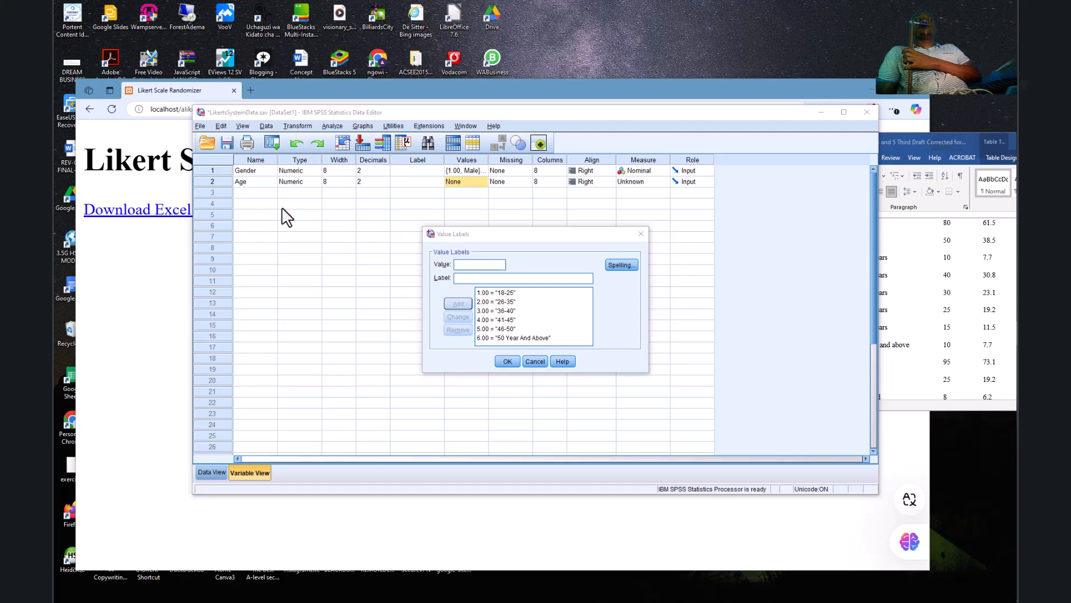
{"action": "left_click", "coordinate": [508, 362]}
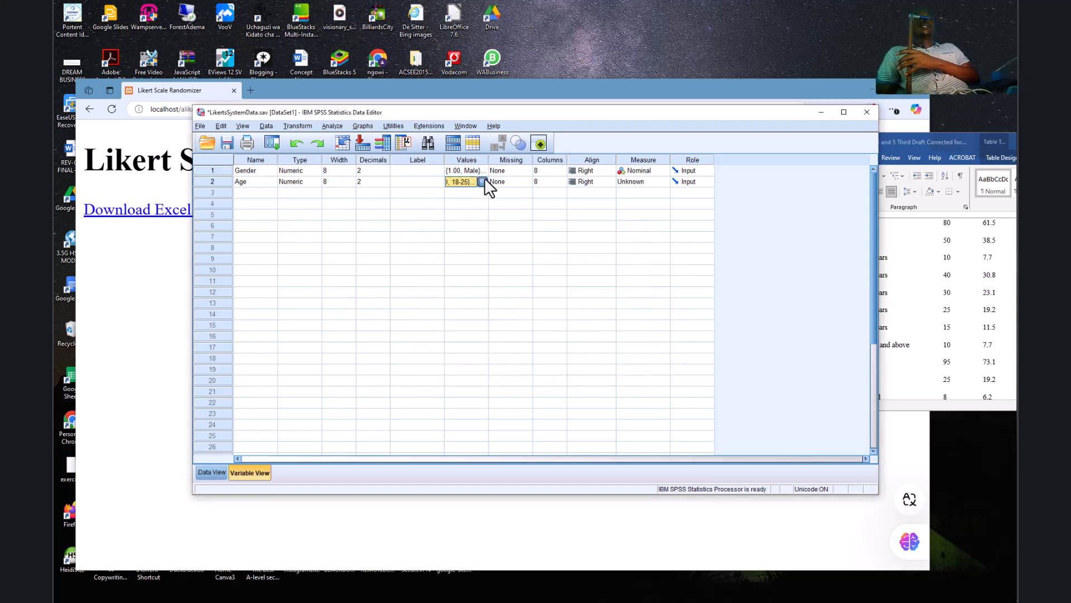
Step: Reopen the Age value labels to compare them with the Word table's age brackets, and switch to the data values
{"action": "left_click", "coordinate": [483, 181]}
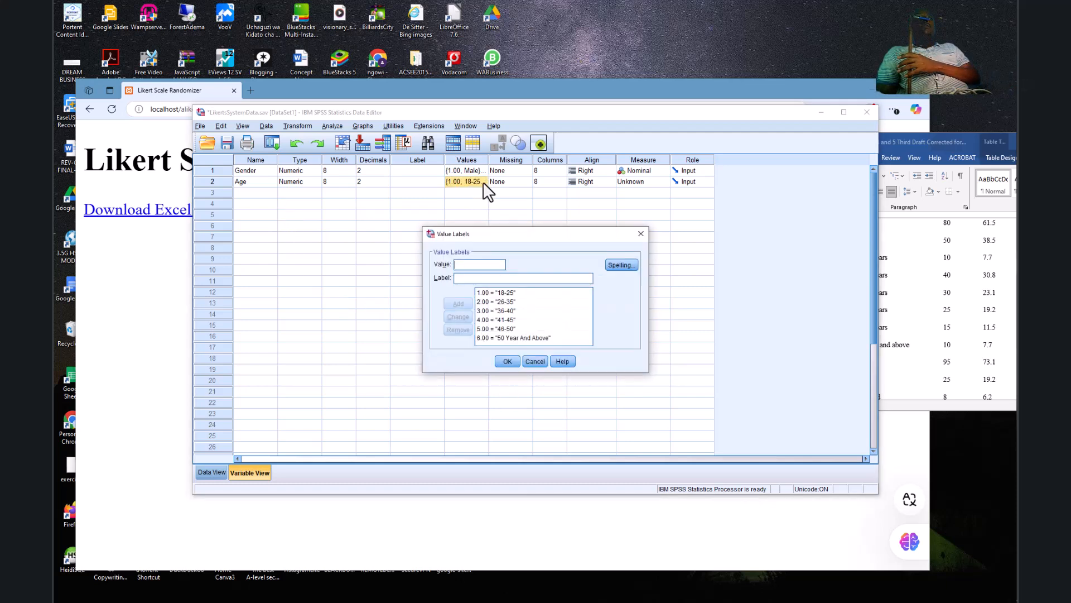
{"action": "left_click", "coordinate": [927, 253]}
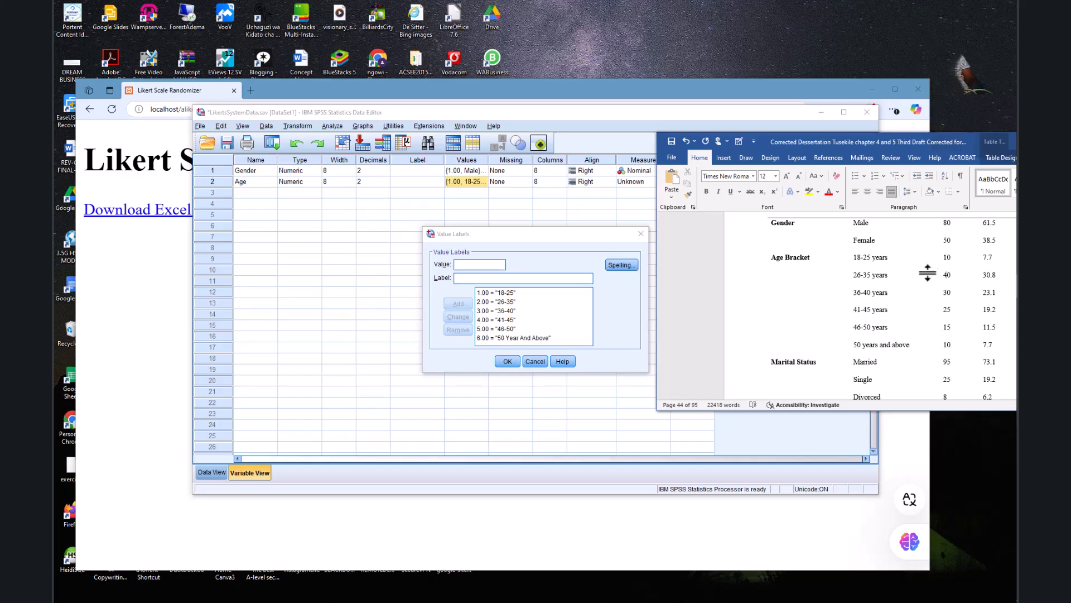
{"action": "left_click", "coordinate": [507, 362]}
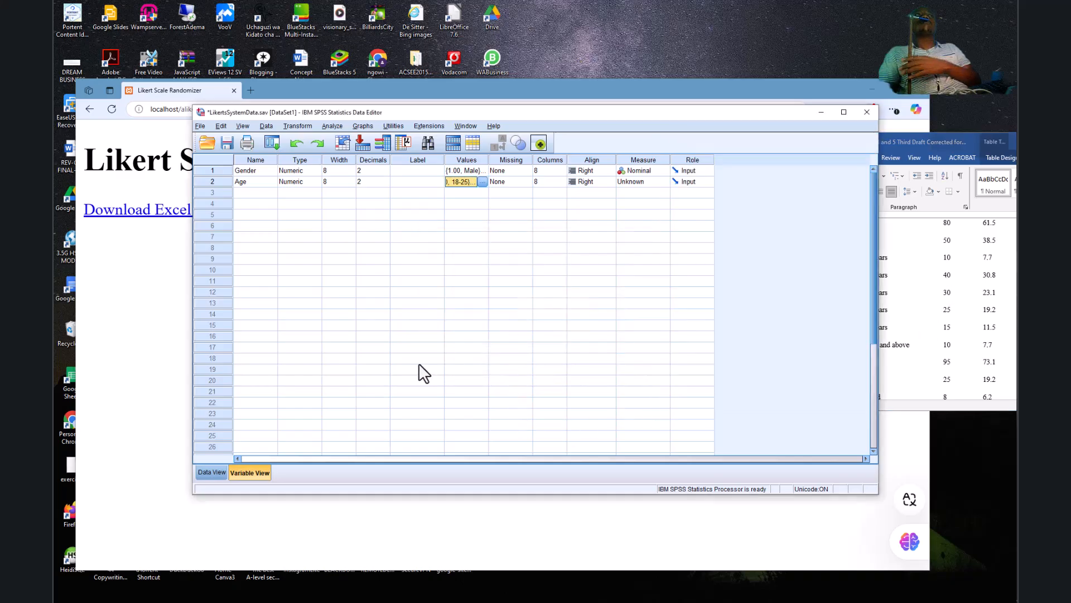
{"action": "left_click", "coordinate": [212, 474]}
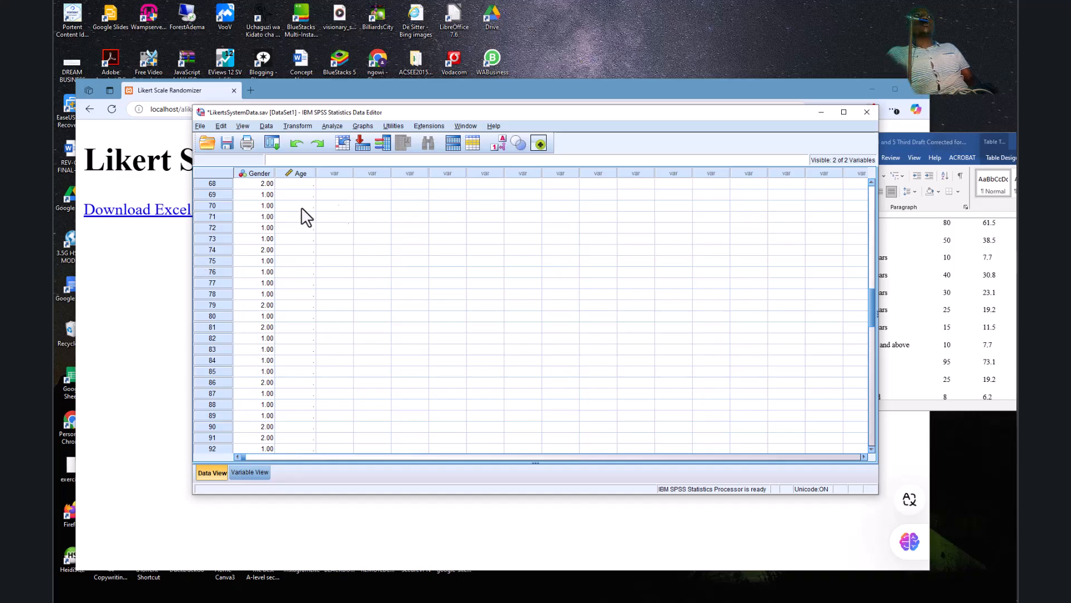
Step: Paste the copied age bracket codes into the Age column from row 68 and check which rows they fill
{"action": "right_click", "coordinate": [289, 184]}
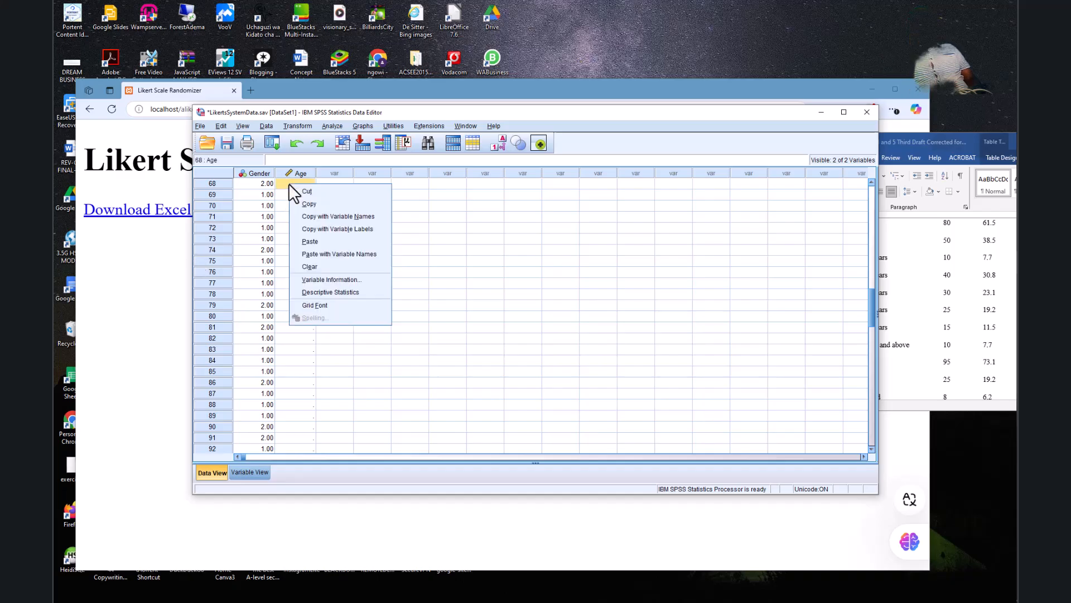
{"action": "left_click", "coordinate": [315, 241]}
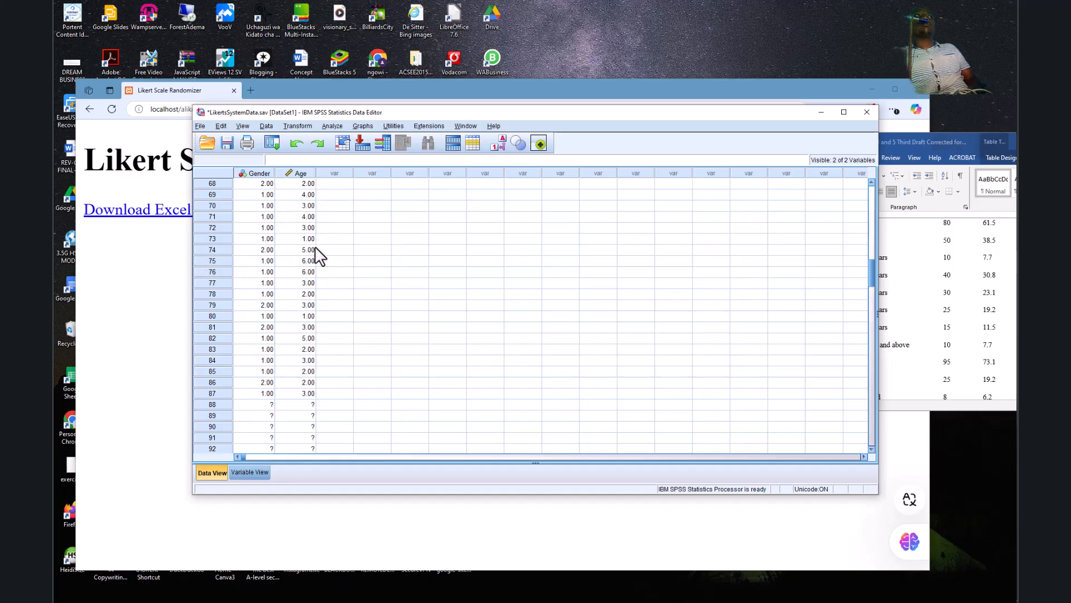
{"action": "scroll", "coordinate": [307, 290], "scroll_direction": "down", "scroll_amount": 16}
{"action": "scroll", "coordinate": [322, 331], "scroll_direction": "down", "scroll_amount": 13}
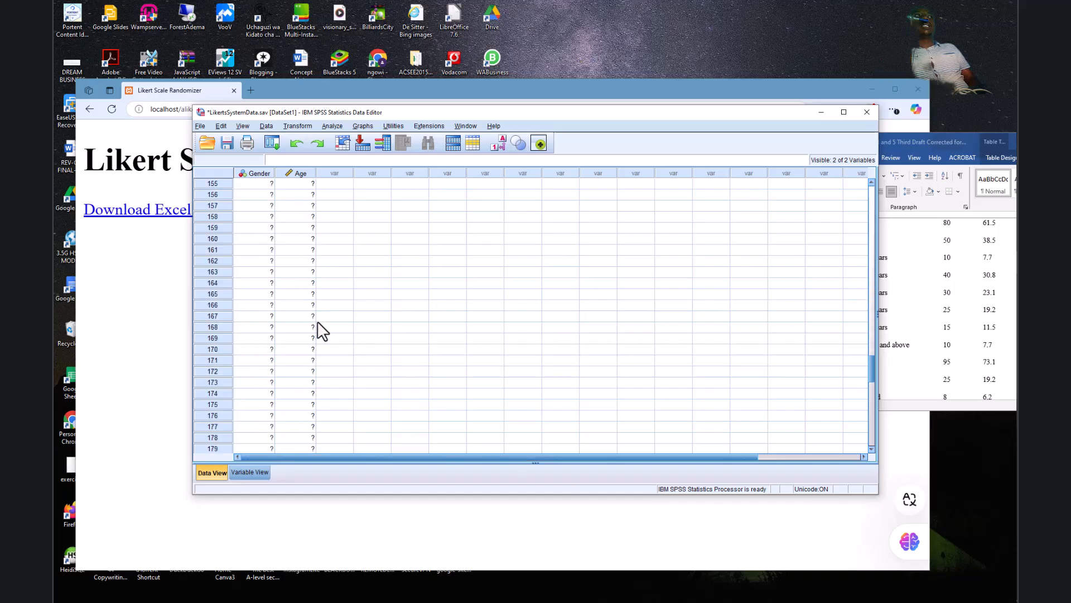
{"action": "scroll", "coordinate": [318, 324], "scroll_direction": "up", "scroll_amount": 20}
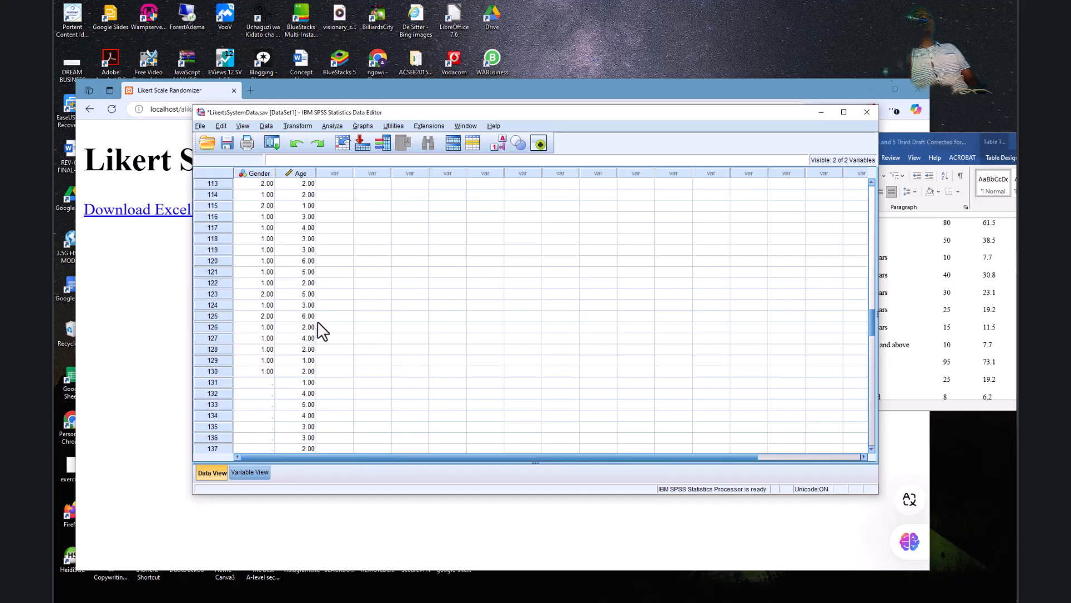
{"action": "scroll", "coordinate": [316, 262], "scroll_direction": "up", "scroll_amount": 14}
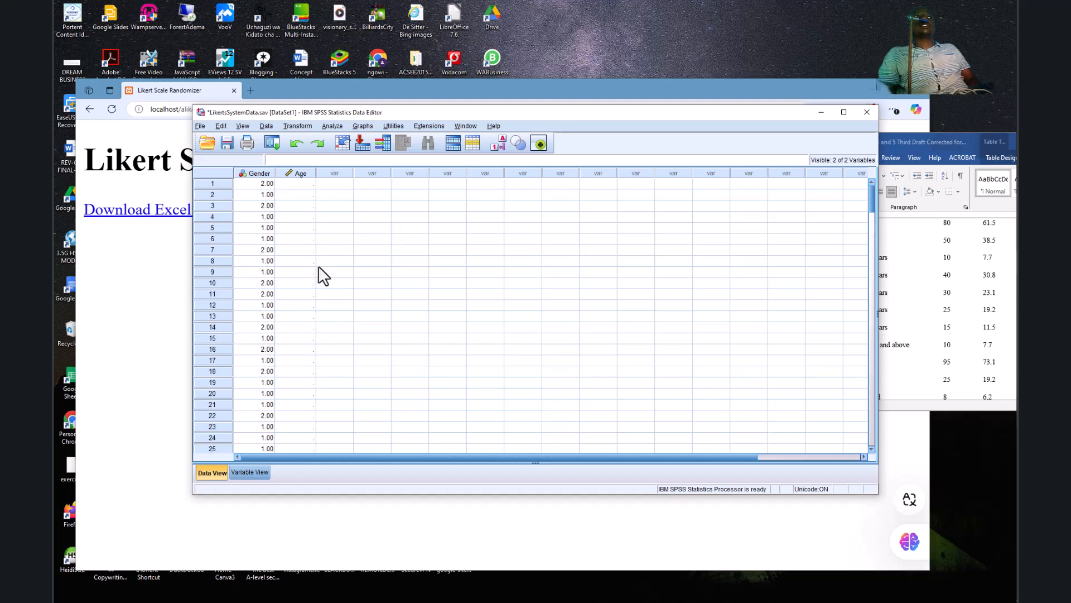
Step: Paste the copied age bracket codes into the Age column starting at row 1
{"action": "scroll", "coordinate": [313, 290], "scroll_direction": "down", "scroll_amount": 9}
{"action": "scroll", "coordinate": [326, 306], "scroll_direction": "up", "scroll_amount": 8}
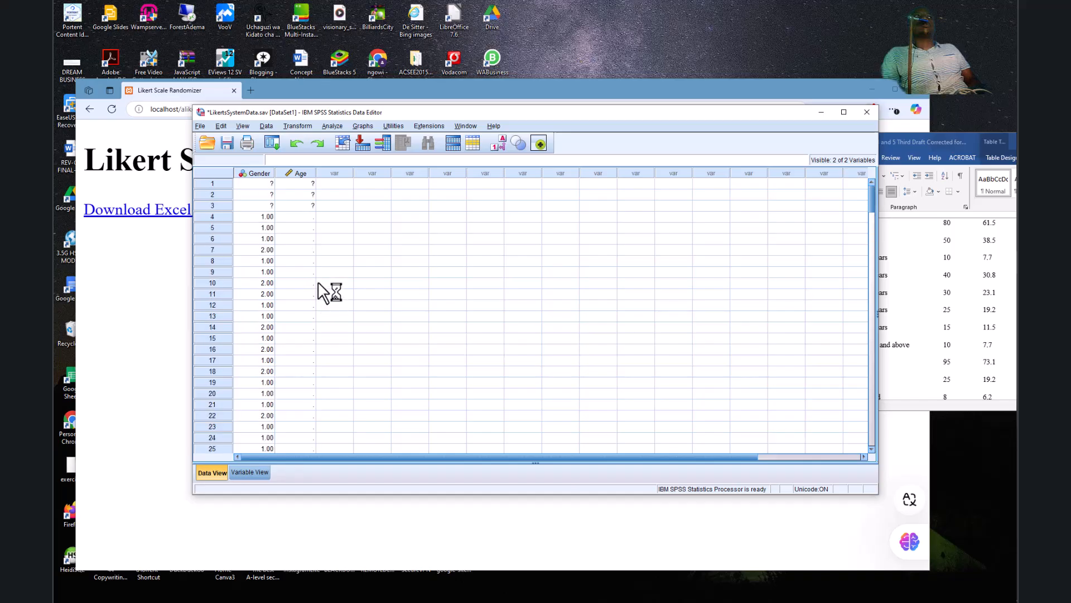
{"action": "left_click", "coordinate": [299, 239]}
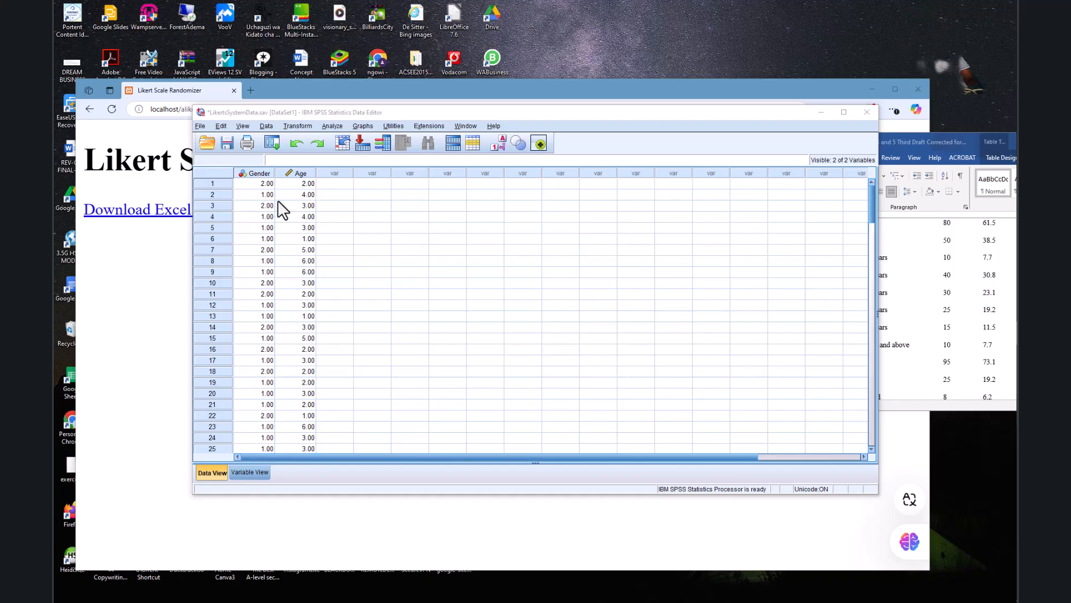
Step: Run Descriptives on the Age variable in place of Gender
{"action": "left_click", "coordinate": [922, 266]}
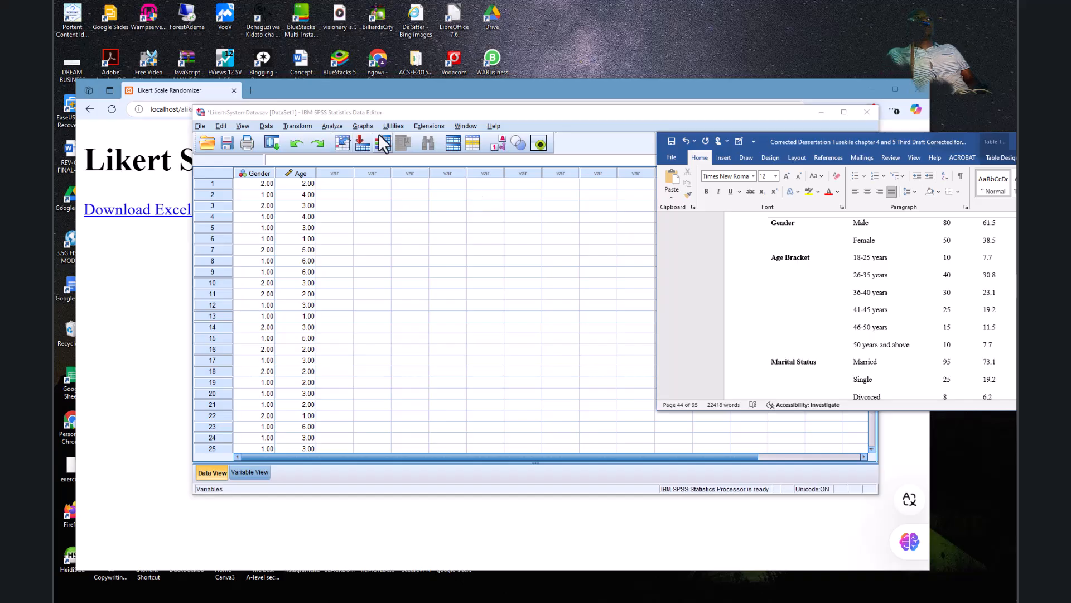
{"action": "left_click", "coordinate": [333, 126]}
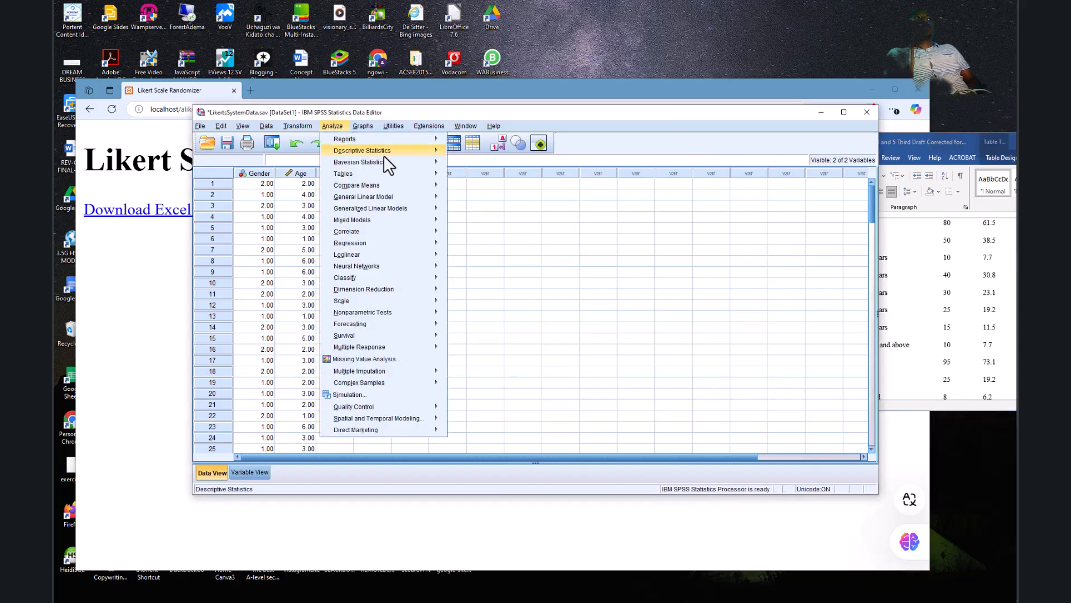
{"action": "mouse_move", "coordinate": [394, 152]}
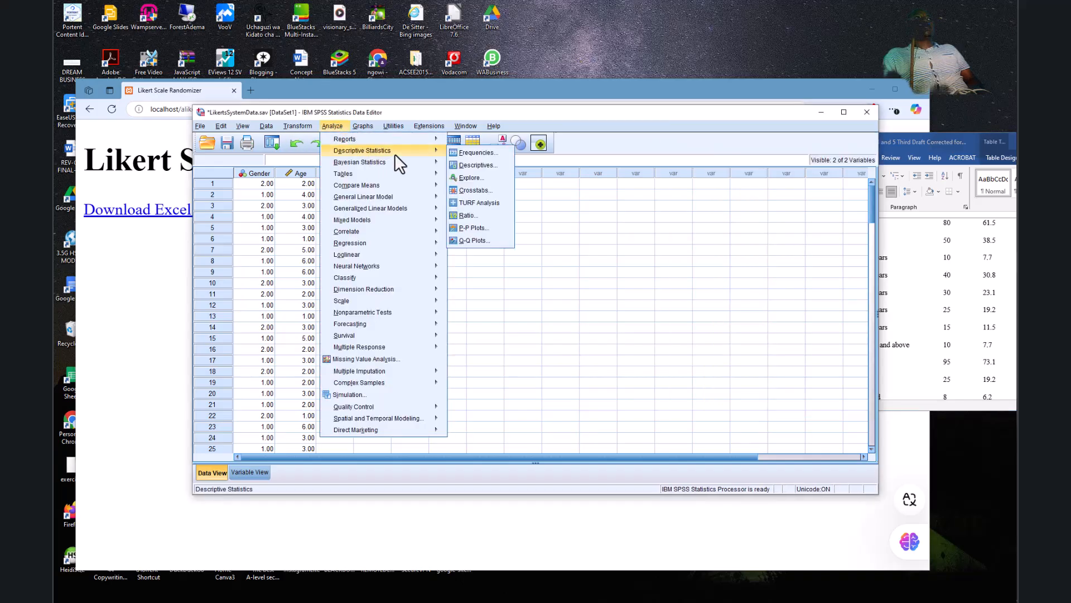
{"action": "left_click", "coordinate": [478, 167]}
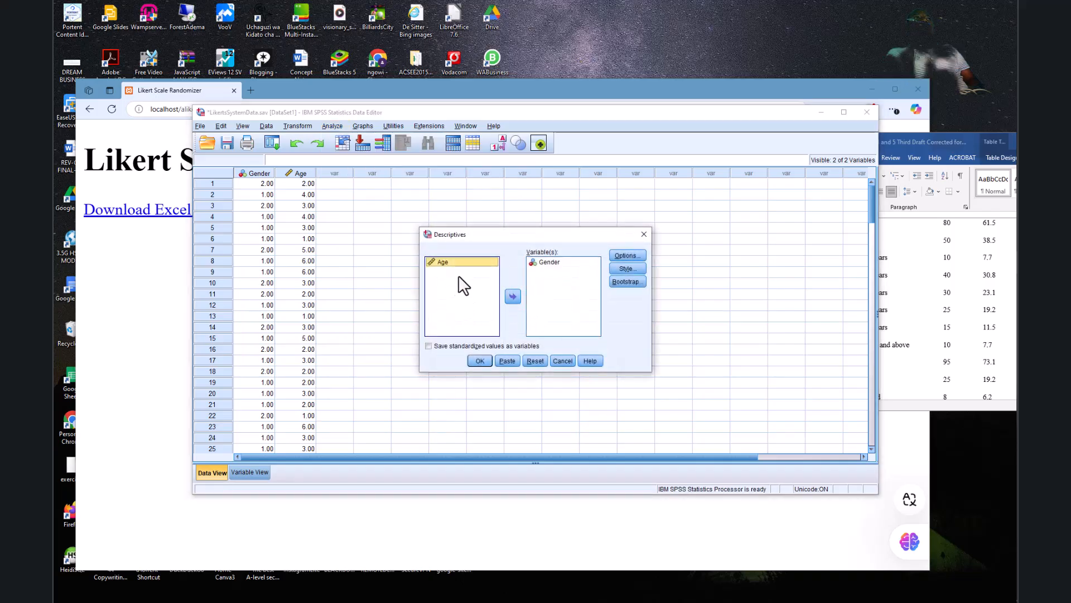
{"action": "left_click", "coordinate": [514, 297]}
{"action": "left_click", "coordinate": [549, 261]}
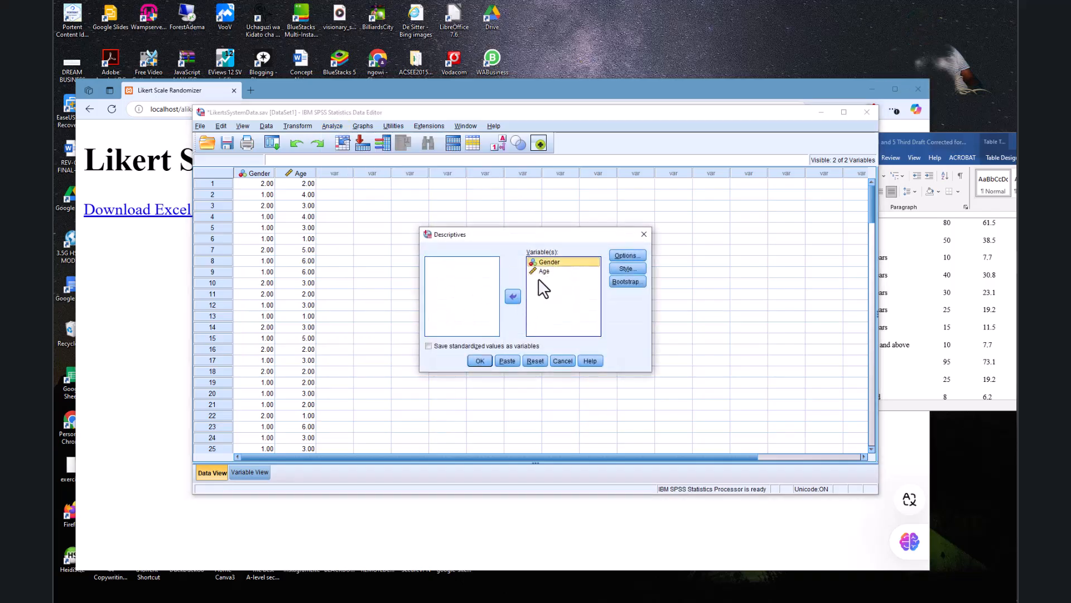
{"action": "left_click", "coordinate": [514, 295]}
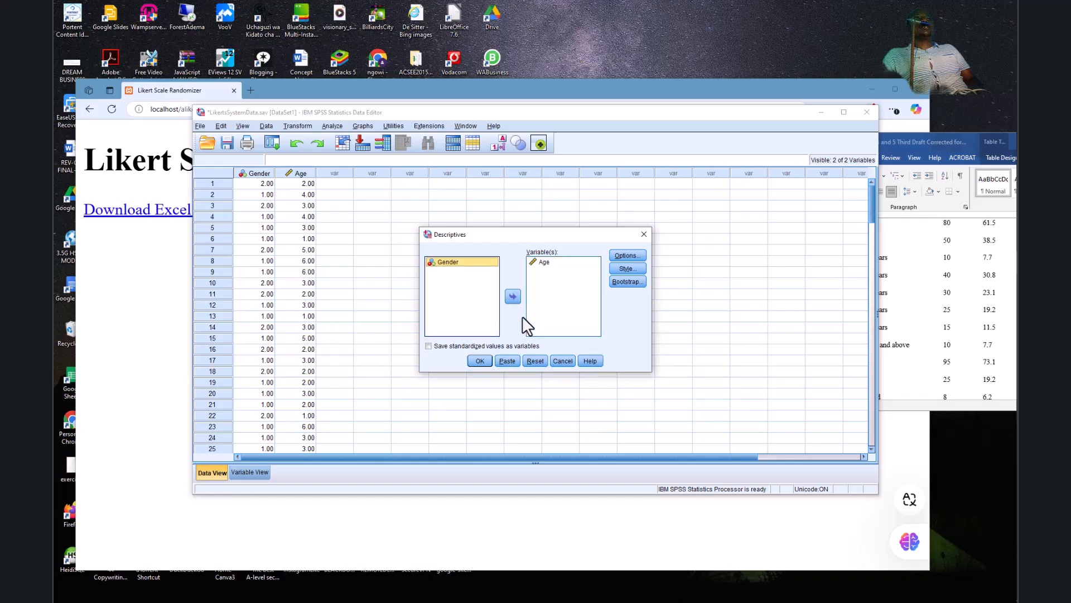
{"action": "left_click", "coordinate": [540, 262]}
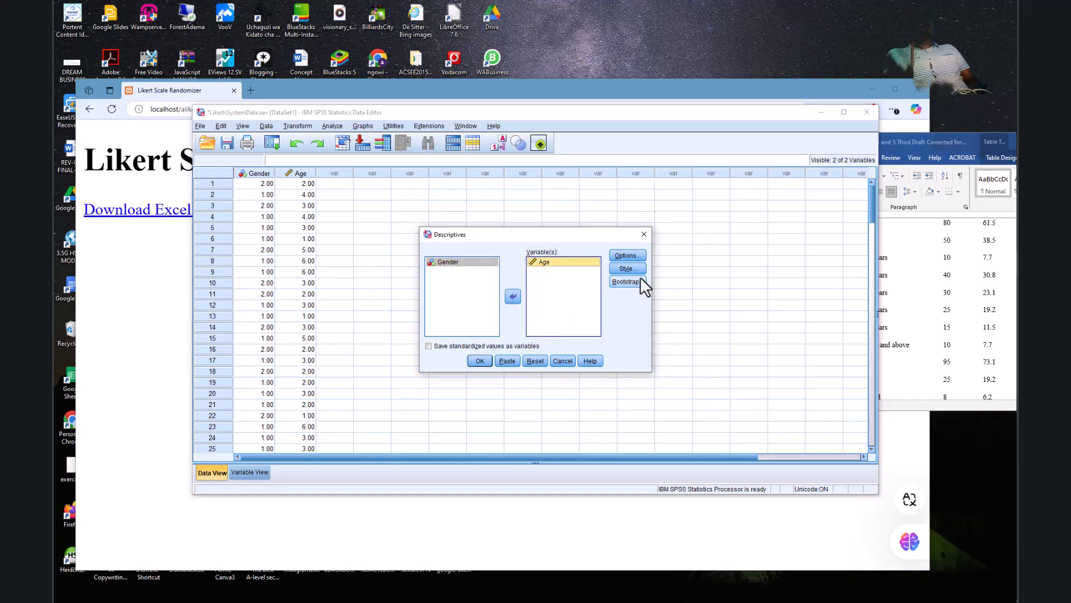
{"action": "left_click", "coordinate": [481, 360]}
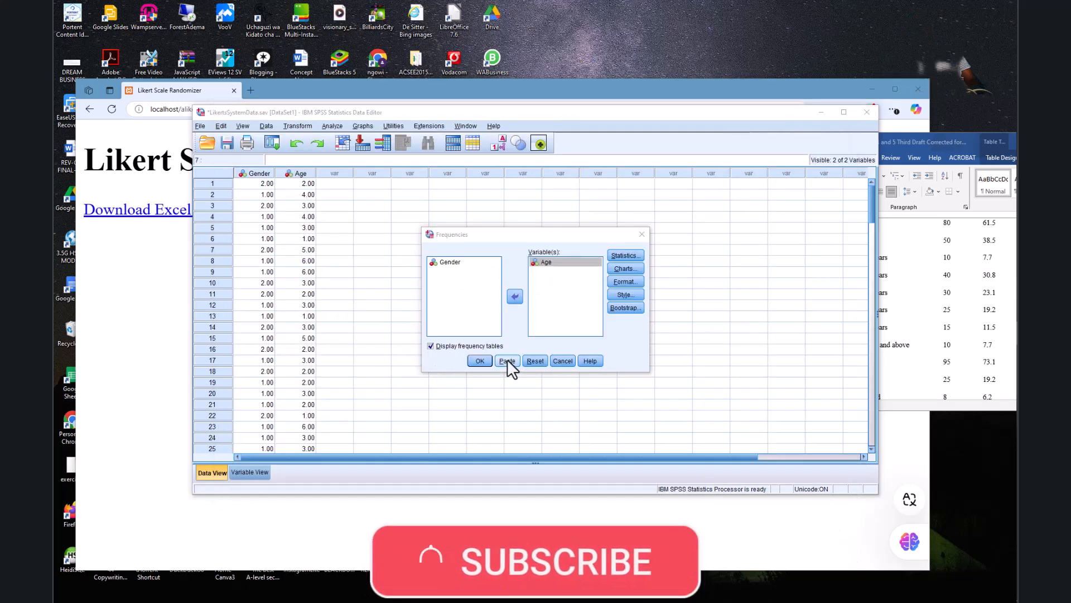
Step: Run a frequency table for Age and check it against the age brackets in the Word table
{"action": "left_click", "coordinate": [479, 361]}
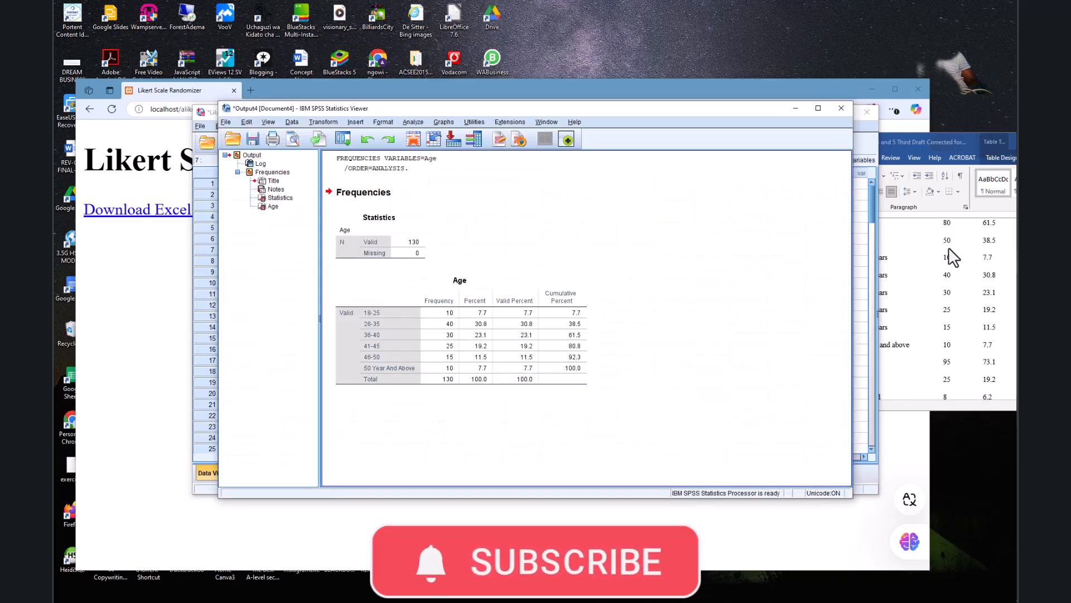
{"action": "left_click", "coordinate": [947, 275]}
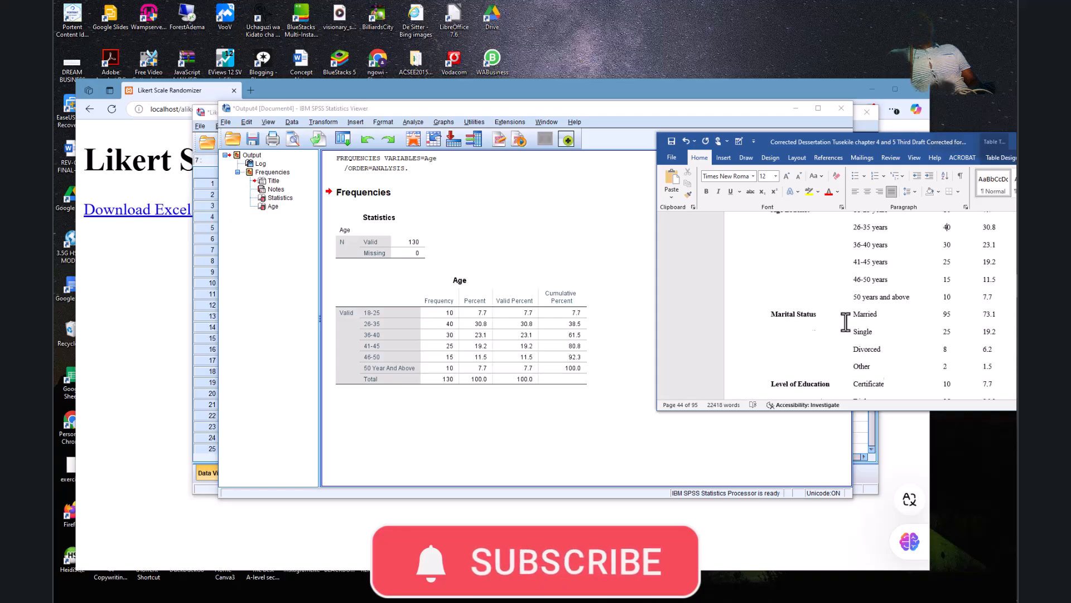
{"action": "scroll", "coordinate": [846, 321], "scroll_direction": "up", "scroll_amount": 1}
Step: Place the Age frequency output beside the Word document and compare its frequencies and percentages with Table 4.1
{"action": "left_click", "coordinate": [460, 90]}
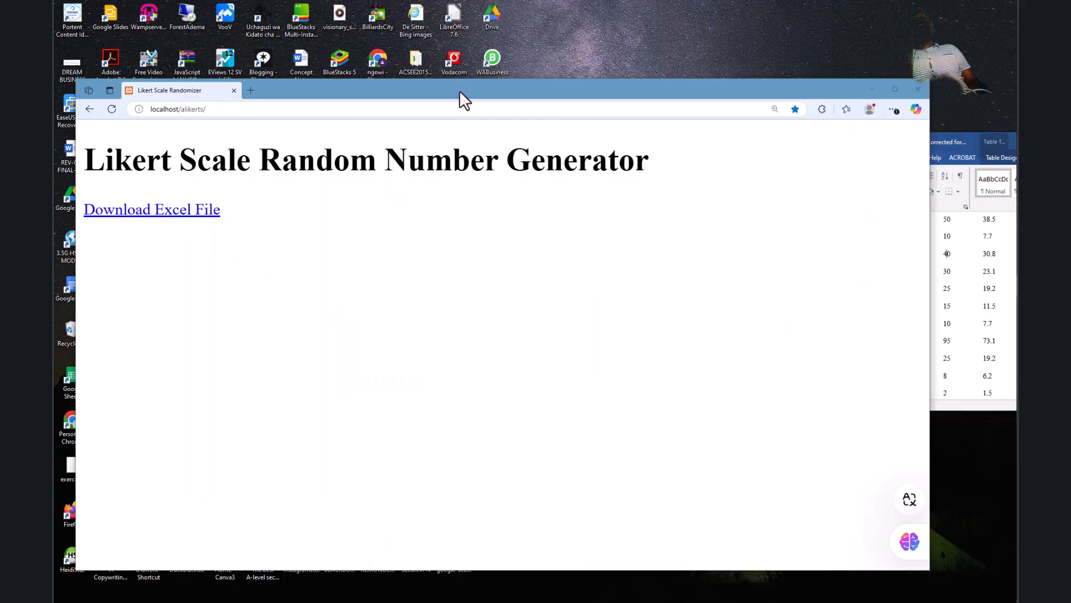
{"action": "left_click_drag", "start_coordinate": [460, 92], "coordinate": [460, 94]}
{"action": "left_click", "coordinate": [951, 263]}
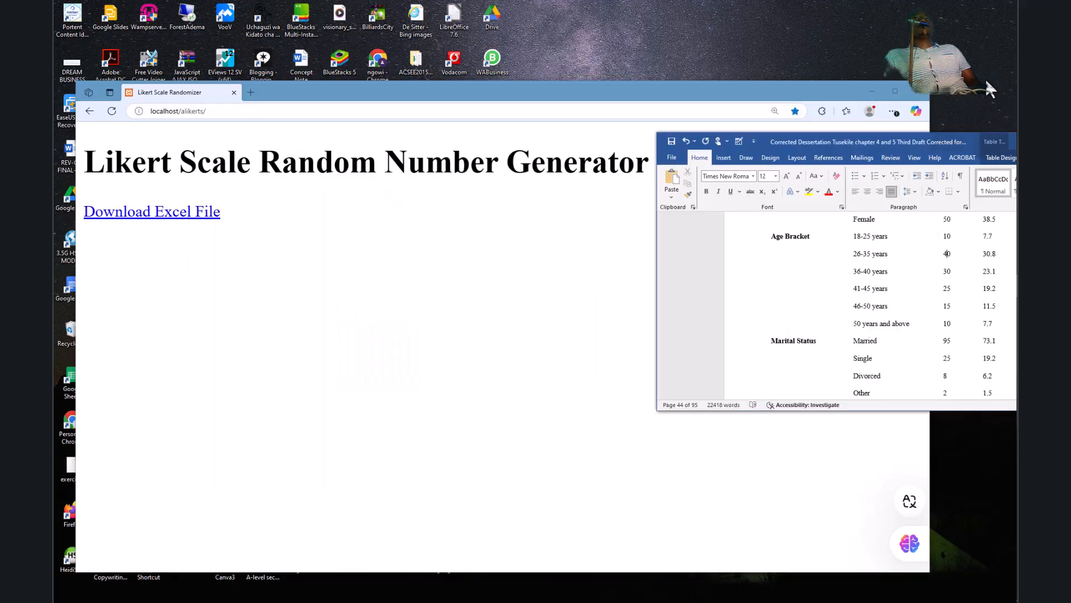
{"action": "mouse_move", "coordinate": [998, 265]}
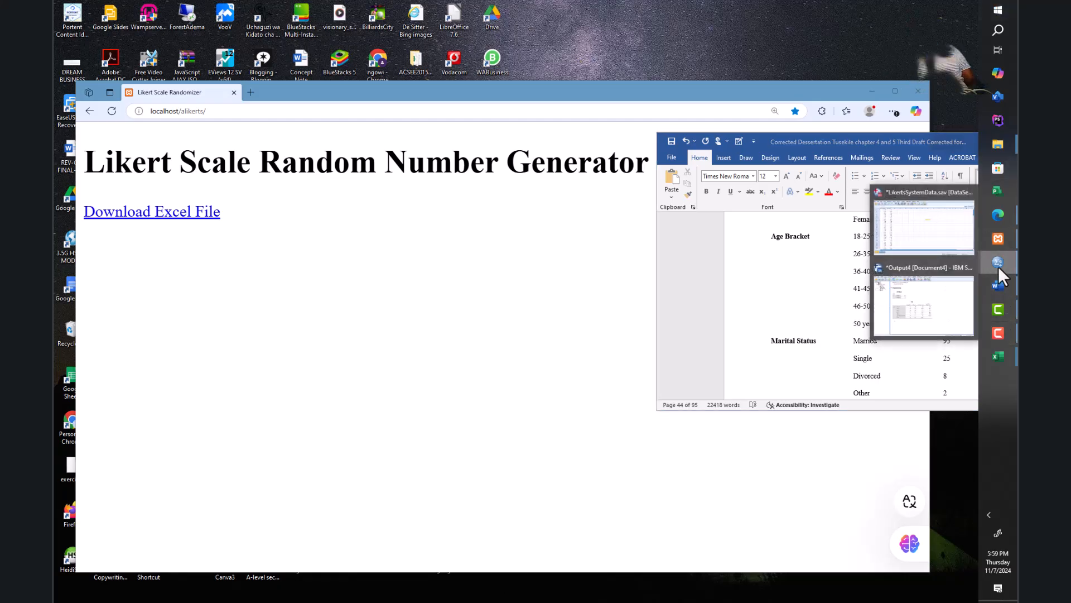
{"action": "left_click", "coordinate": [920, 313]}
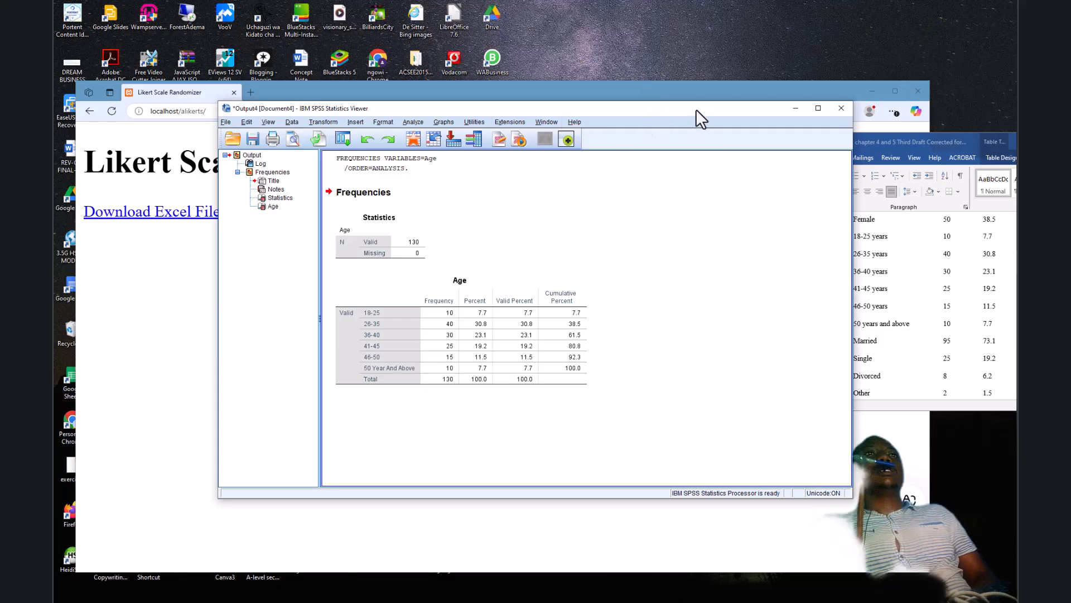
{"action": "left_click_drag", "start_coordinate": [692, 110], "coordinate": [590, 73]}
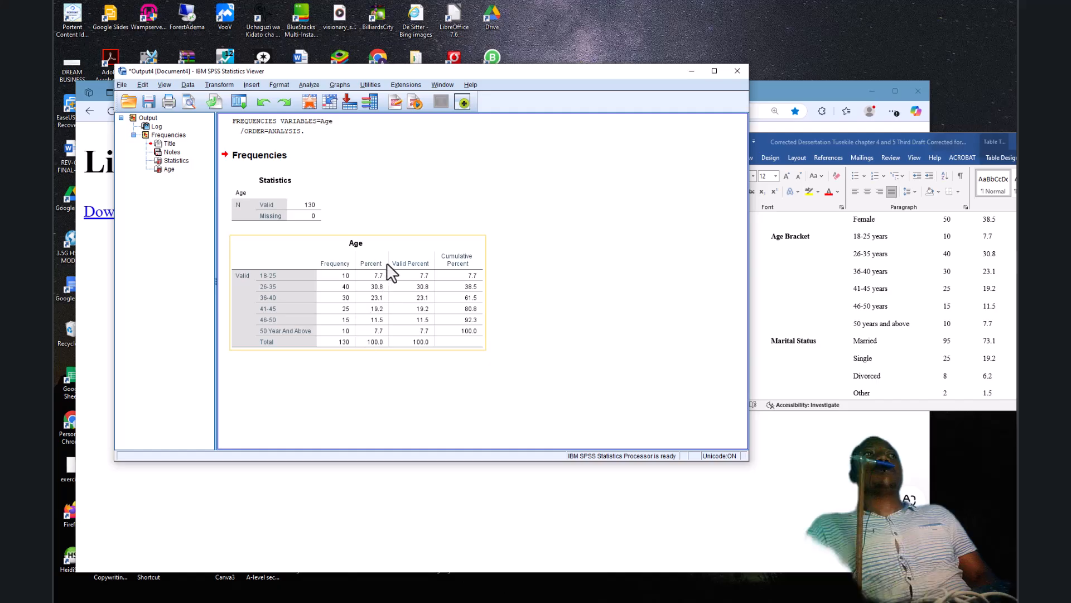
{"action": "scroll", "coordinate": [893, 321], "scroll_direction": "up", "scroll_amount": 2}
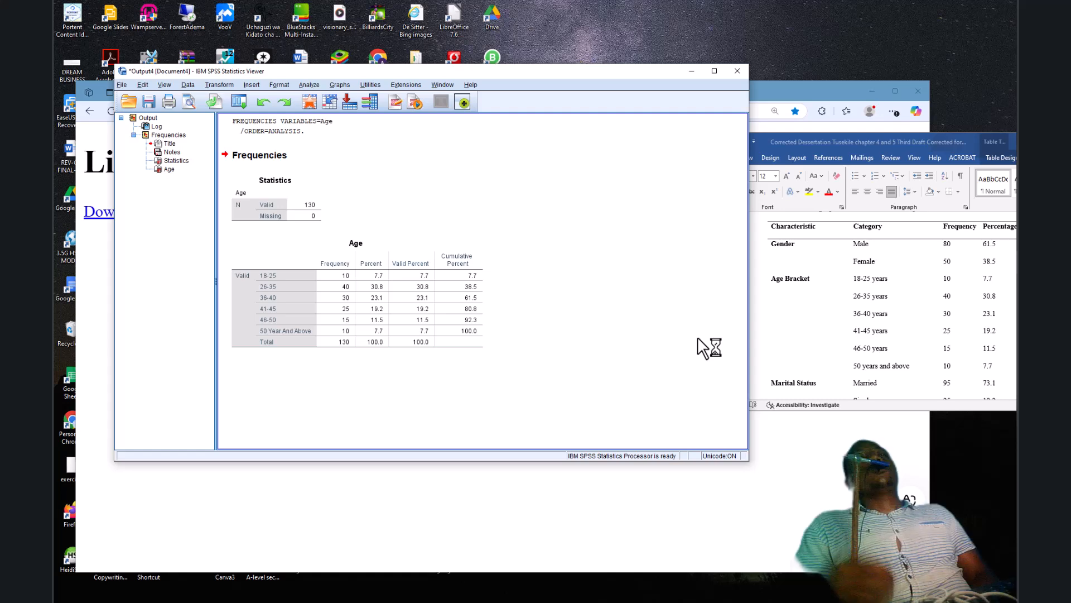
Step: Minimize the SPSS output and reload localhost/alikerts/ in the browser for a blank generator form
{"action": "left_click", "coordinate": [684, 70]}
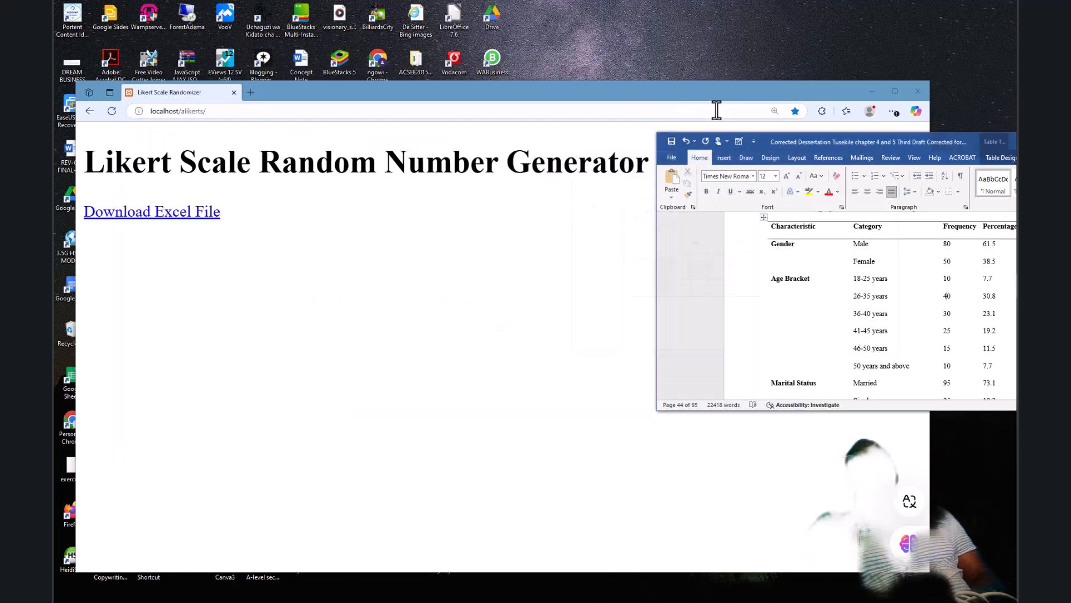
{"action": "left_click", "coordinate": [230, 112]}
{"action": "left_click", "coordinate": [228, 114]}
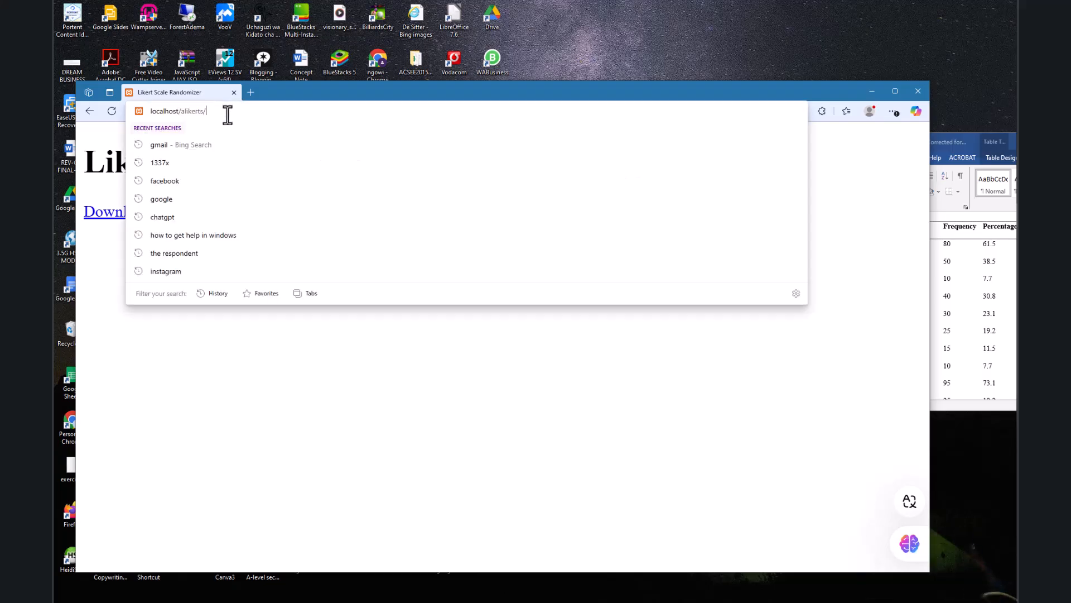
{"action": "key", "text": "Return"}
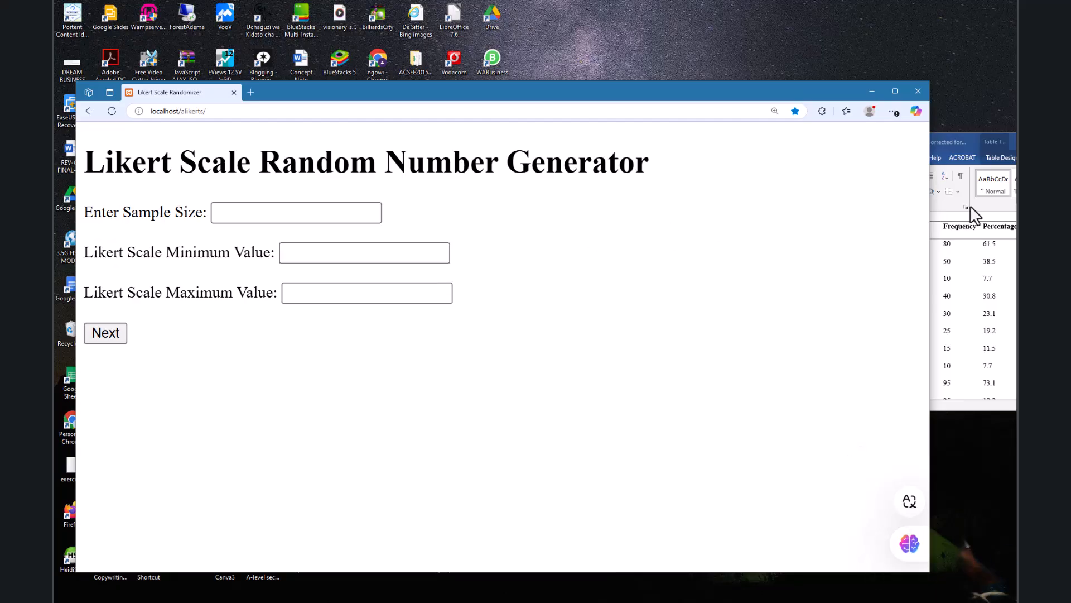
Step: Review the Word document's demographic table, from Gender and Age Bracket through Marital Status, Level of Education and Department/Unit
{"action": "left_click", "coordinate": [948, 295]}
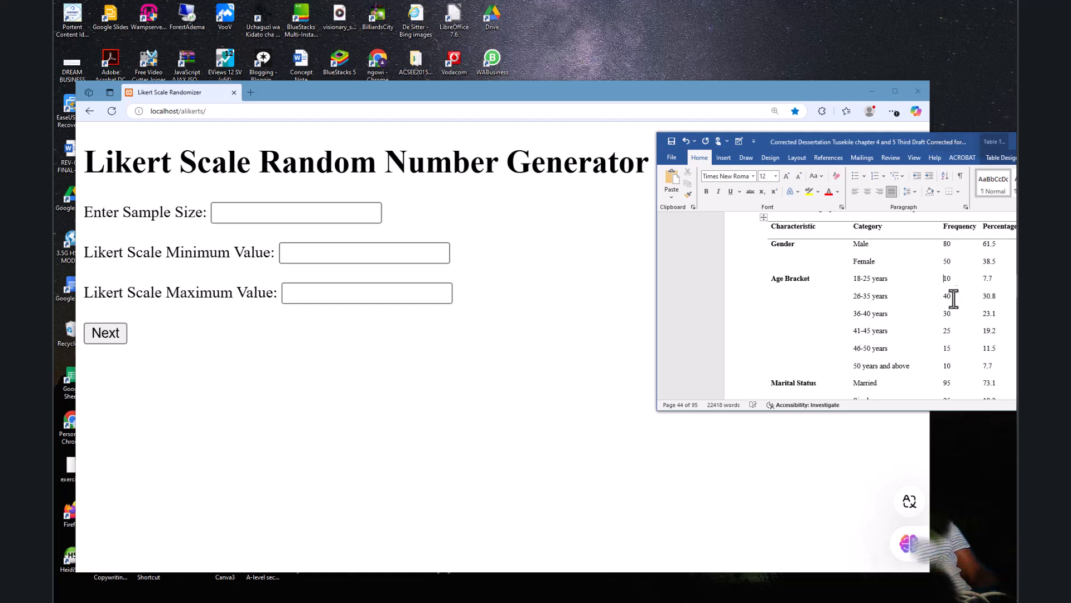
{"action": "scroll", "coordinate": [947, 287], "scroll_direction": "down", "scroll_amount": 9}
{"action": "scroll", "coordinate": [954, 315], "scroll_direction": "up", "scroll_amount": 10}
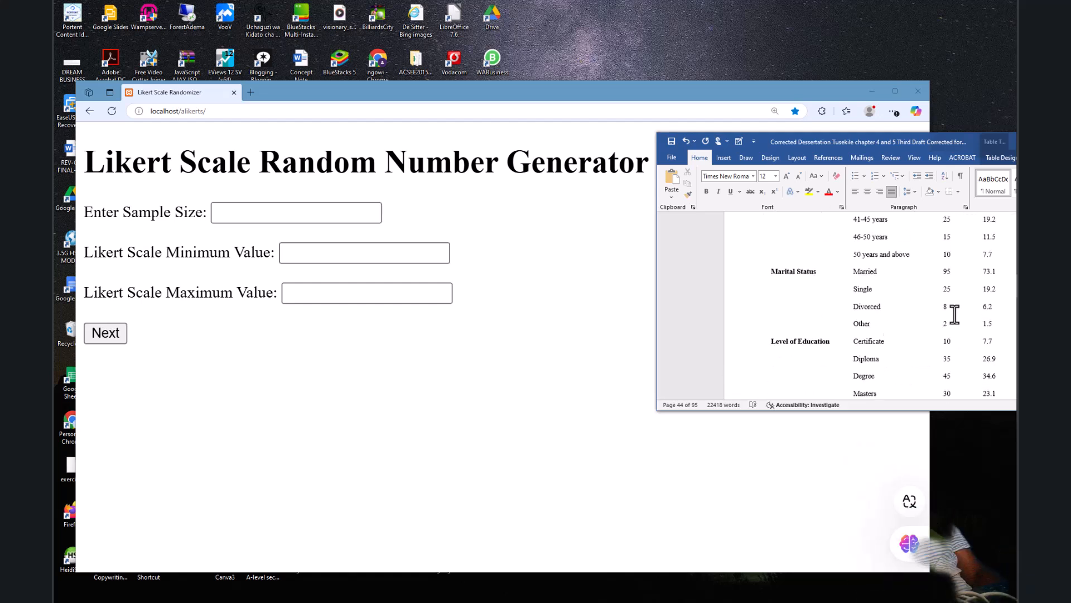
{"action": "scroll", "coordinate": [954, 314], "scroll_direction": "down", "scroll_amount": 9}
{"action": "scroll", "coordinate": [955, 314], "scroll_direction": "up", "scroll_amount": 10}
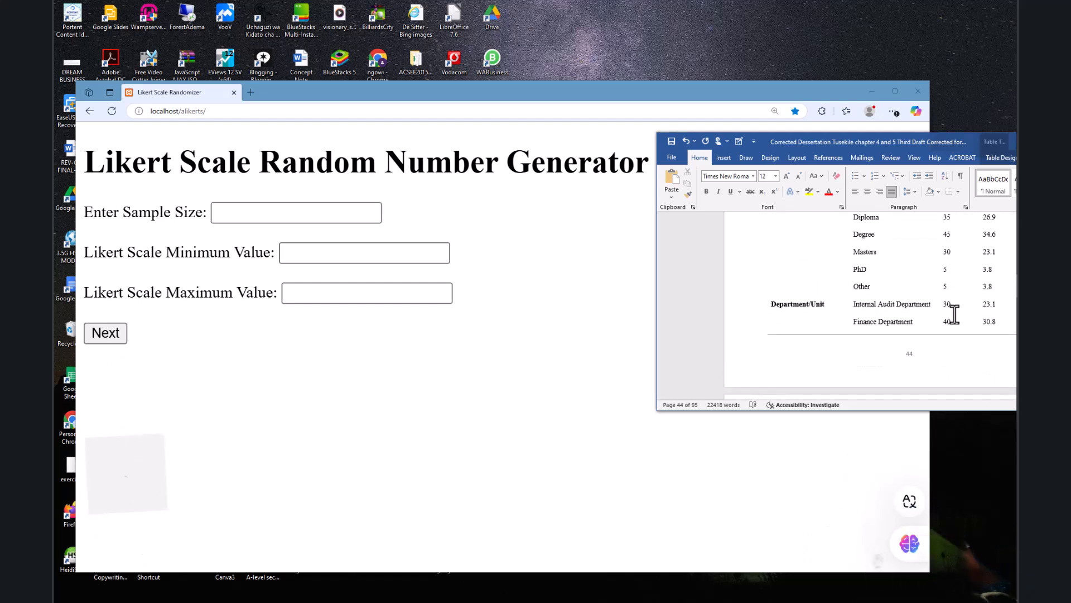
{"action": "scroll", "coordinate": [955, 314], "scroll_direction": "up", "scroll_amount": 8}
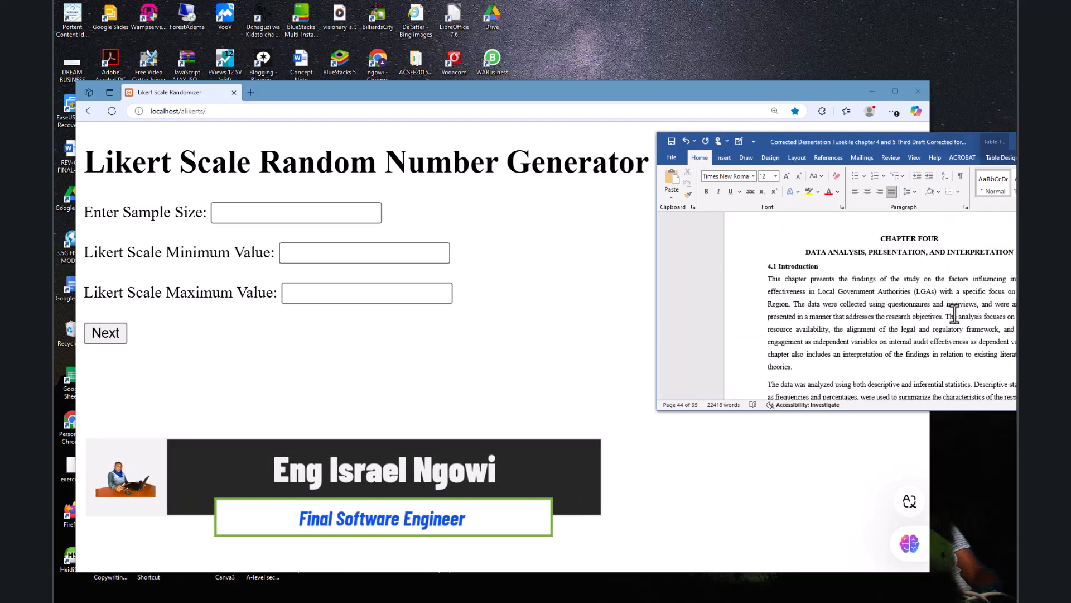
{"action": "scroll", "coordinate": [955, 314], "scroll_direction": "down", "scroll_amount": 10}
{"action": "scroll", "coordinate": [955, 314], "scroll_direction": "down", "scroll_amount": 6}
{"action": "scroll", "coordinate": [951, 311], "scroll_direction": "up", "scroll_amount": 7}
{"action": "scroll", "coordinate": [949, 310], "scroll_direction": "down", "scroll_amount": 2}
{"action": "scroll", "coordinate": [943, 304], "scroll_direction": "down", "scroll_amount": 8}
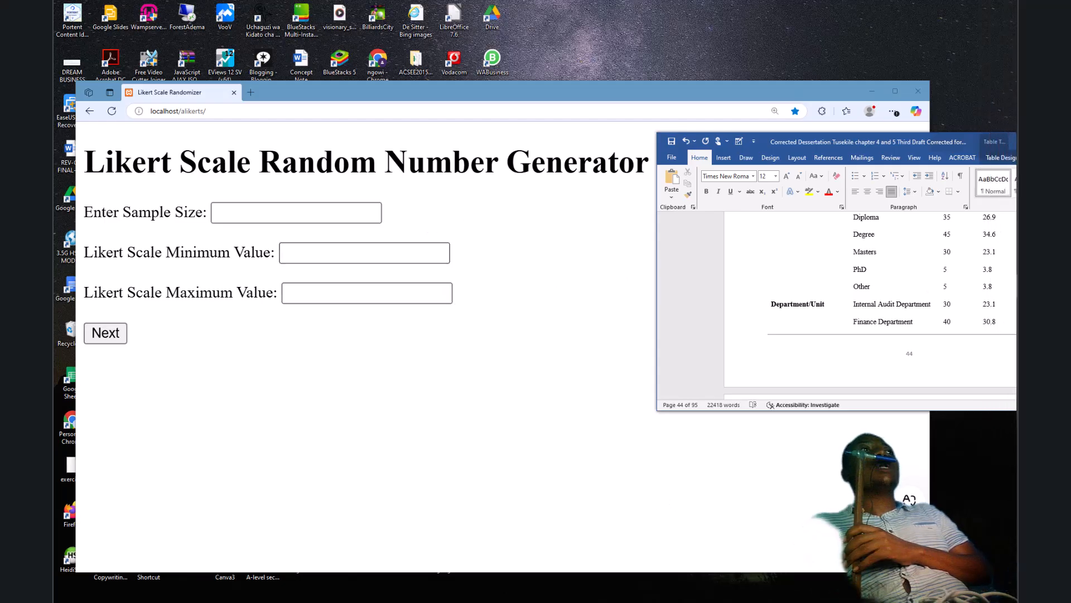
Step: Bring up the Age frequency output and the SPSS data, and look through the Gender and Age columns from first to last rows
{"action": "mouse_move", "coordinate": [1012, 302]}
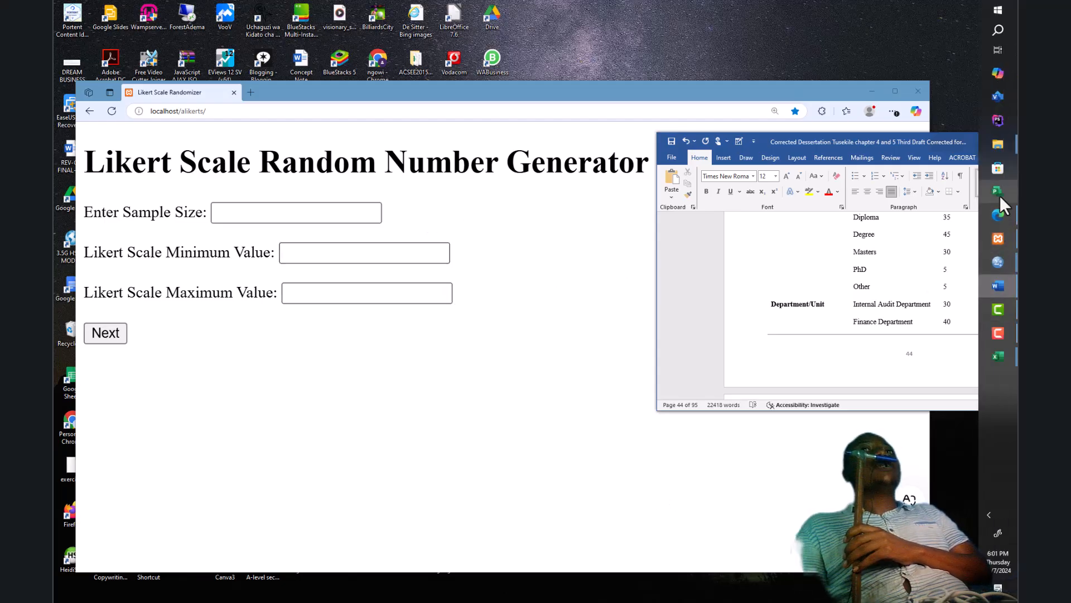
{"action": "mouse_move", "coordinate": [1003, 266]}
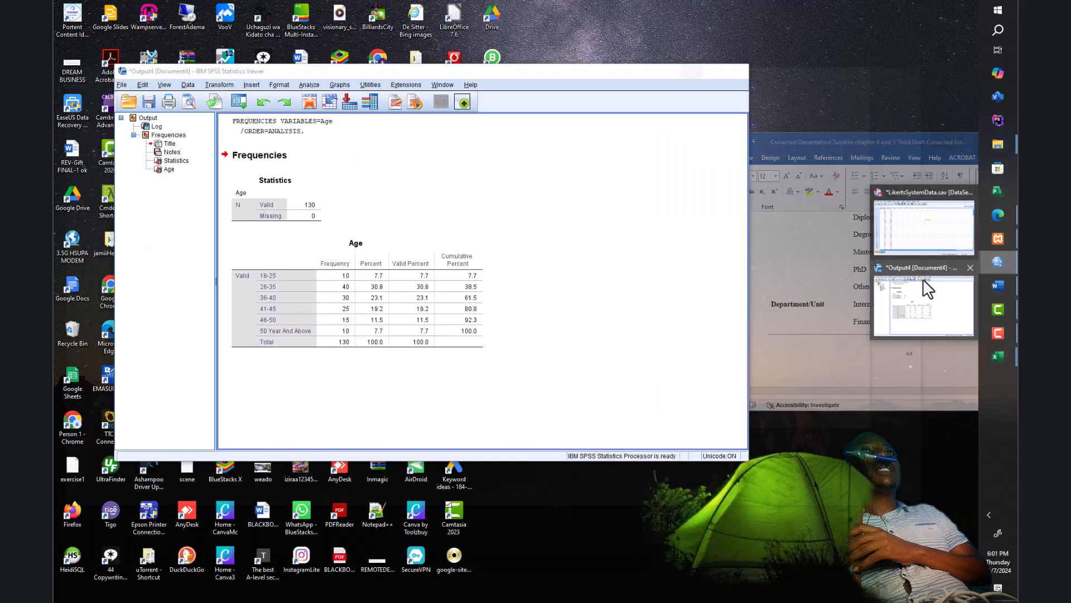
{"action": "left_click", "coordinate": [921, 270]}
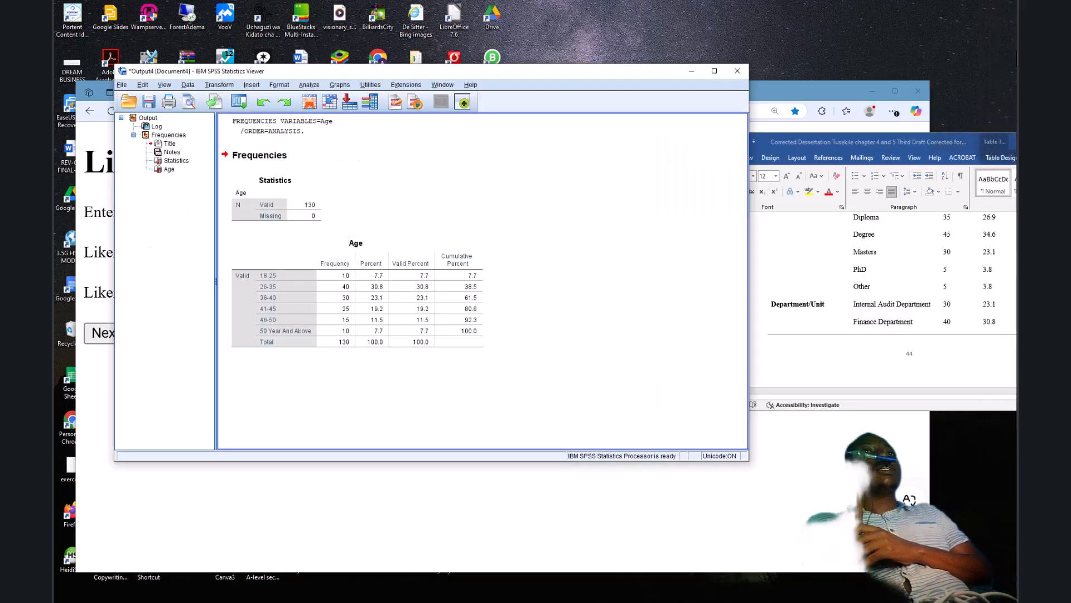
{"action": "mouse_move", "coordinate": [993, 259]}
{"action": "left_click", "coordinate": [950, 233]}
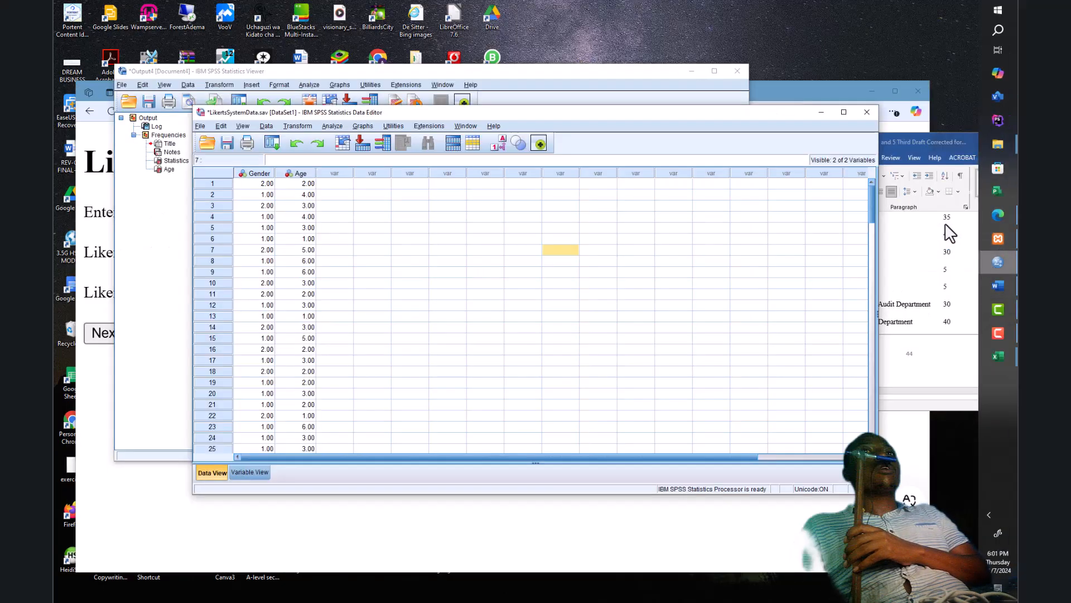
{"action": "scroll", "coordinate": [315, 279], "scroll_direction": "down", "scroll_amount": 20}
{"action": "scroll", "coordinate": [320, 292], "scroll_direction": "up", "scroll_amount": 20}
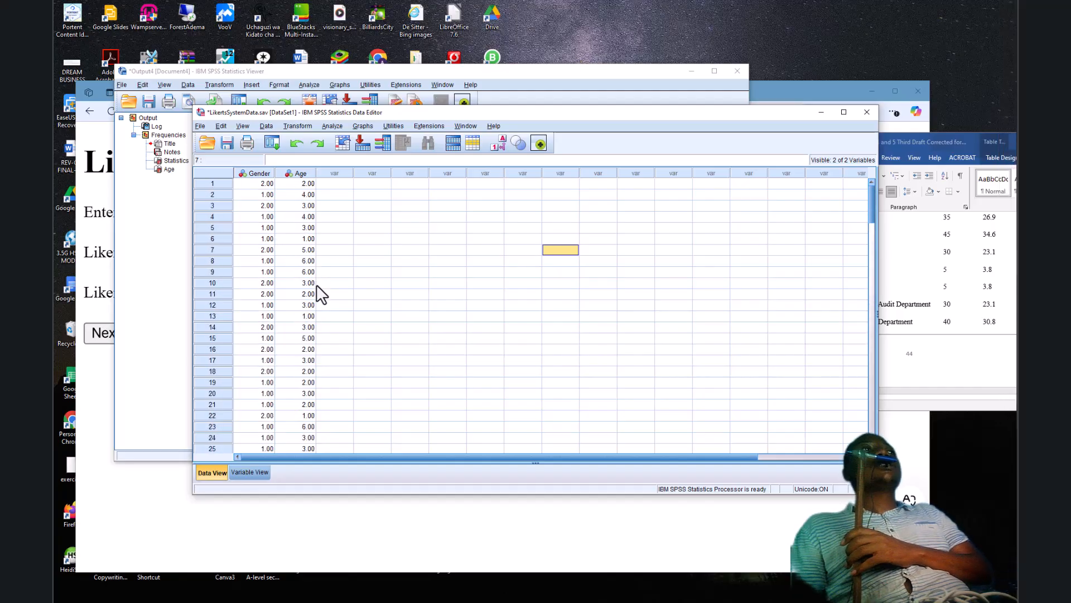
{"action": "scroll", "coordinate": [316, 287], "scroll_direction": "down", "scroll_amount": 20}
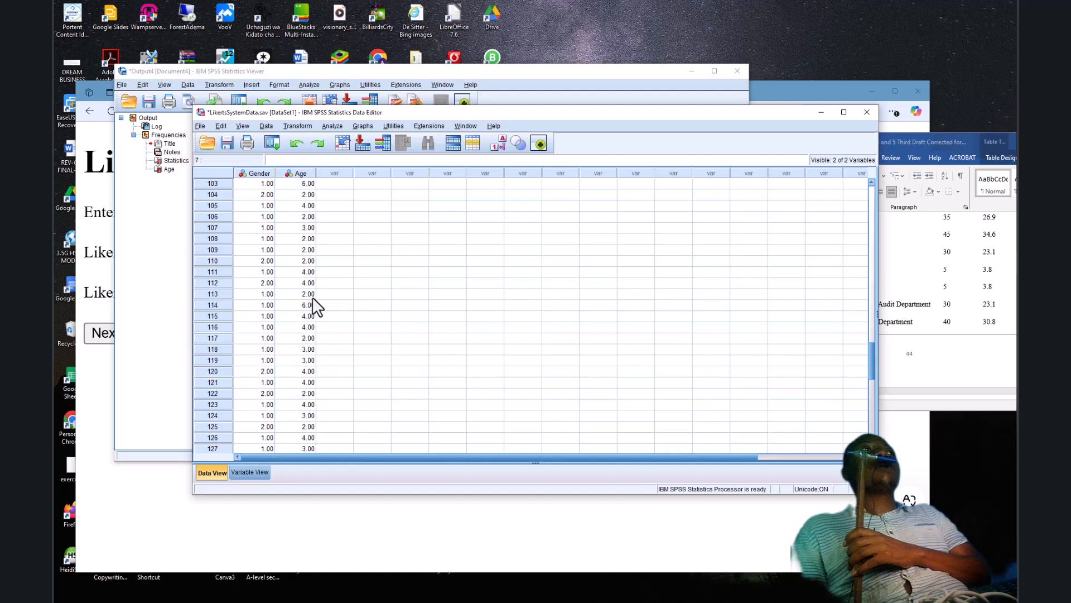
{"action": "scroll", "coordinate": [313, 299], "scroll_direction": "up", "scroll_amount": 20}
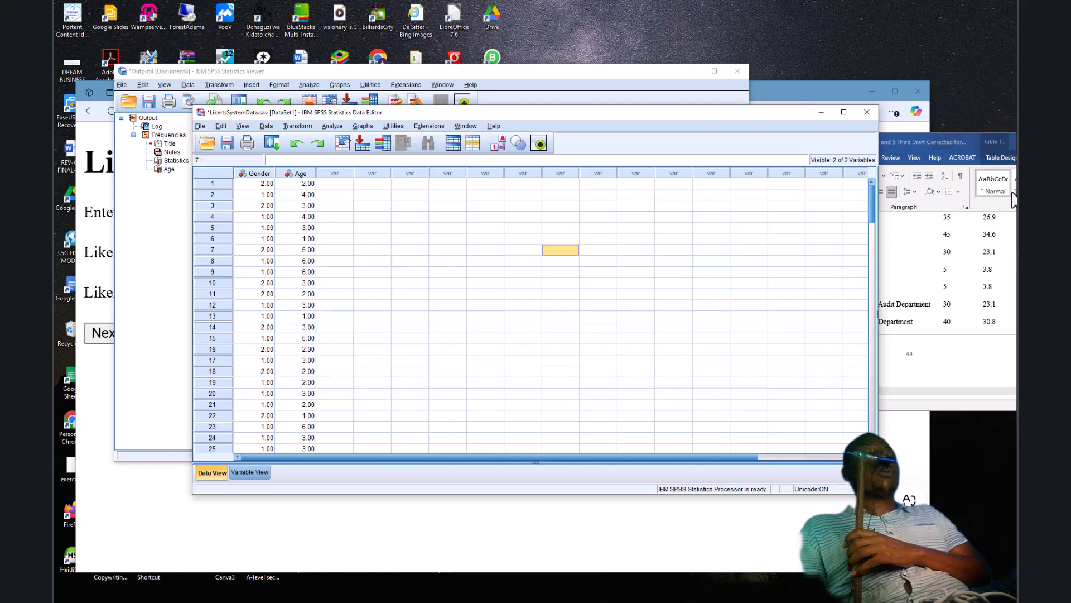
Step: Move the Word window over beside the Gender and Age data, and review Table 4.1 and the discussion following it
{"action": "left_click", "coordinate": [939, 144]}
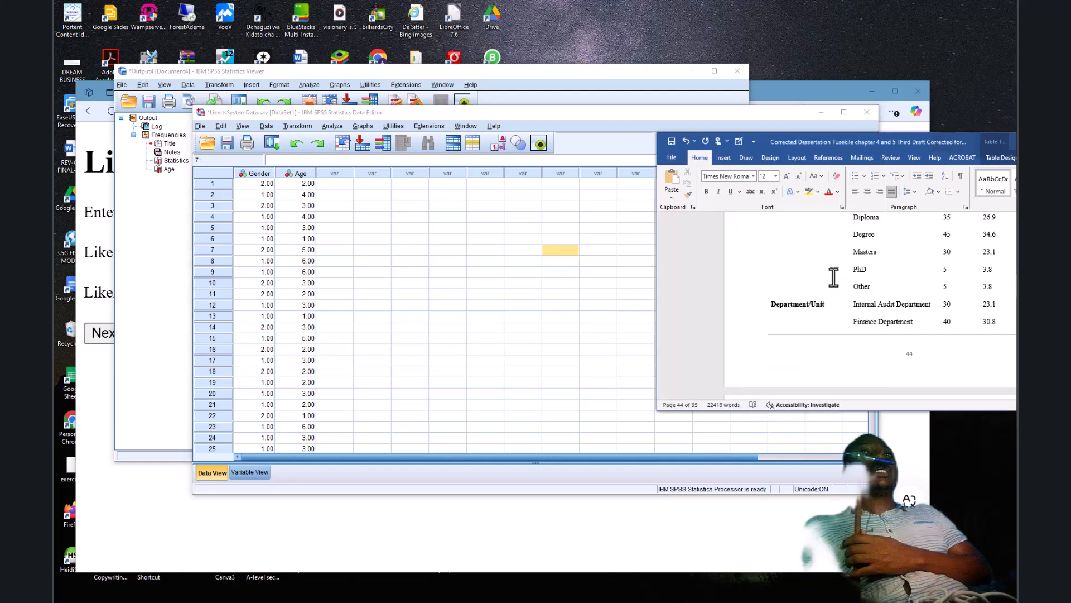
{"action": "left_click_drag", "start_coordinate": [878, 145], "coordinate": [638, 143]}
{"action": "scroll", "coordinate": [730, 264], "scroll_direction": "up", "scroll_amount": 5}
{"action": "scroll", "coordinate": [730, 263], "scroll_direction": "up", "scroll_amount": 8}
{"action": "scroll", "coordinate": [725, 270], "scroll_direction": "down", "scroll_amount": 4}
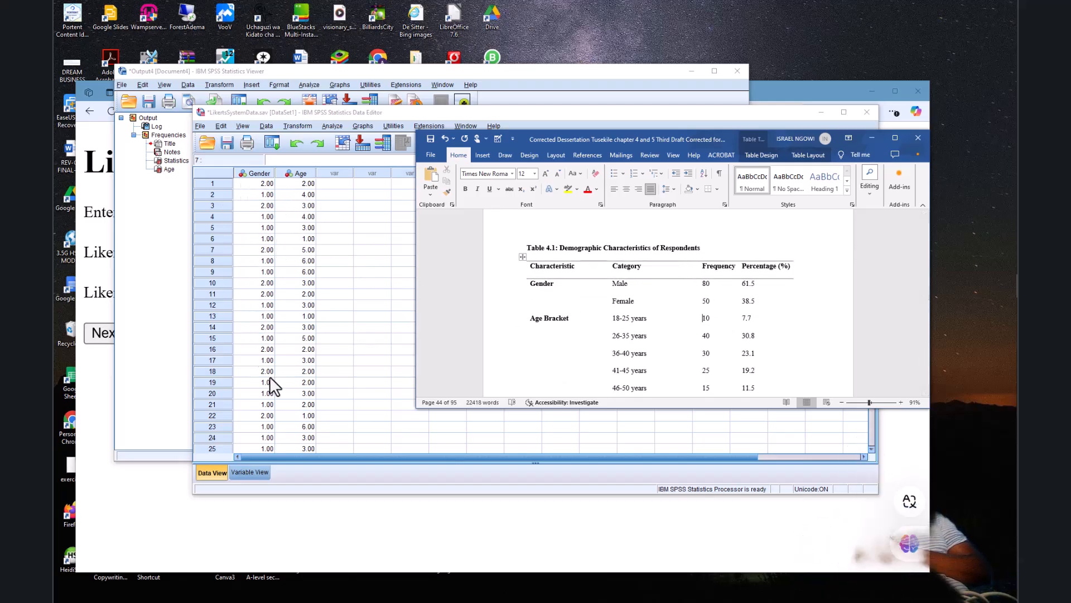
{"action": "scroll", "coordinate": [709, 300], "scroll_direction": "down", "scroll_amount": 15}
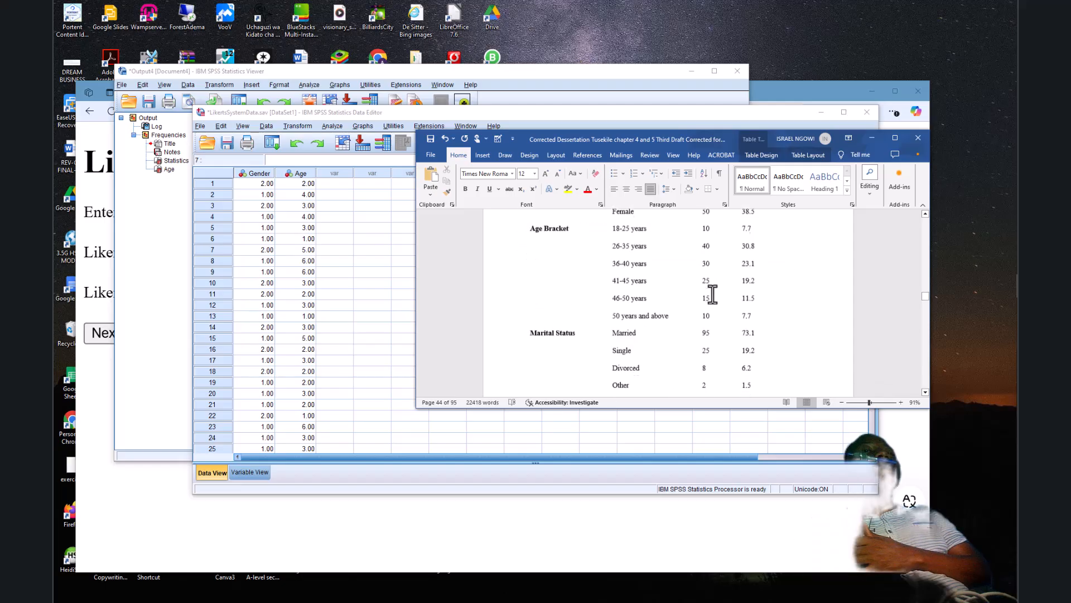
{"action": "scroll", "coordinate": [712, 296], "scroll_direction": "down", "scroll_amount": 12}
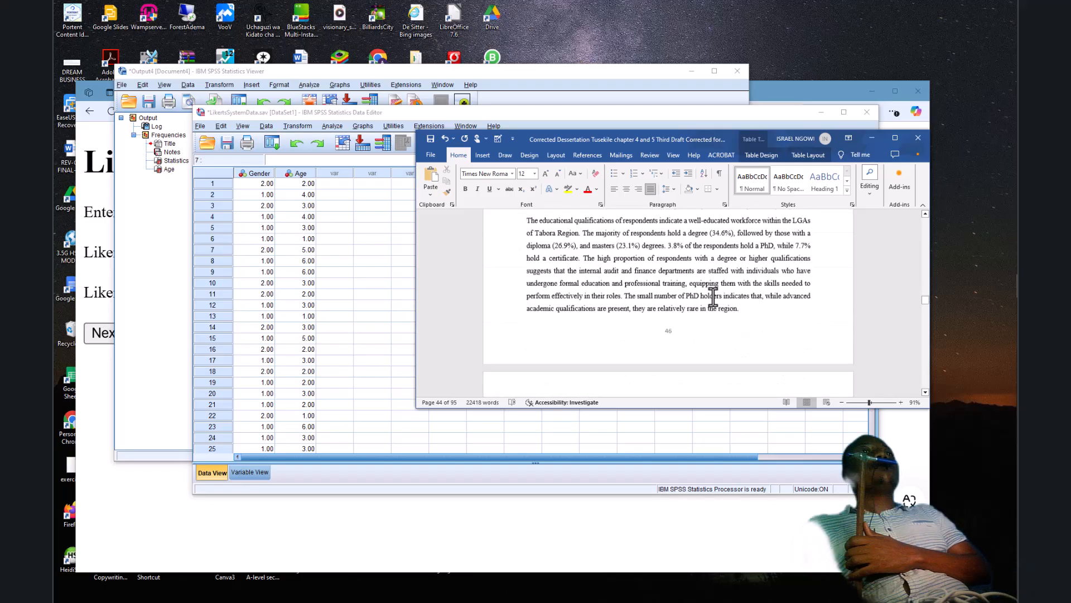
Step: Go back from the Education Level discussion to the Level of Education and Department/Unit rows of Table 4.1 in Word
{"action": "scroll", "coordinate": [689, 295], "scroll_direction": "up", "scroll_amount": 12}
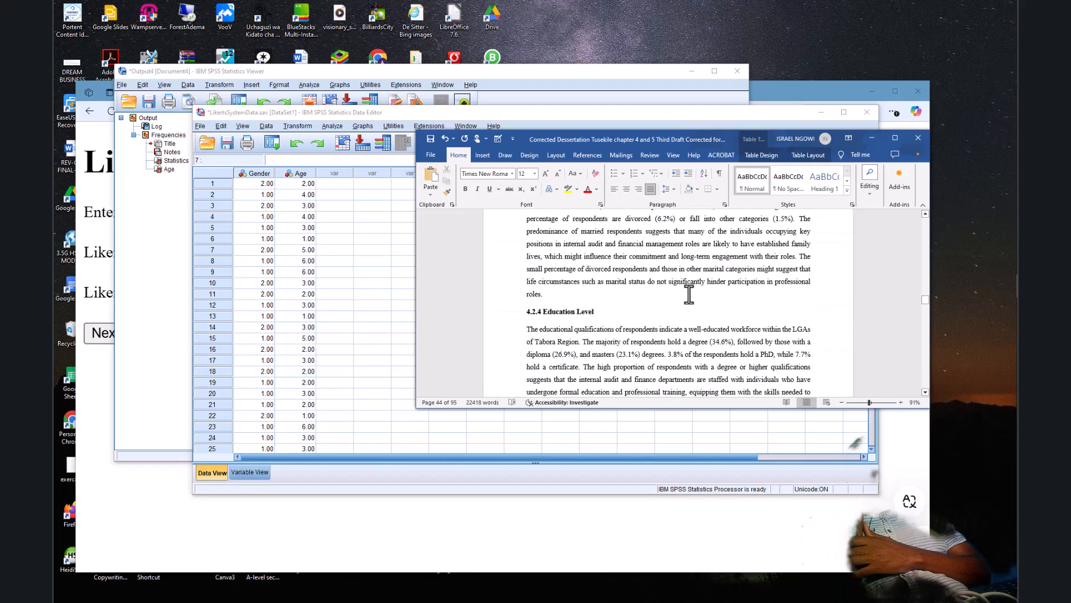
{"action": "scroll", "coordinate": [689, 294], "scroll_direction": "up", "scroll_amount": 5}
{"action": "scroll", "coordinate": [689, 296], "scroll_direction": "down", "scroll_amount": 2}
{"action": "scroll", "coordinate": [688, 300], "scroll_direction": "up", "scroll_amount": 2}
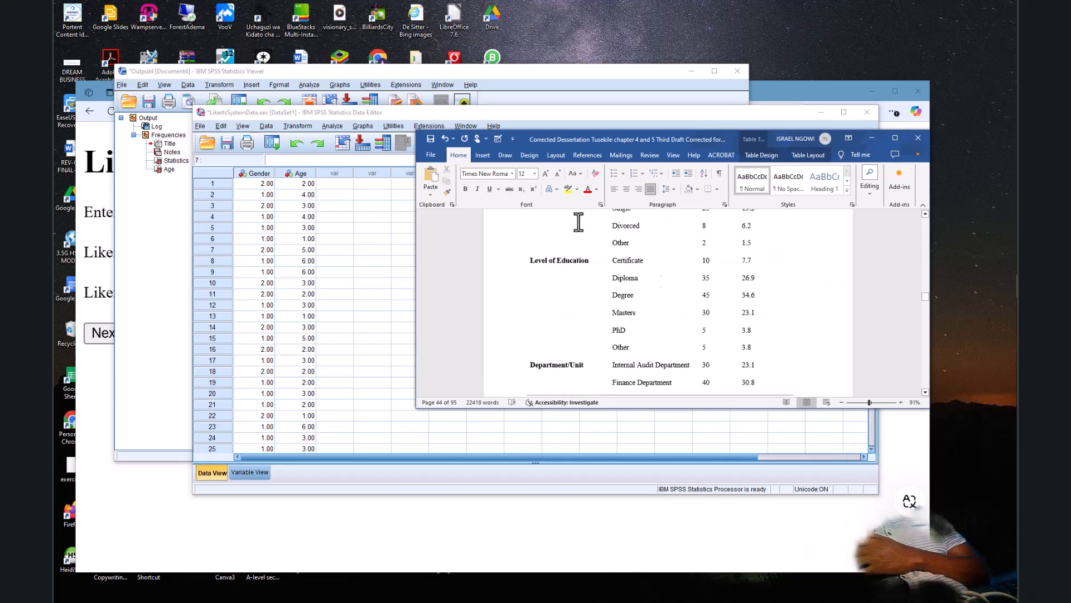
Step: Switch to the Likert generator page, bring the Word document in front of it, and view Table 4.1's Department/Unit rows
{"action": "left_click", "coordinate": [779, 83]}
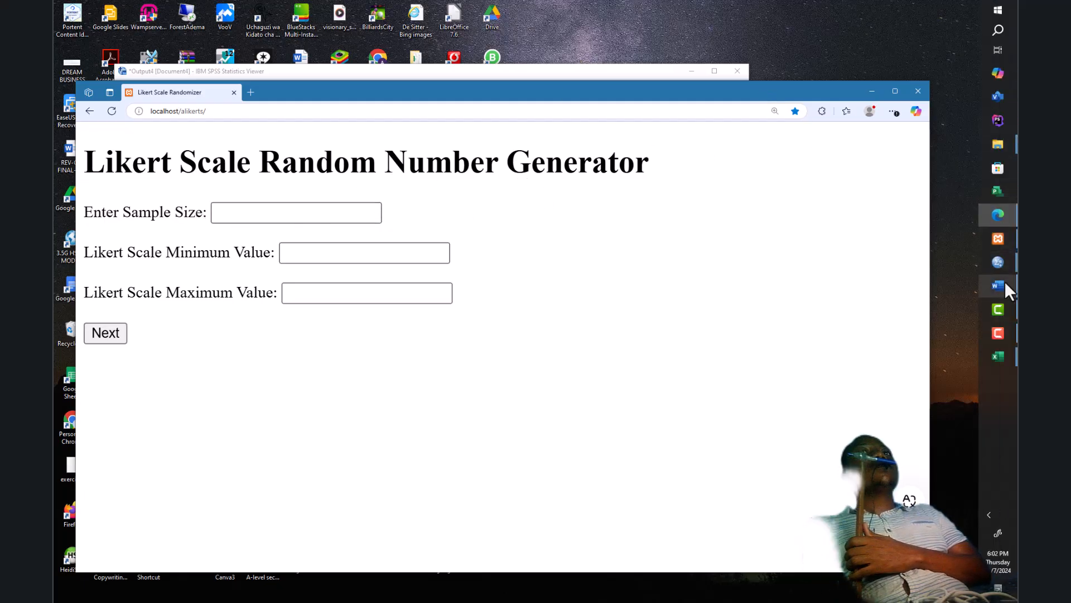
{"action": "left_click", "coordinate": [999, 286]}
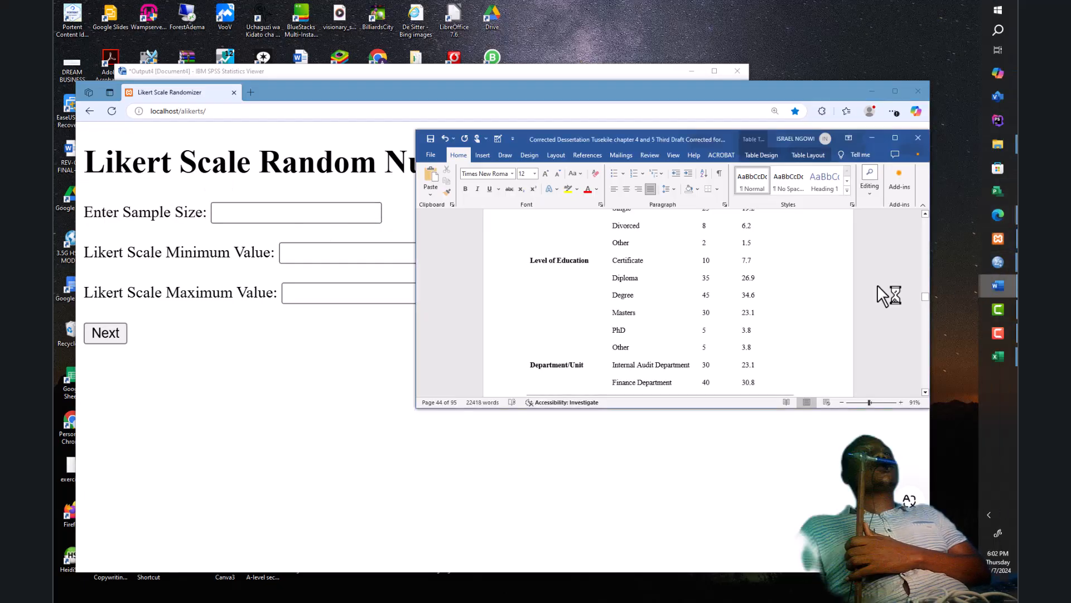
{"action": "left_click", "coordinate": [996, 260]}
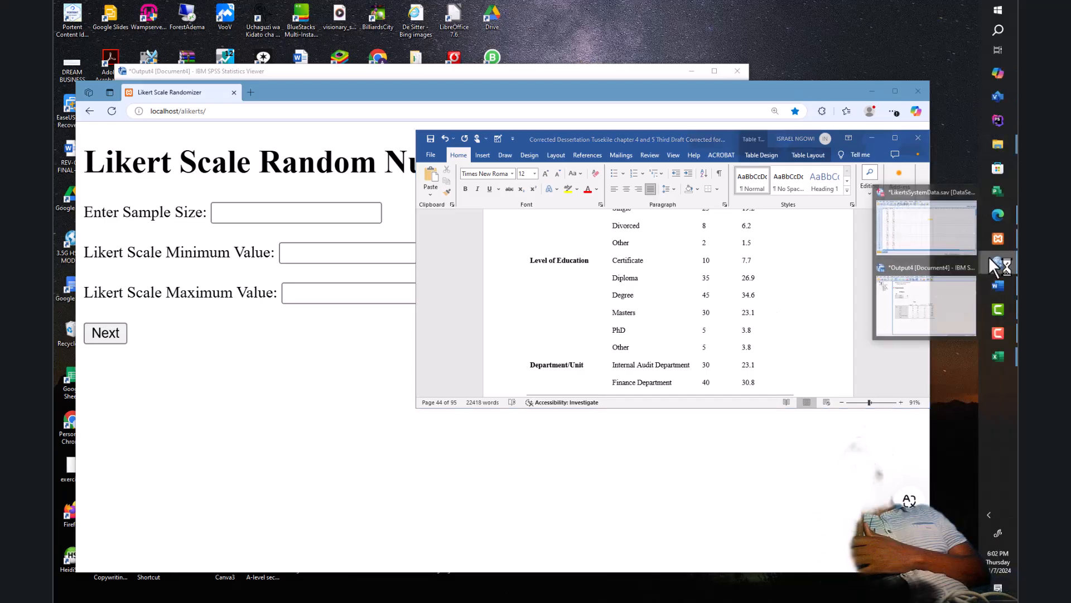
{"action": "left_click", "coordinate": [997, 293]}
{"action": "scroll", "coordinate": [670, 329], "scroll_direction": "down", "scroll_amount": 2}
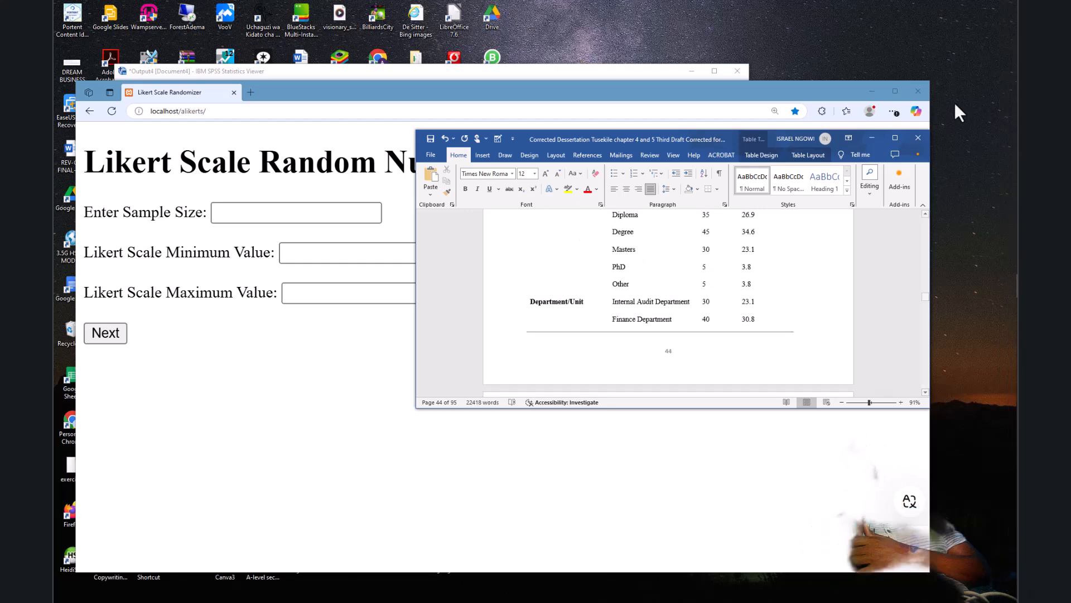
Step: View the generator page maximized, restore its window, and switch to Word to find Table 4.2 on Resource Availability
{"action": "left_click", "coordinate": [895, 92]}
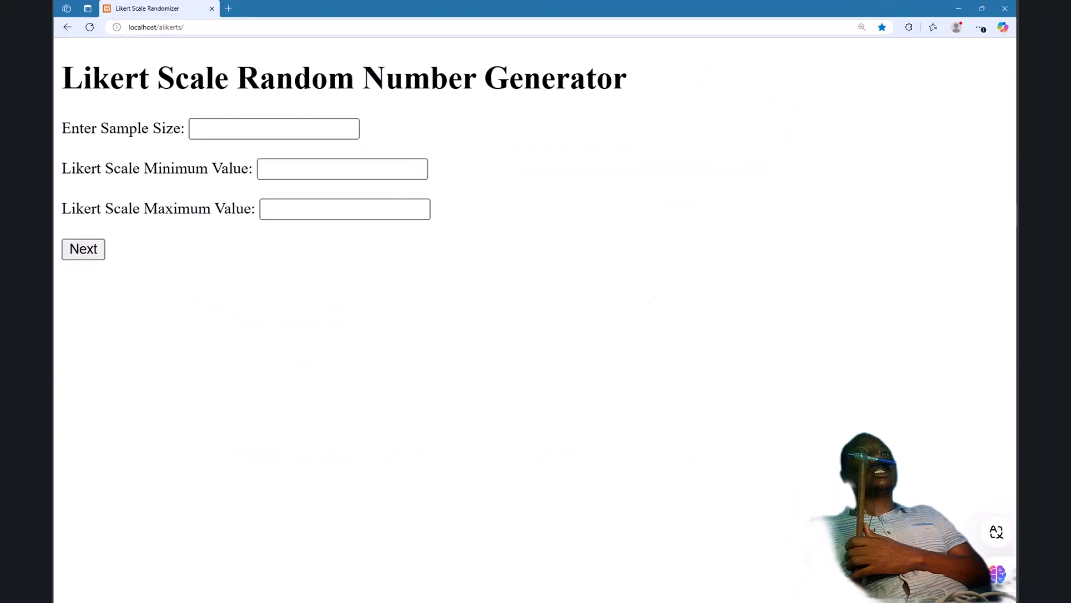
{"action": "left_click", "coordinate": [973, 9]}
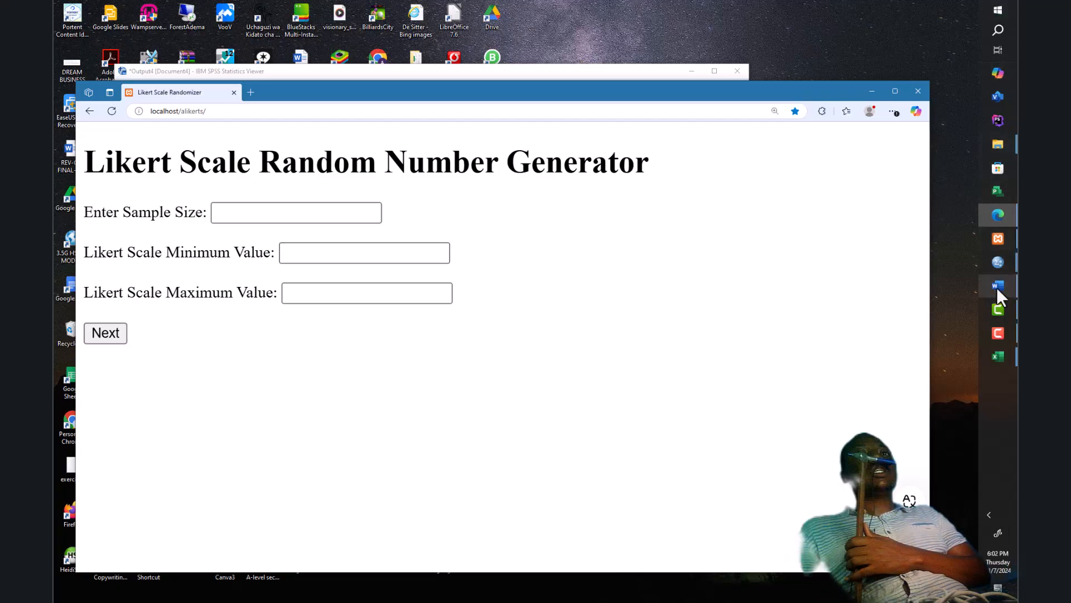
{"action": "left_click", "coordinate": [997, 286]}
{"action": "scroll", "coordinate": [851, 305], "scroll_direction": "down", "scroll_amount": 15}
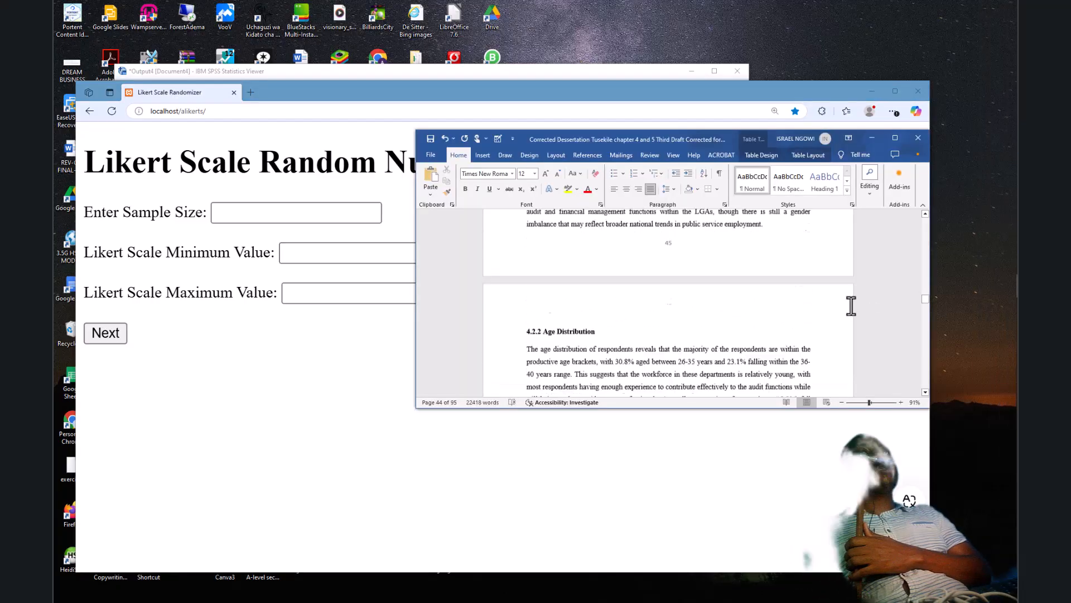
{"action": "scroll", "coordinate": [851, 305], "scroll_direction": "down", "scroll_amount": 20}
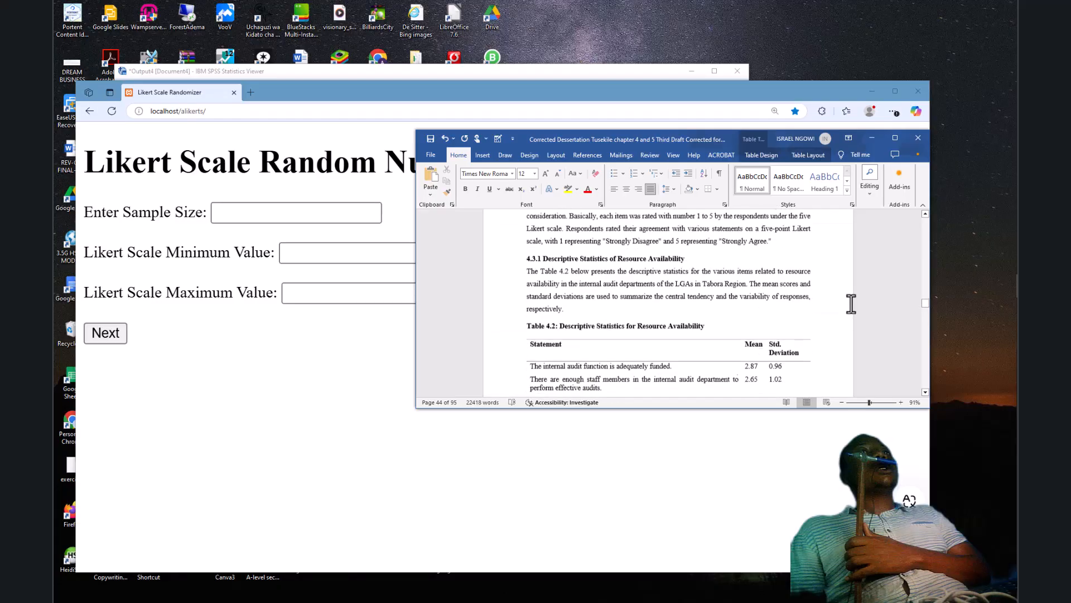
{"action": "scroll", "coordinate": [851, 305], "scroll_direction": "up", "scroll_amount": 5}
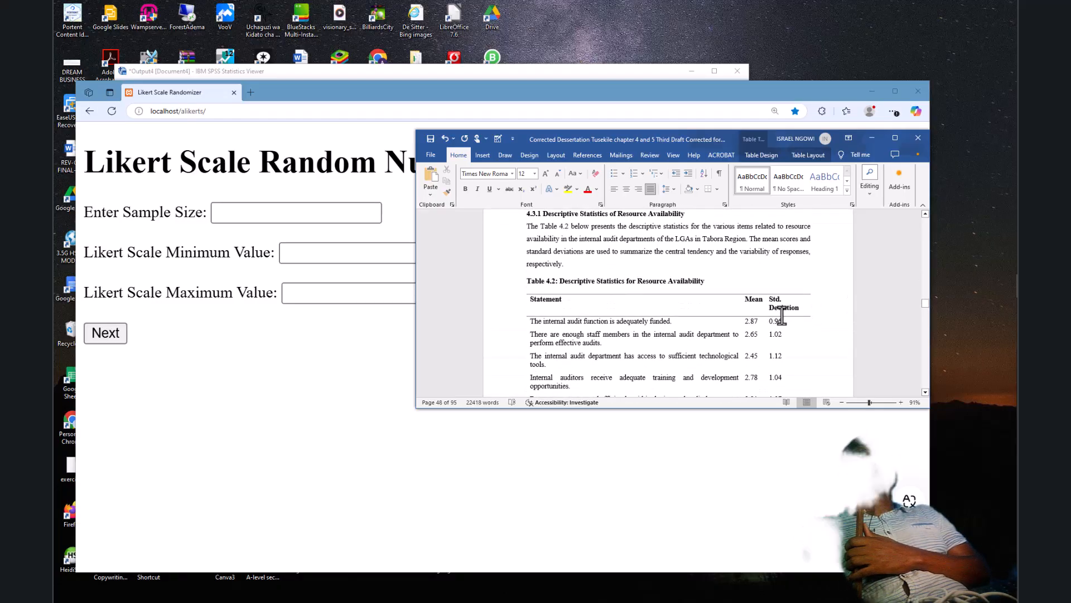
Step: Minimize the browser and review the Position in Organization and Duration Worked rows of the demographic table in Word
{"action": "left_click", "coordinate": [896, 91]}
{"action": "left_click", "coordinate": [958, 9]}
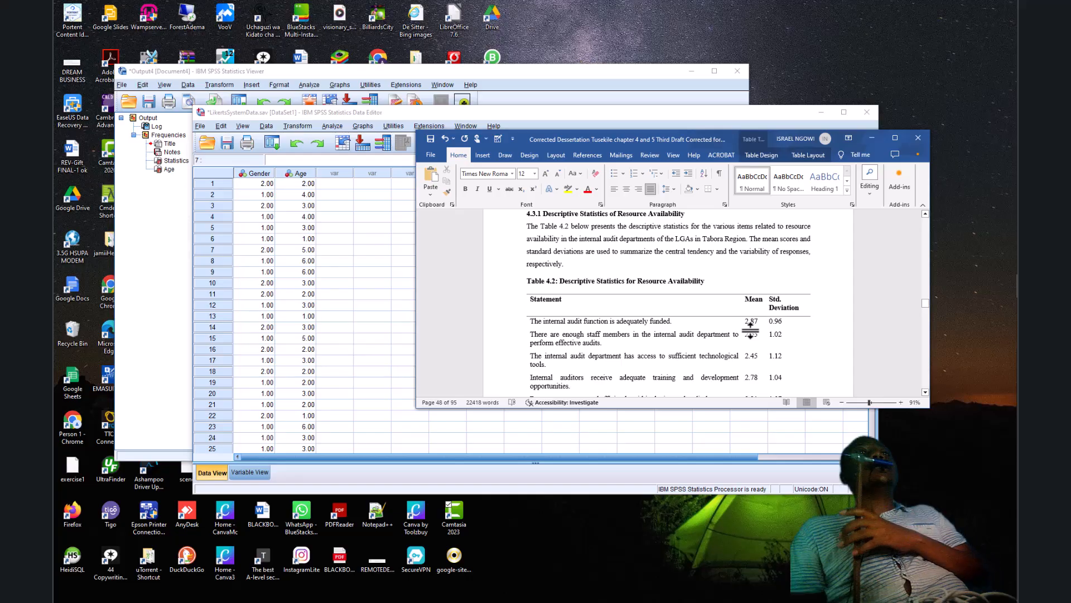
{"action": "scroll", "coordinate": [751, 329], "scroll_direction": "down", "scroll_amount": 3}
{"action": "scroll", "coordinate": [750, 331], "scroll_direction": "up", "scroll_amount": 15}
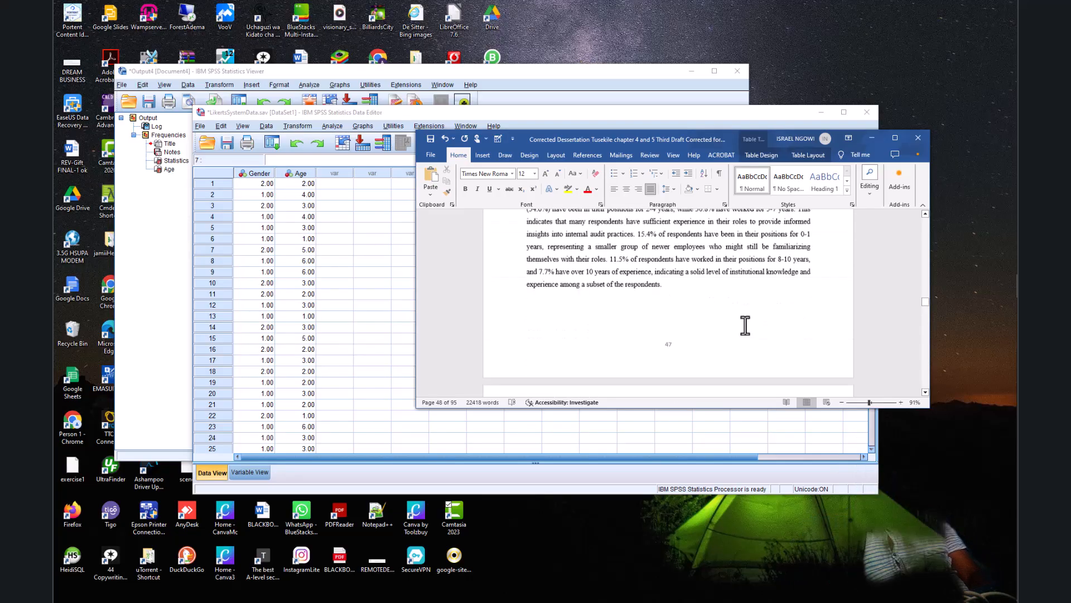
{"action": "scroll", "coordinate": [745, 326], "scroll_direction": "up", "scroll_amount": 15}
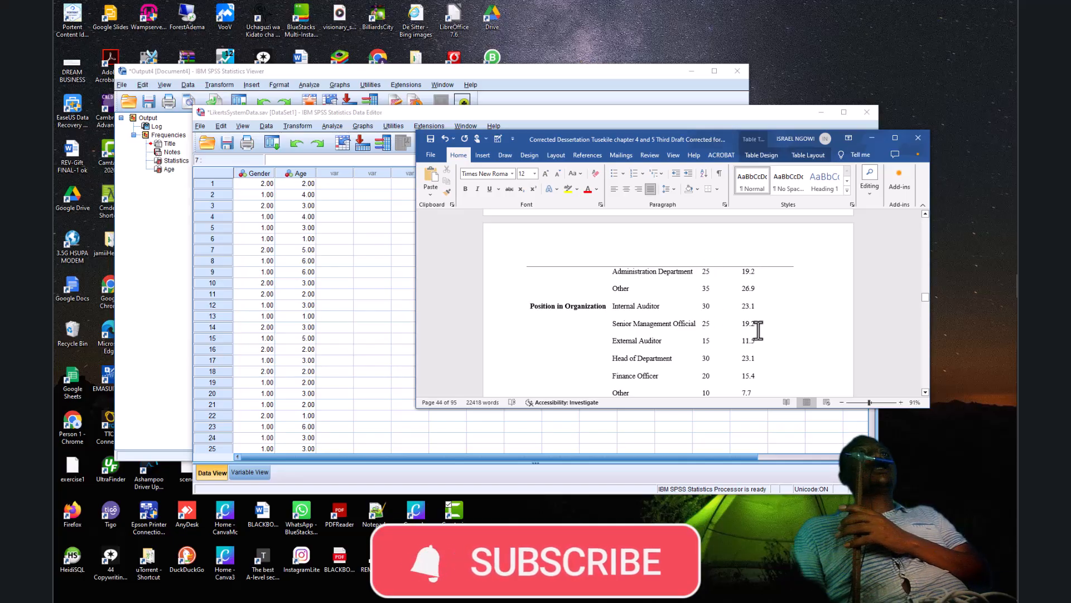
{"action": "scroll", "coordinate": [725, 312], "scroll_direction": "down", "scroll_amount": 5}
{"action": "scroll", "coordinate": [718, 279], "scroll_direction": "up", "scroll_amount": 2}
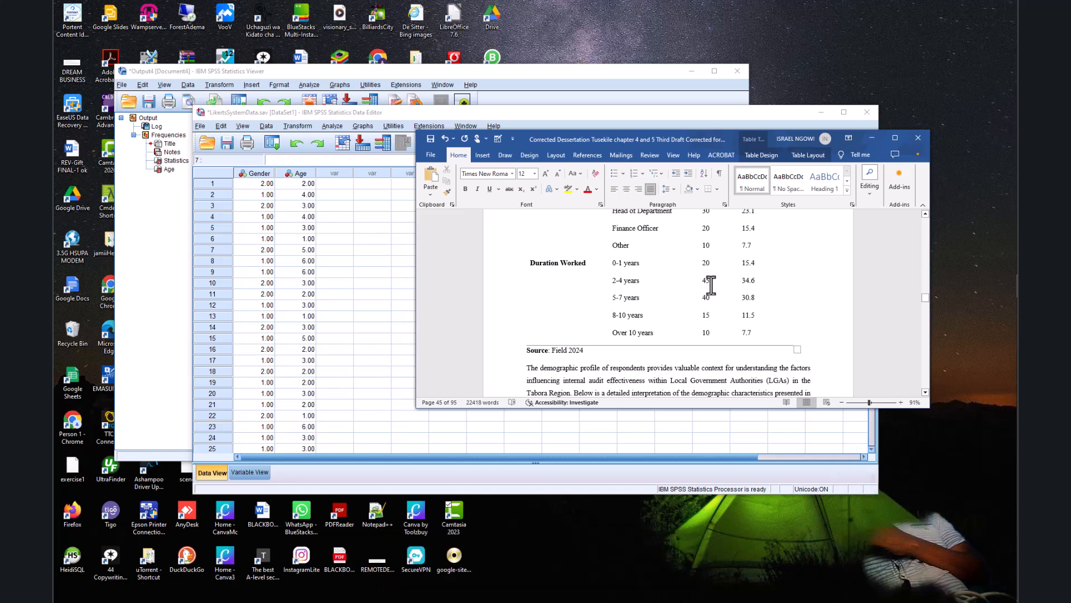
Step: Read on through section 4.3 and examine the means and standard deviations in Table 4.2, Descriptive Statistics for Resource Availability
{"action": "scroll", "coordinate": [753, 296], "scroll_direction": "down", "scroll_amount": 10}
{"action": "scroll", "coordinate": [753, 299], "scroll_direction": "down", "scroll_amount": 20}
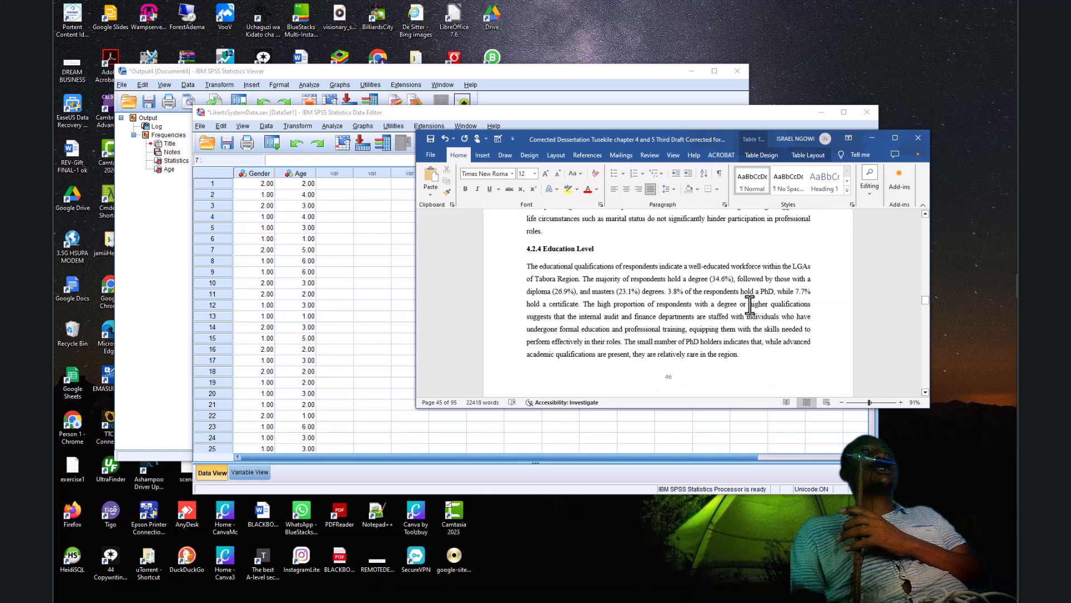
{"action": "scroll", "coordinate": [751, 305], "scroll_direction": "down", "scroll_amount": 20}
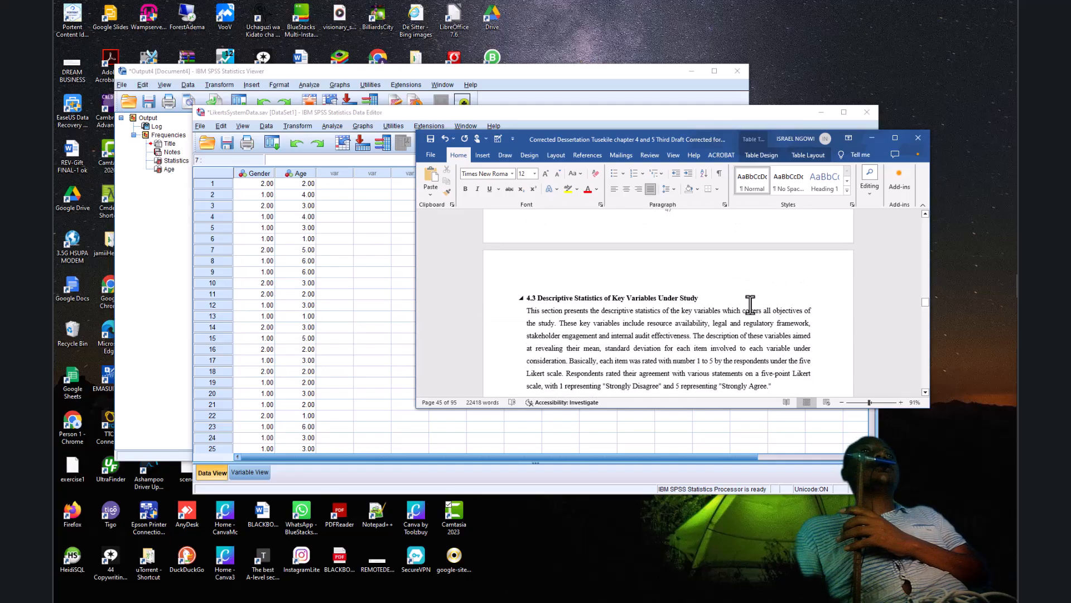
{"action": "scroll", "coordinate": [751, 305], "scroll_direction": "up", "scroll_amount": 3}
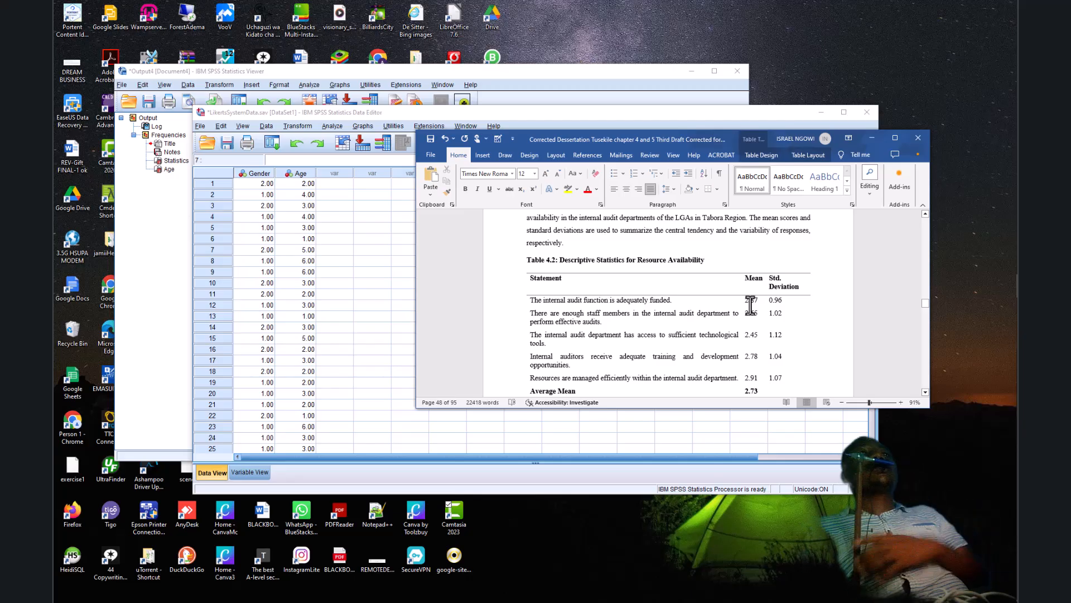
{"action": "left_click", "coordinate": [616, 262]}
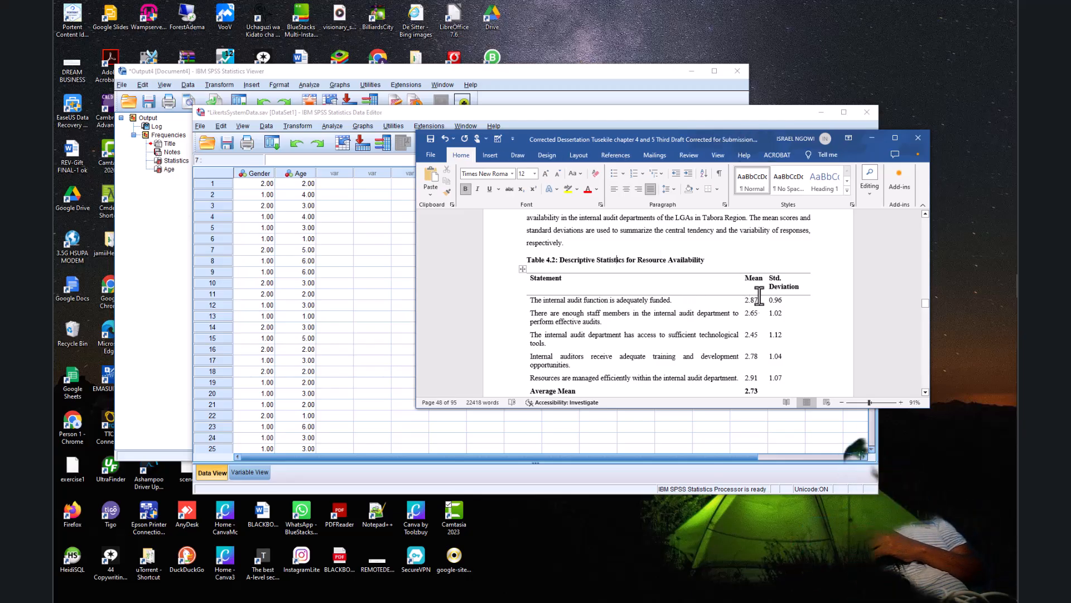
{"action": "scroll", "coordinate": [750, 375], "scroll_direction": "down", "scroll_amount": 2}
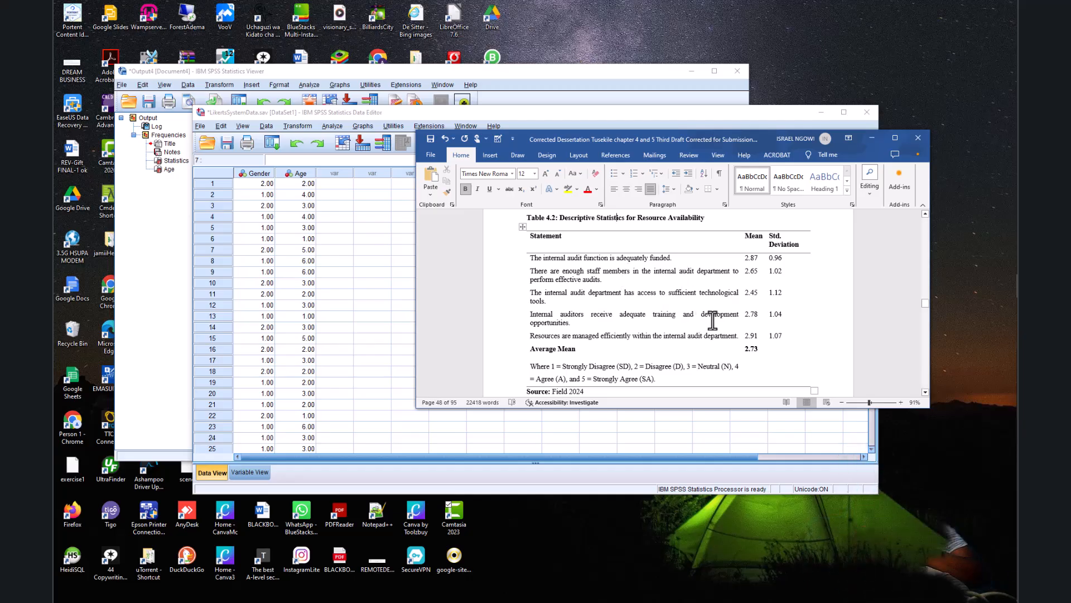
Step: Switch to the Likert generator and try to proceed with sample size, minimum and maximum values left blank, dismissing the alert
{"action": "mouse_move", "coordinate": [1000, 214]}
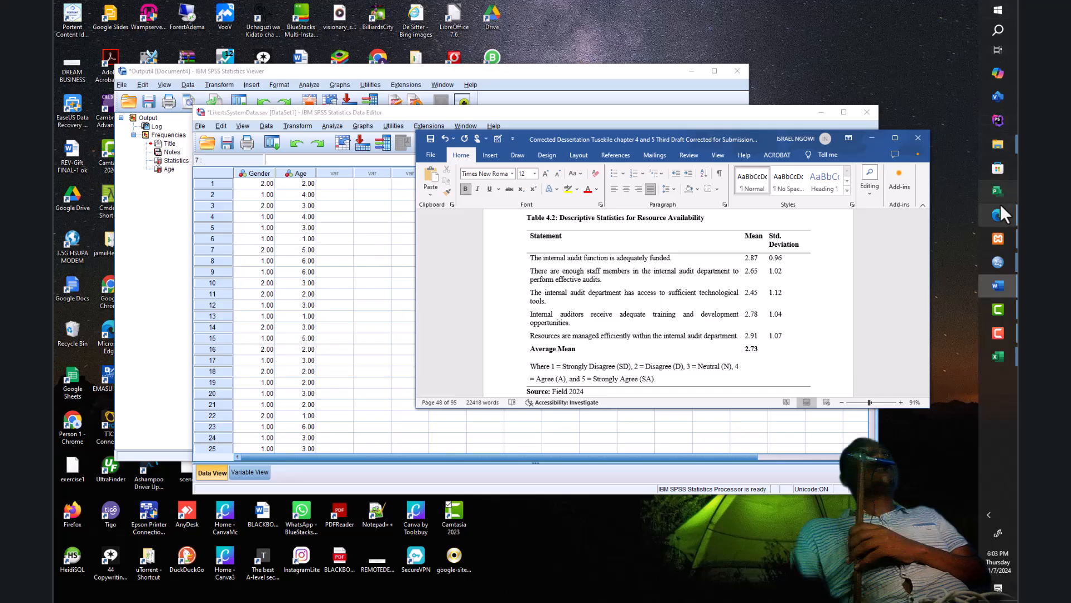
{"action": "left_click", "coordinate": [904, 232]}
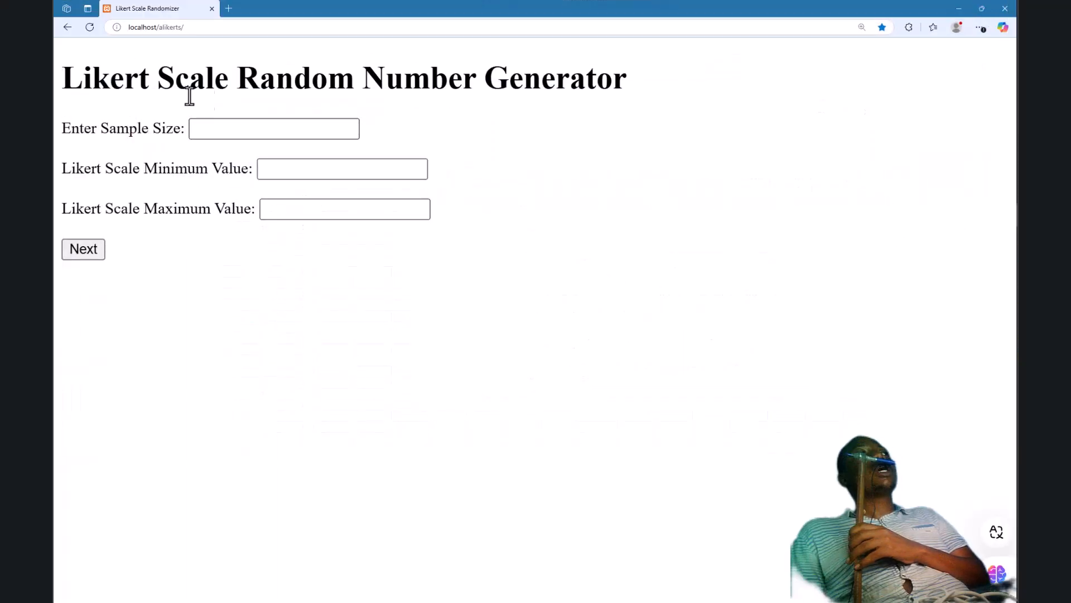
{"action": "left_click", "coordinate": [243, 135]}
{"action": "left_click", "coordinate": [281, 176]}
{"action": "left_click", "coordinate": [283, 208]}
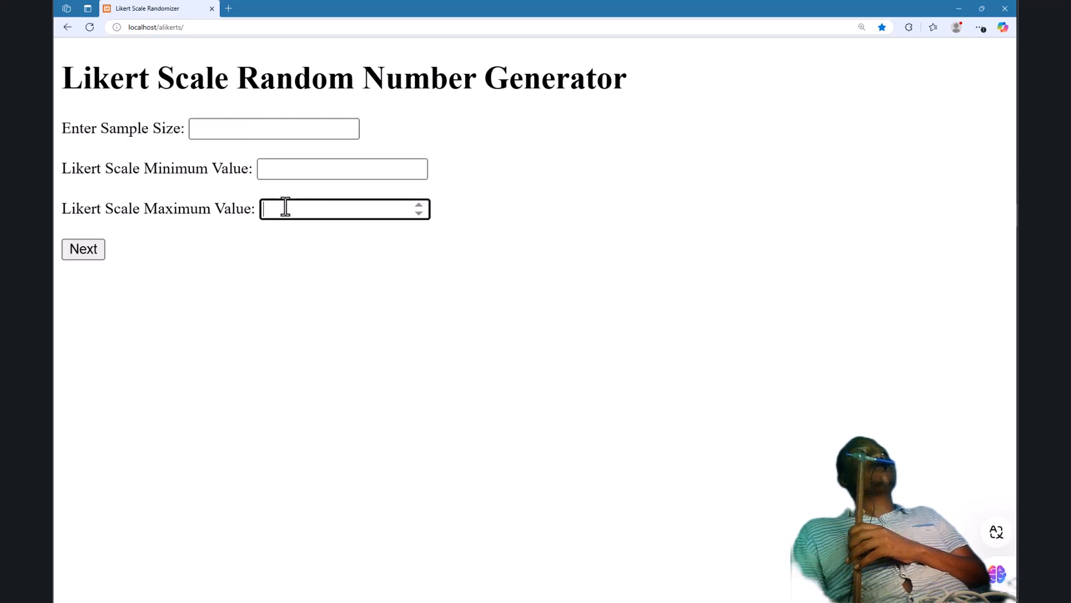
{"action": "left_click", "coordinate": [93, 248]}
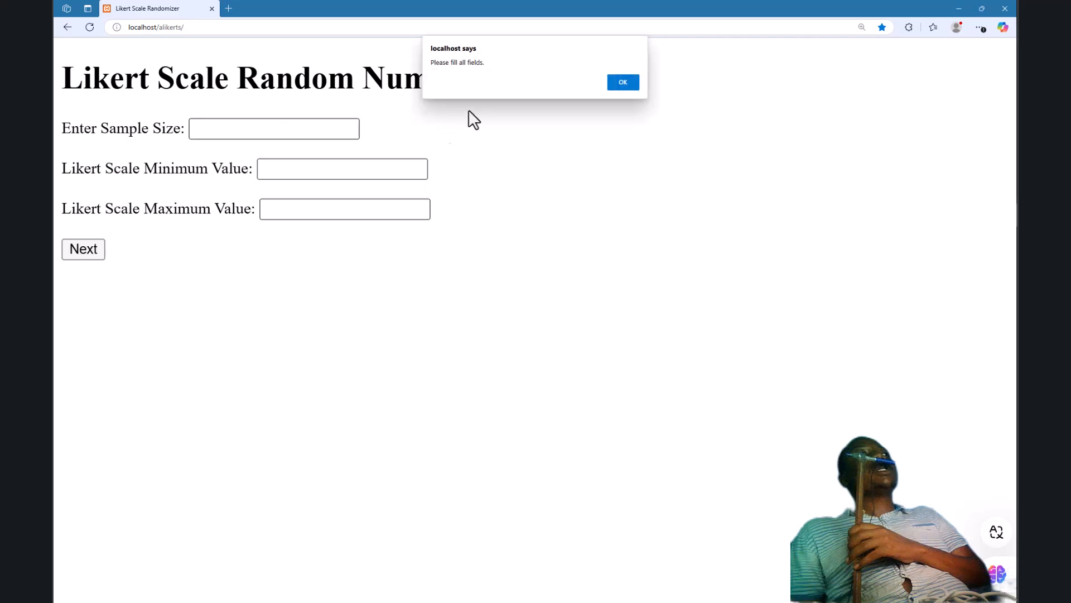
{"action": "left_click", "coordinate": [634, 86]}
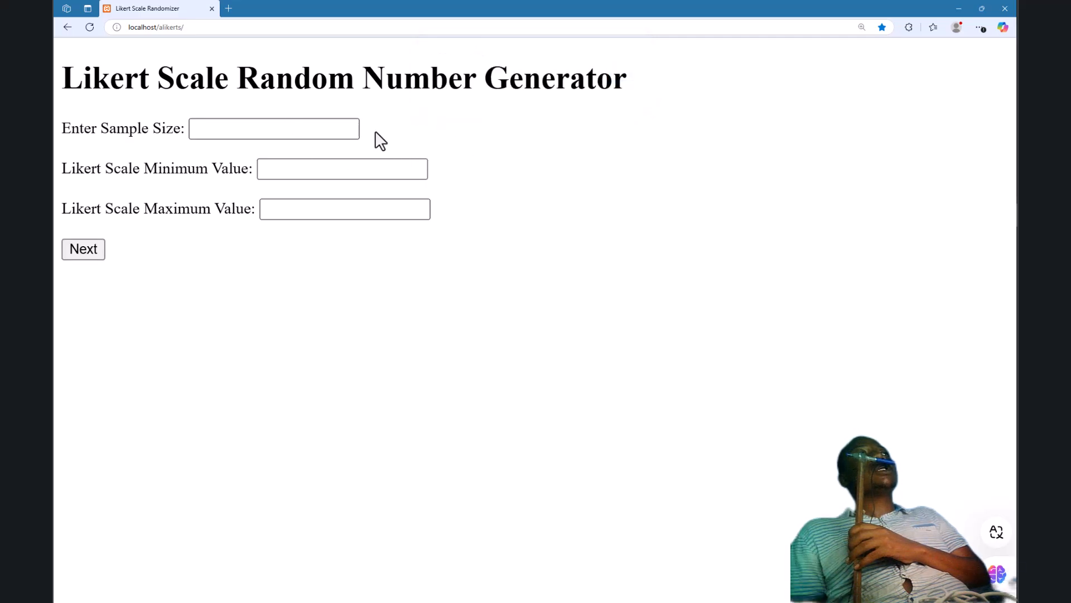
Step: Bring the Word document over the generator form, recheck Table 4.2, and continue to Table 4.3 on Legal and Regulatory Framework
{"action": "mouse_move", "coordinate": [1015, 451]}
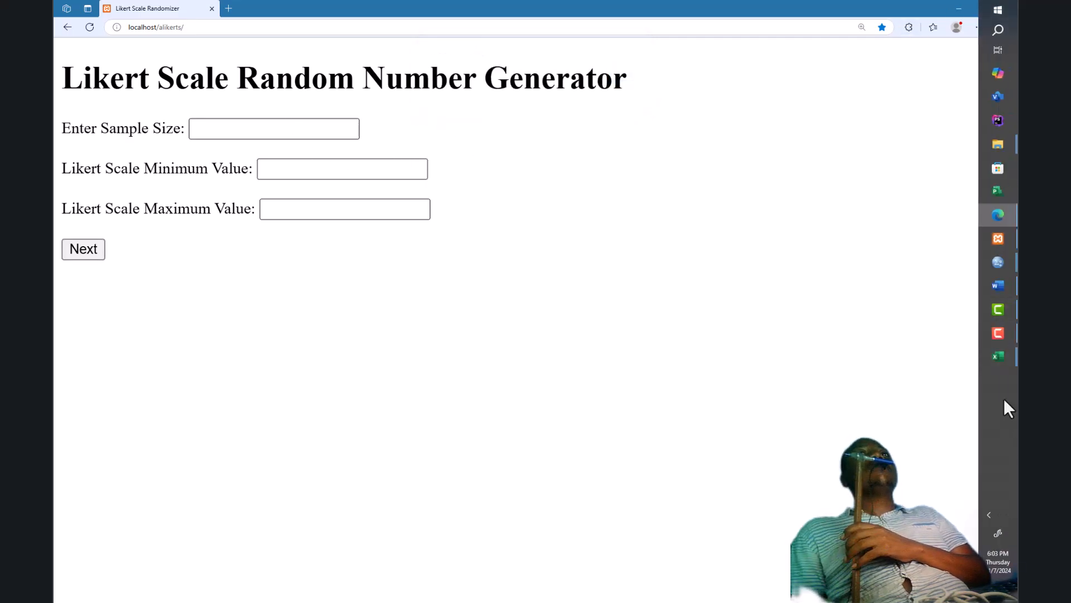
{"action": "left_click", "coordinate": [1005, 283]}
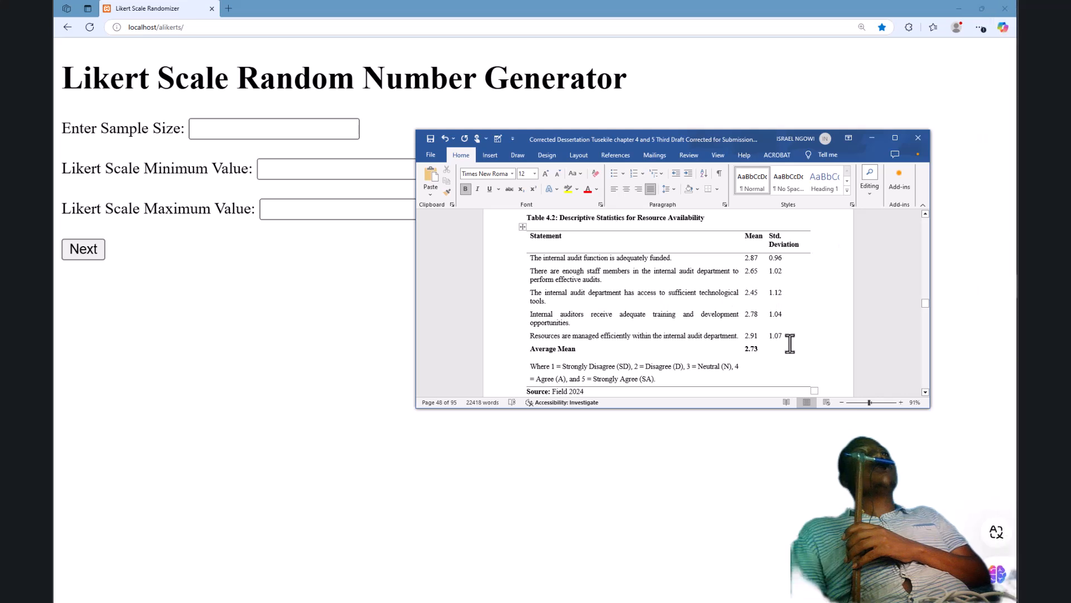
{"action": "scroll", "coordinate": [778, 337], "scroll_direction": "down", "scroll_amount": 2}
{"action": "scroll", "coordinate": [778, 338], "scroll_direction": "up", "scroll_amount": 4}
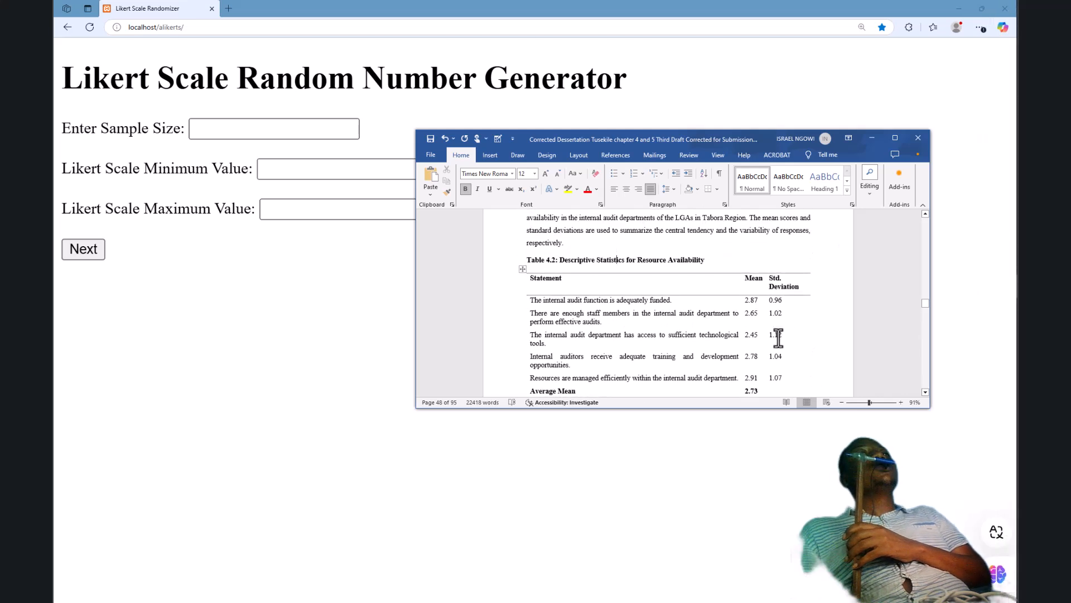
{"action": "scroll", "coordinate": [778, 337], "scroll_direction": "down", "scroll_amount": 10}
{"action": "scroll", "coordinate": [779, 337], "scroll_direction": "down", "scroll_amount": 15}
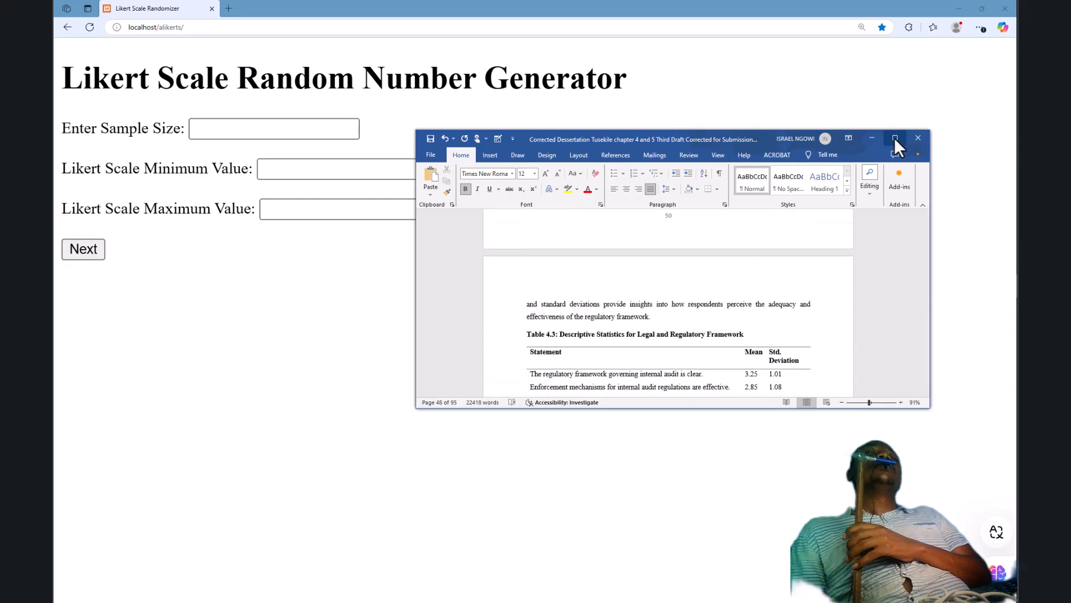
Step: Maximize the Word window and examine Table 4.3's item means and standard deviations along with the findings discussed below it
{"action": "left_click", "coordinate": [894, 139]}
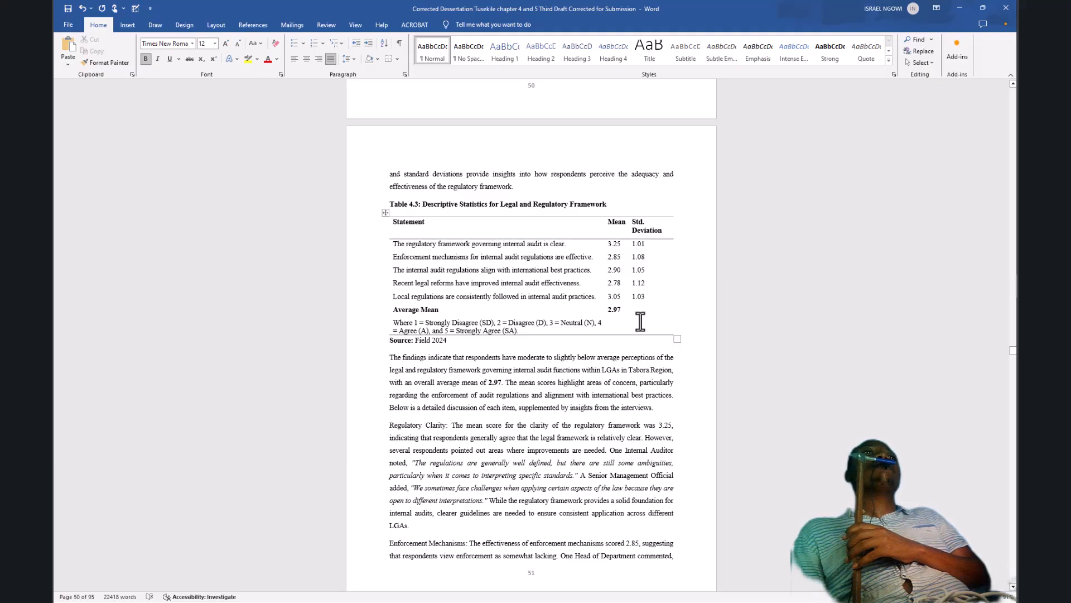
{"action": "scroll", "coordinate": [640, 322], "scroll_direction": "up", "scroll_amount": 10}
{"action": "scroll", "coordinate": [641, 322], "scroll_direction": "down", "scroll_amount": 8}
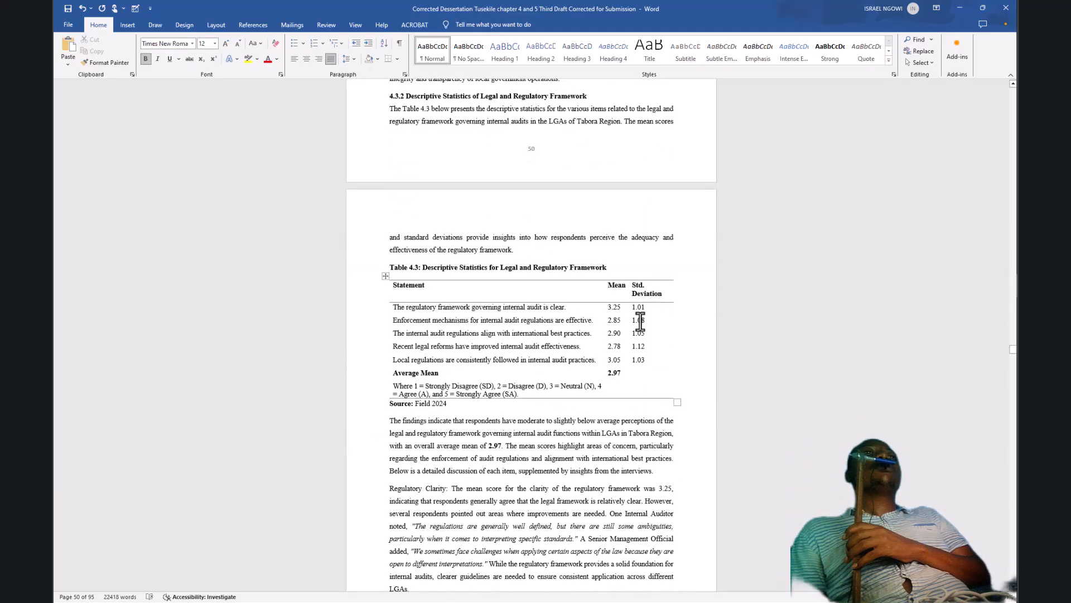
{"action": "scroll", "coordinate": [641, 321], "scroll_direction": "down", "scroll_amount": 4}
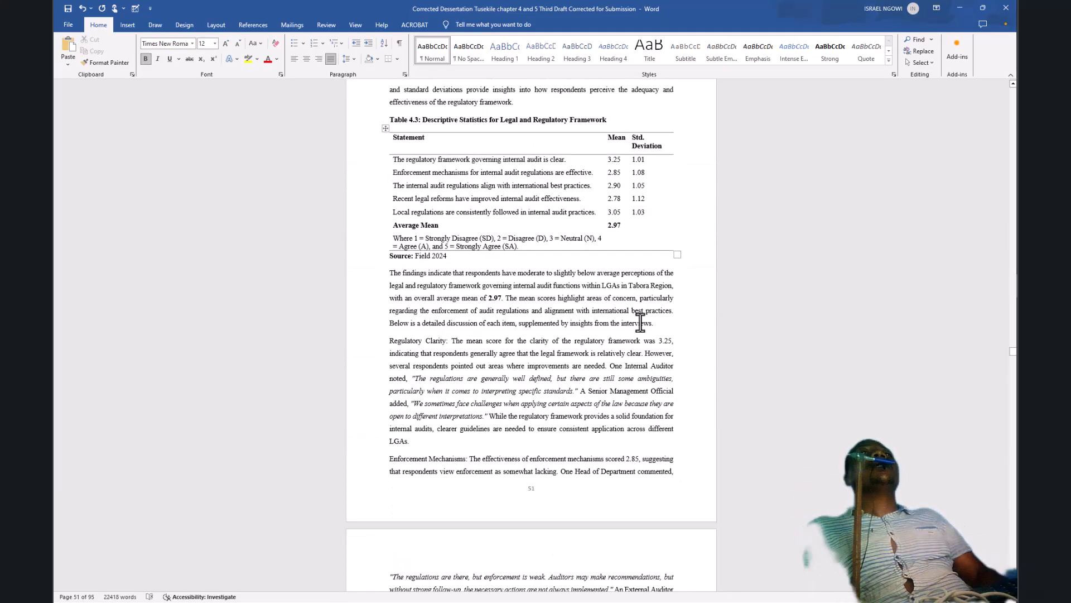
{"action": "scroll", "coordinate": [641, 321], "scroll_direction": "down", "scroll_amount": 3}
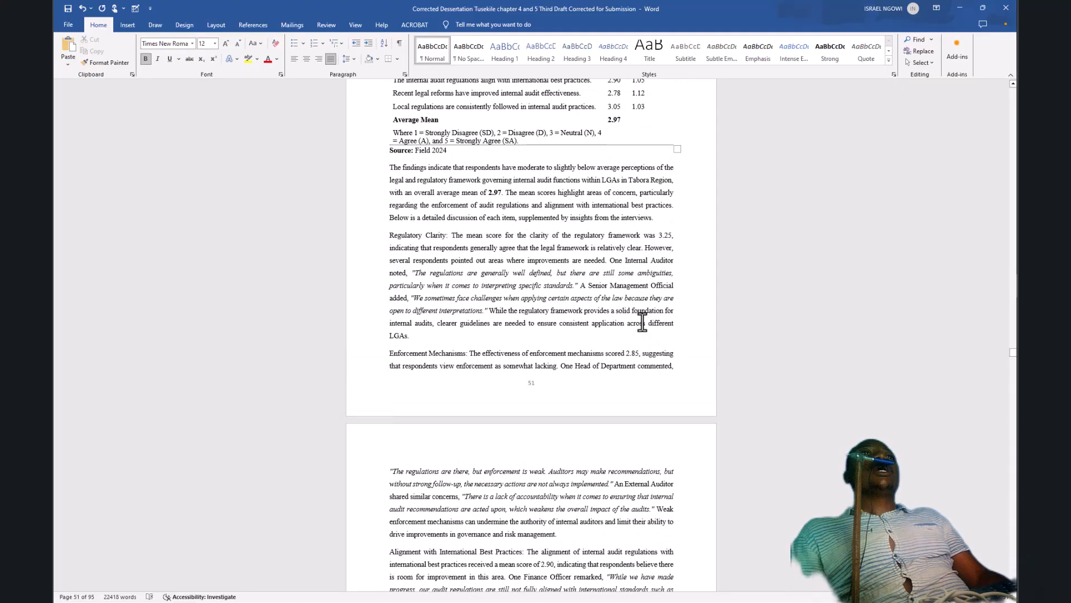
{"action": "scroll", "coordinate": [642, 321], "scroll_direction": "up", "scroll_amount": 4}
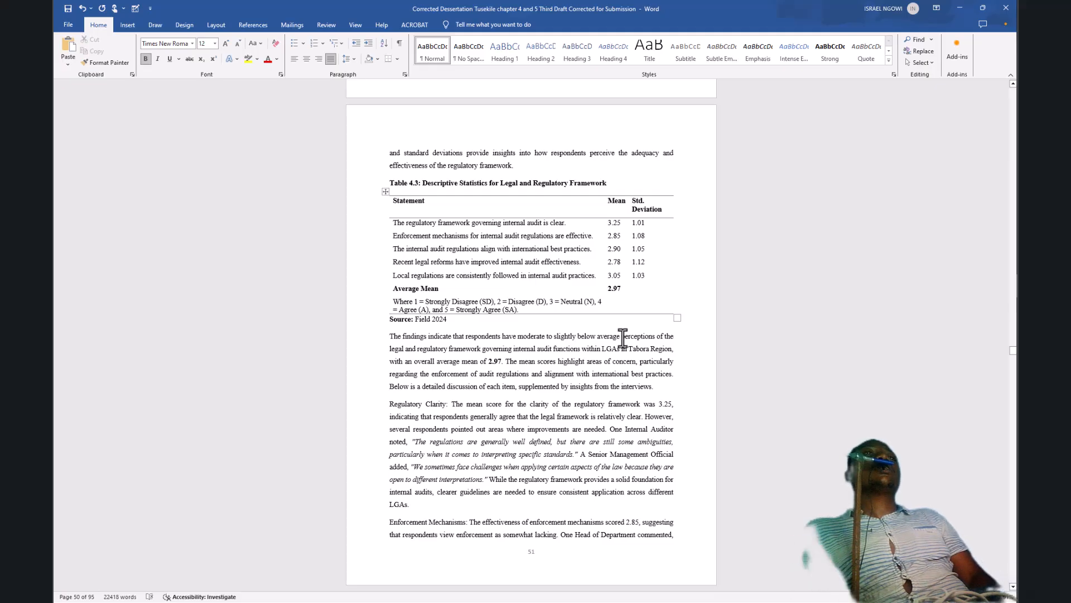
{"action": "scroll", "coordinate": [600, 360], "scroll_direction": "up", "scroll_amount": 3}
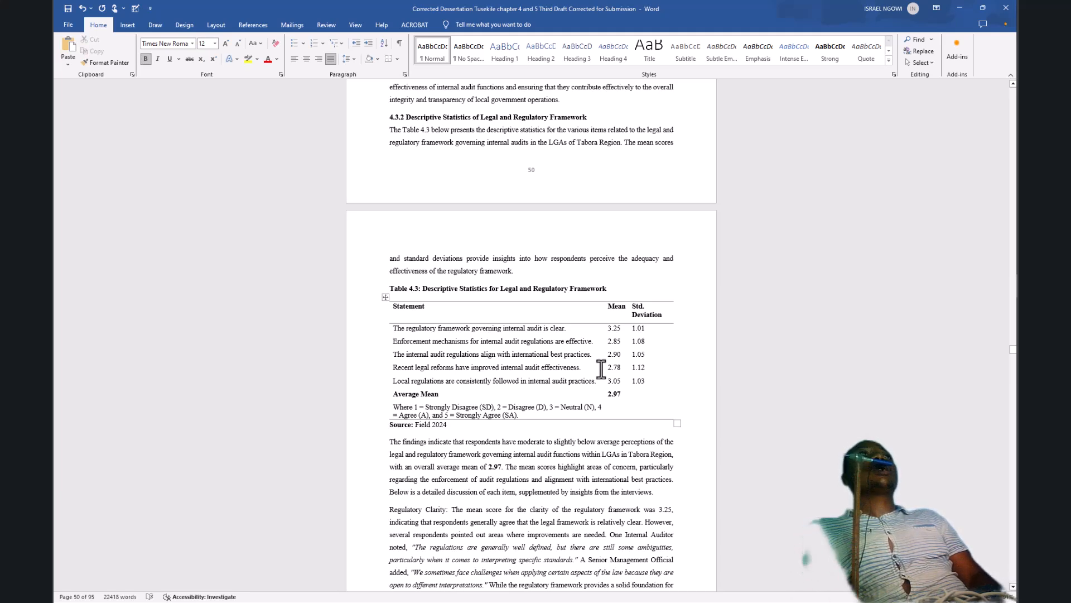
Step: Bring the SPSS data editor over the Likert generator form and open the dissertation in a smaller Word window on top
{"action": "mouse_move", "coordinate": [1004, 263]}
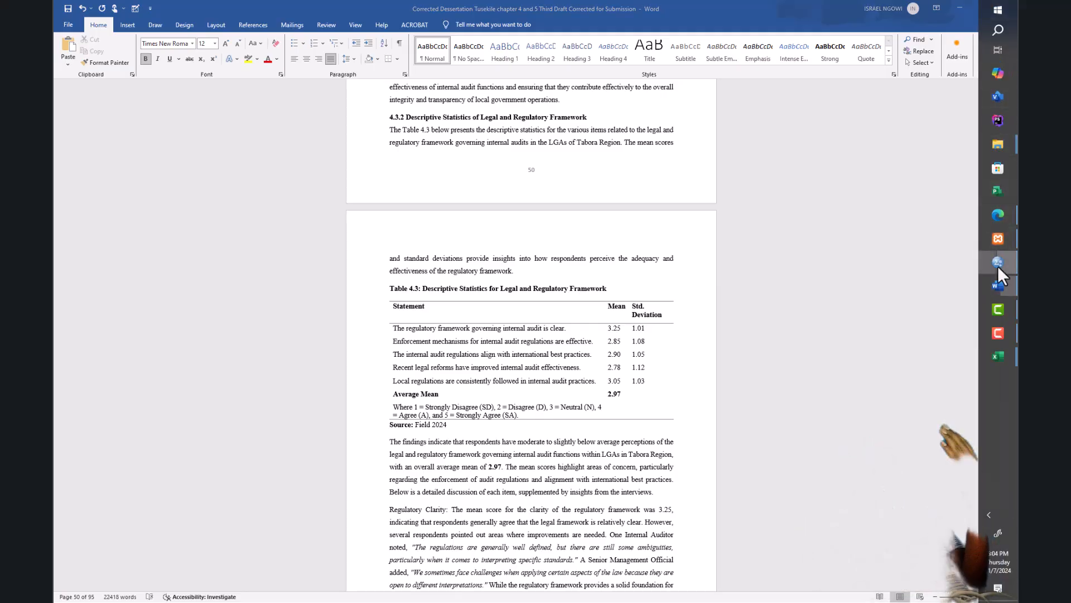
{"action": "left_click", "coordinate": [905, 240]}
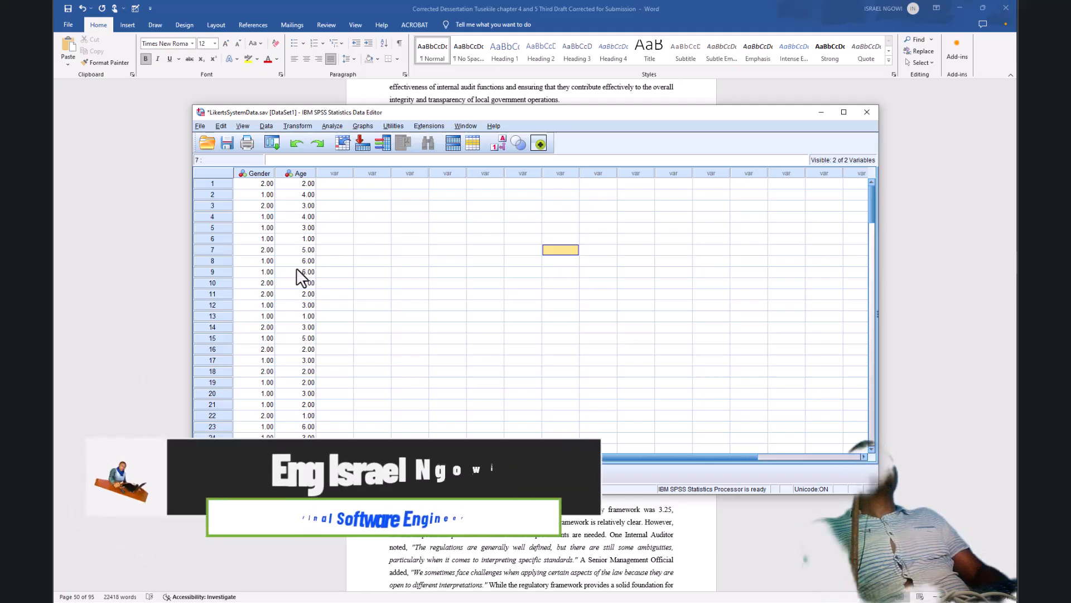
{"action": "mouse_move", "coordinate": [1004, 190]}
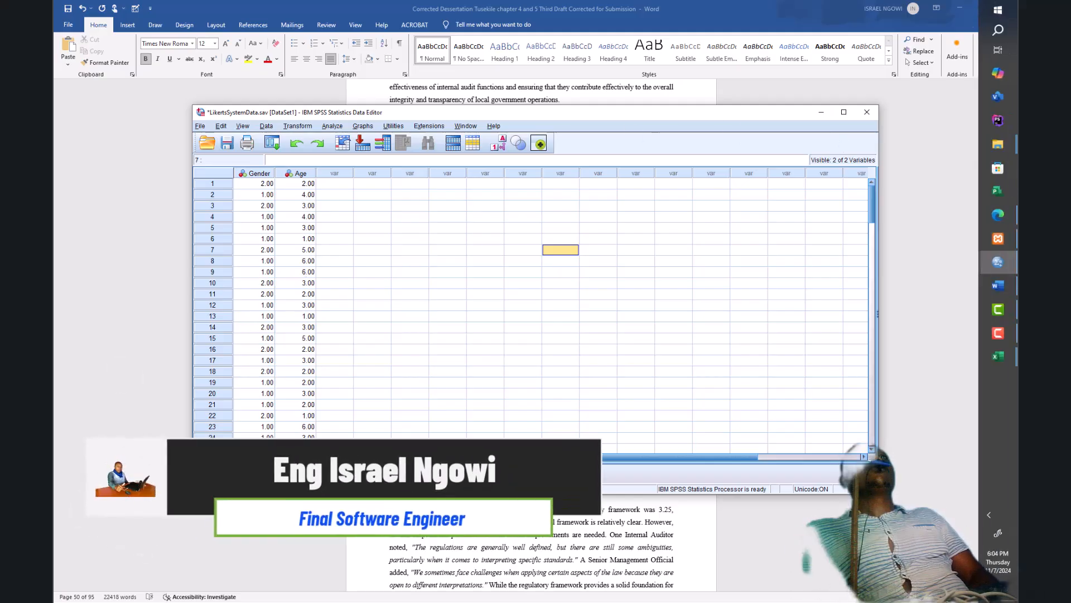
{"action": "left_click", "coordinate": [997, 214]}
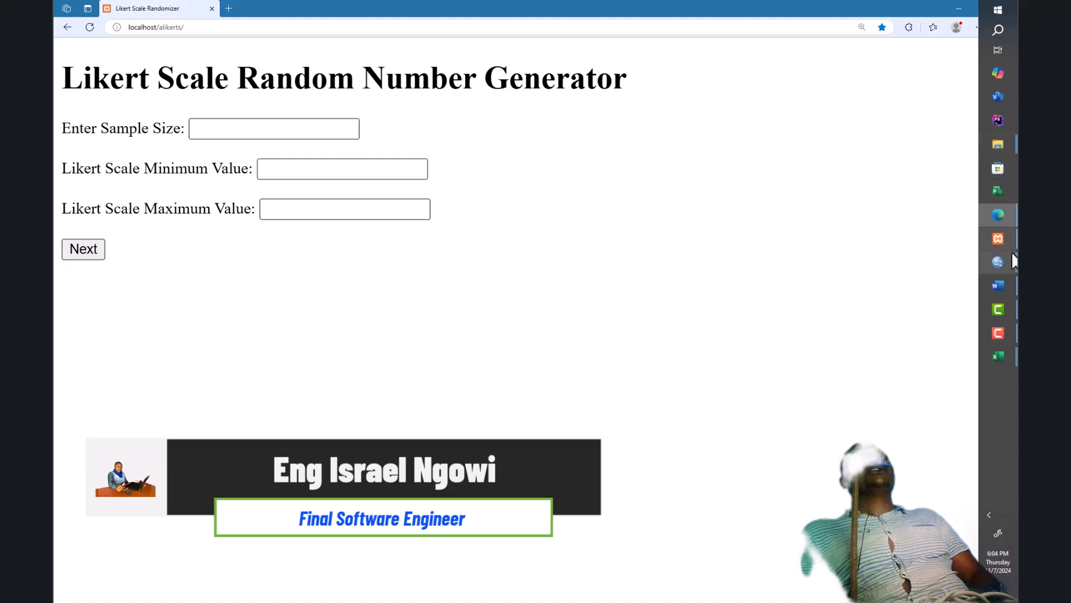
{"action": "mouse_move", "coordinate": [1008, 260]}
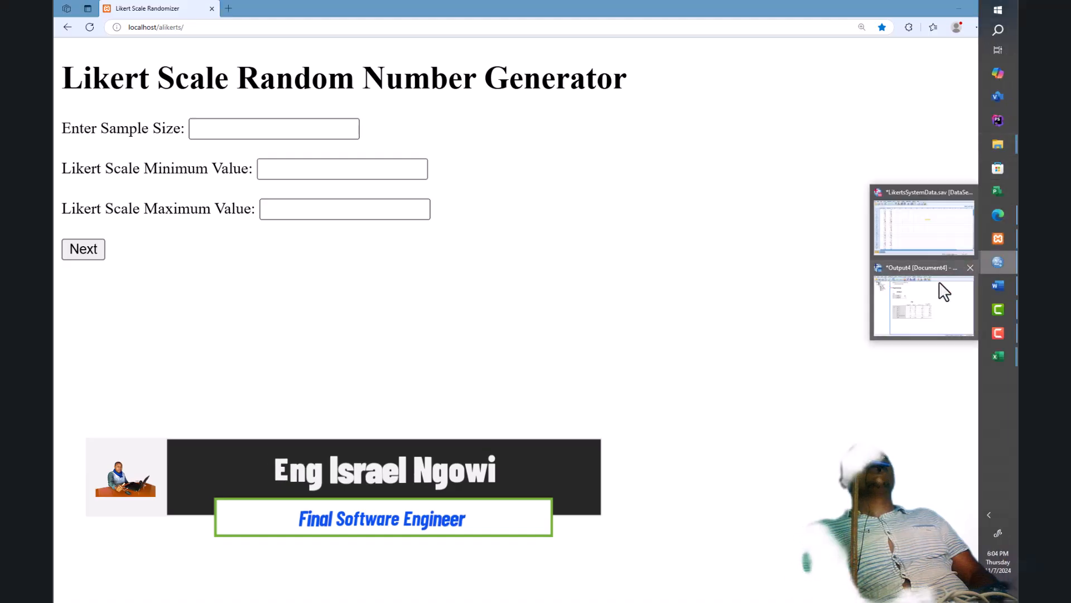
{"action": "left_click", "coordinate": [909, 241]}
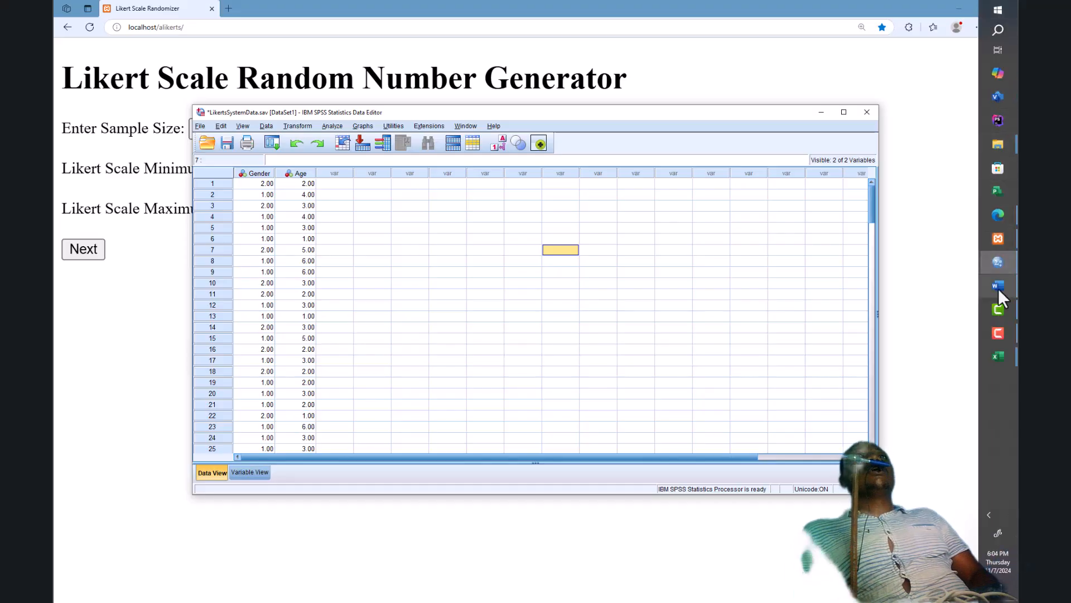
{"action": "left_click", "coordinate": [999, 286]}
{"action": "left_click", "coordinate": [939, 3]}
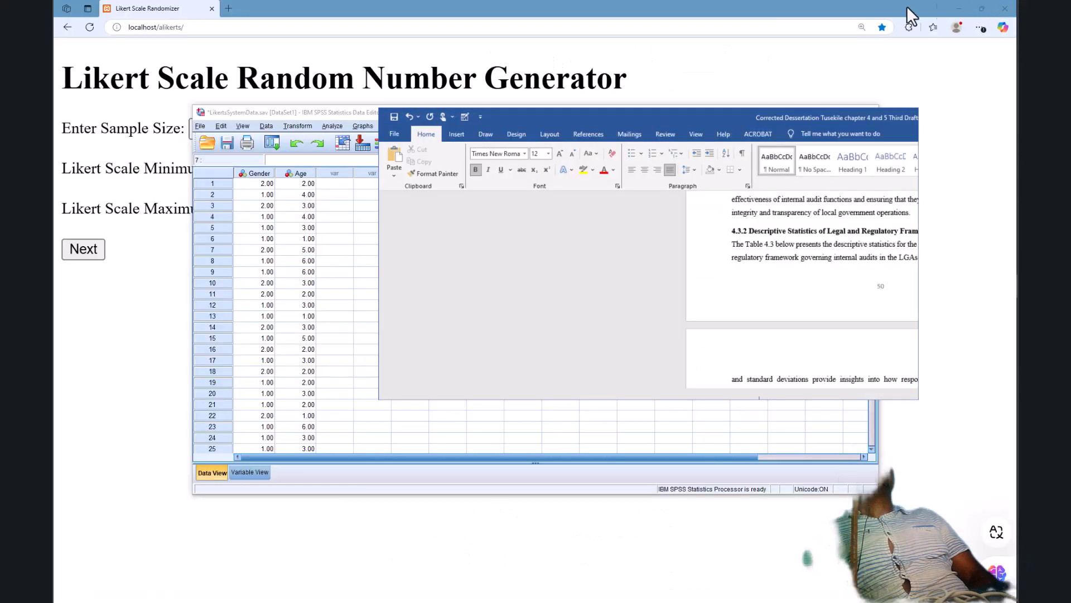
Step: Look through the dissertation's demographic sections and Table 4.2 on Resource Availability, including the discussion of its item means
{"action": "scroll", "coordinate": [764, 285], "scroll_direction": "up", "scroll_amount": 10}
{"action": "scroll", "coordinate": [758, 279], "scroll_direction": "down", "scroll_amount": 10}
{"action": "scroll", "coordinate": [747, 277], "scroll_direction": "up", "scroll_amount": 10}
{"action": "scroll", "coordinate": [747, 277], "scroll_direction": "down", "scroll_amount": 10}
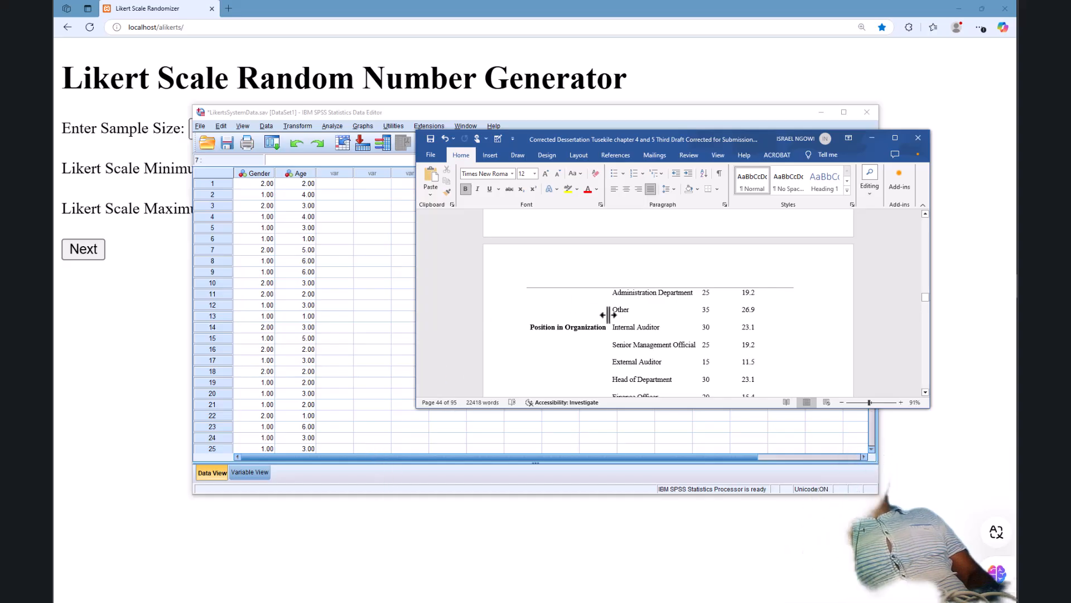
{"action": "scroll", "coordinate": [690, 337], "scroll_direction": "down", "scroll_amount": 3}
{"action": "scroll", "coordinate": [691, 337], "scroll_direction": "down", "scroll_amount": 15}
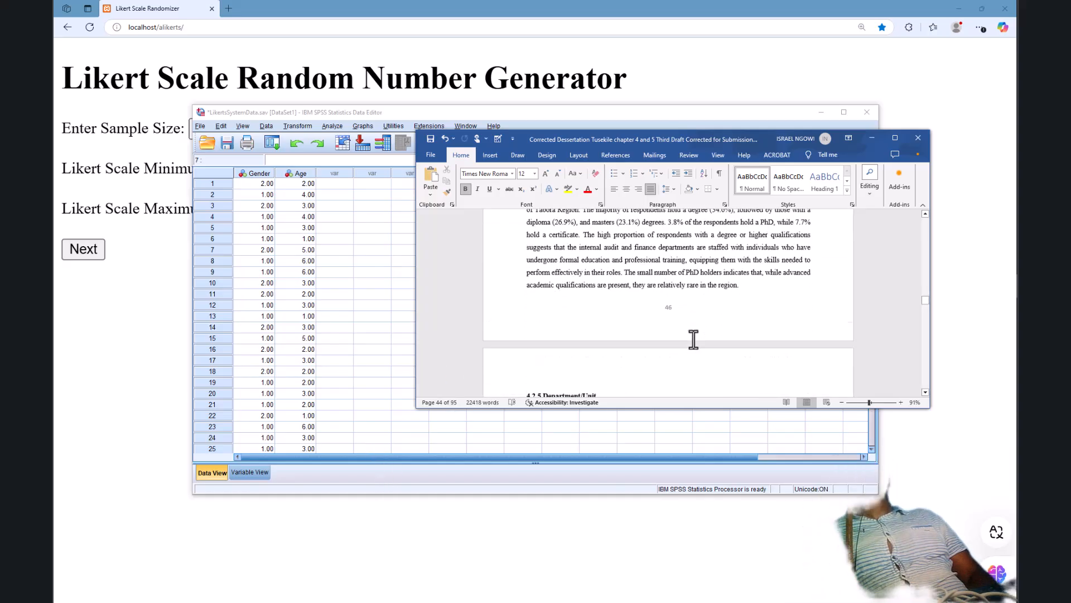
{"action": "scroll", "coordinate": [694, 342], "scroll_direction": "down", "scroll_amount": 15}
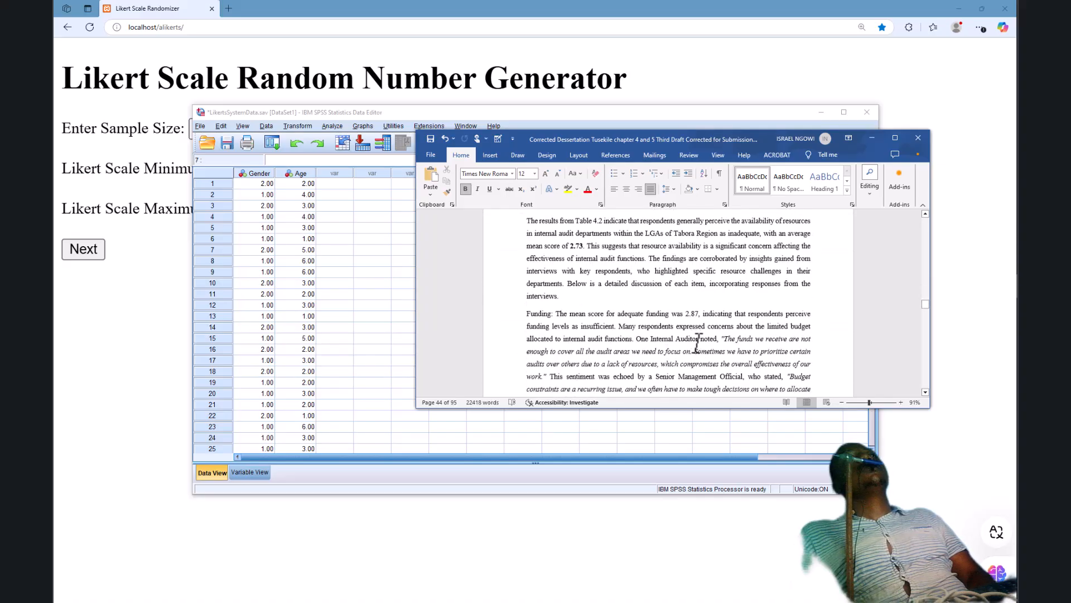
{"action": "scroll", "coordinate": [695, 342], "scroll_direction": "up", "scroll_amount": 15}
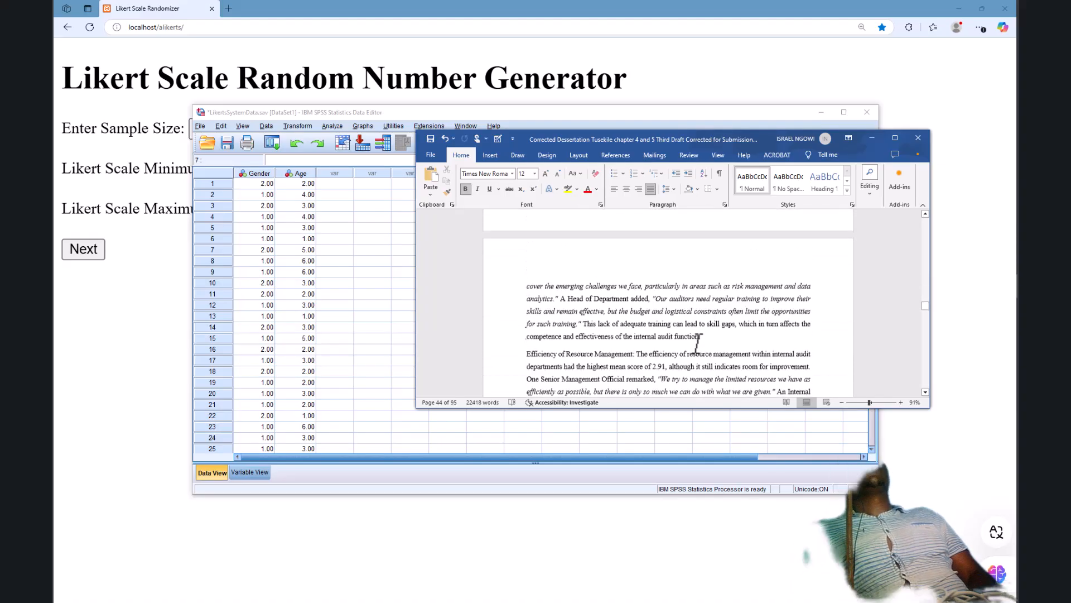
{"action": "scroll", "coordinate": [696, 344], "scroll_direction": "up", "scroll_amount": 10}
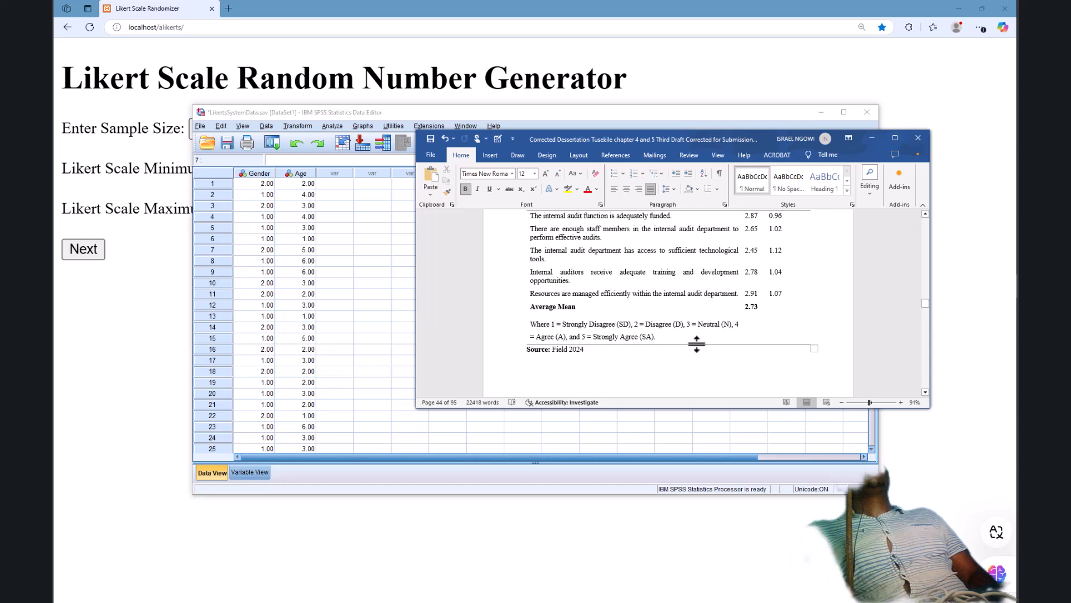
{"action": "scroll", "coordinate": [695, 344], "scroll_direction": "down", "scroll_amount": 5}
{"action": "scroll", "coordinate": [755, 273], "scroll_direction": "up", "scroll_amount": 10}
{"action": "scroll", "coordinate": [749, 286], "scroll_direction": "up", "scroll_amount": 10}
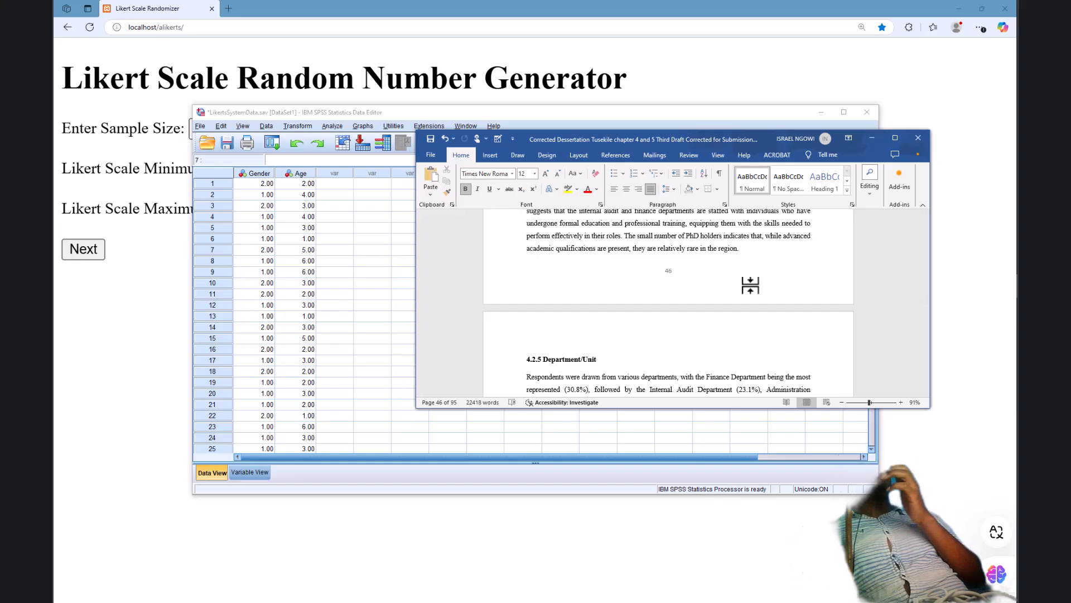
Step: Examine the frequencies and percentages in Table 4.1, from Gender and Age Bracket through Position in Organization and Duration Worked
{"action": "scroll", "coordinate": [667, 304], "scroll_direction": "up", "scroll_amount": 5}
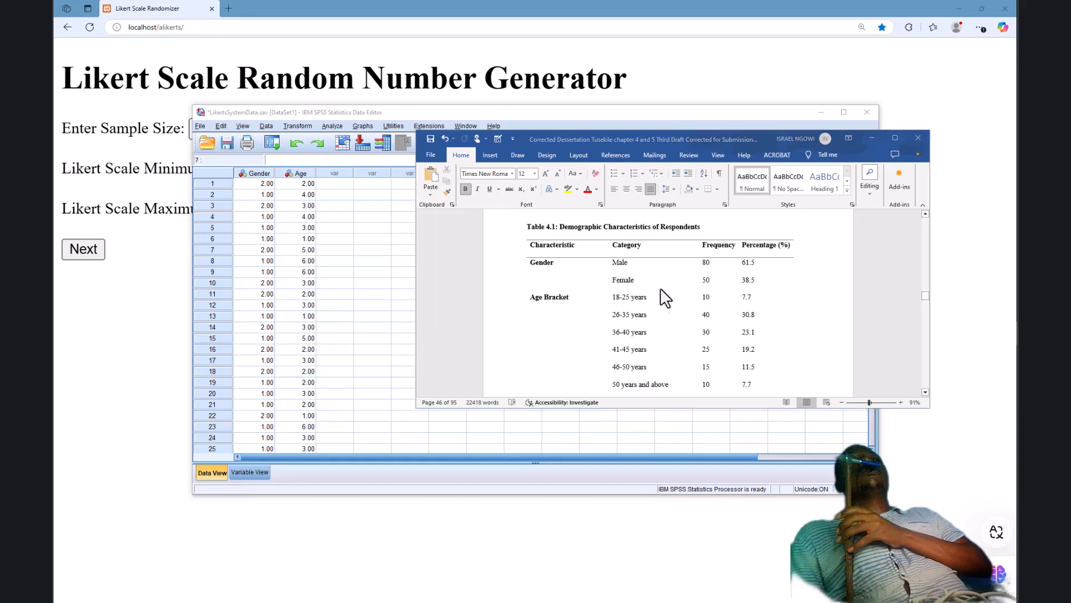
{"action": "scroll", "coordinate": [607, 304], "scroll_direction": "down", "scroll_amount": 3}
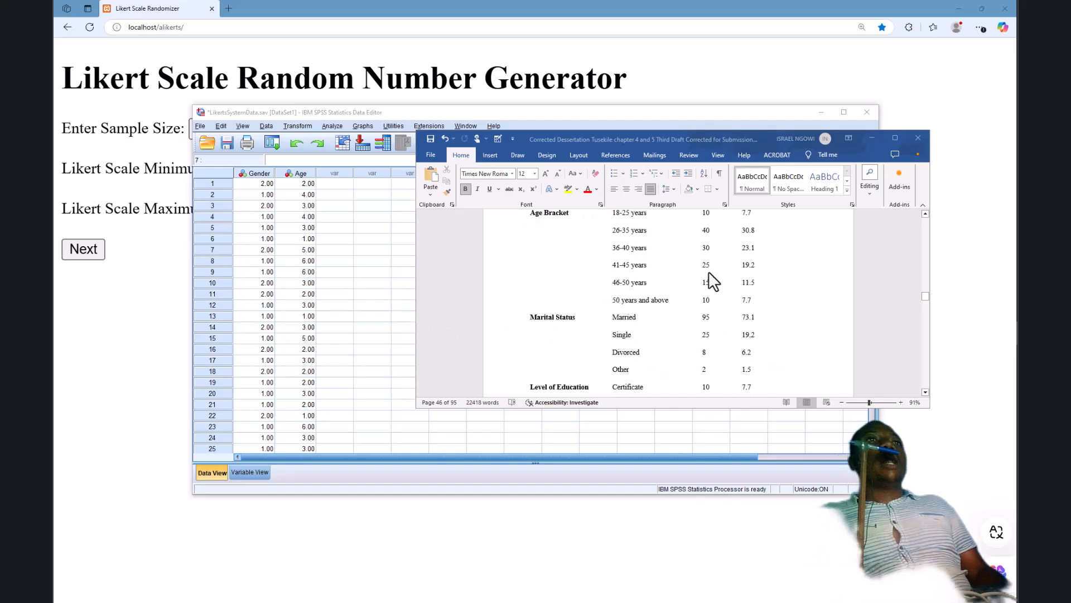
{"action": "scroll", "coordinate": [707, 274], "scroll_direction": "up", "scroll_amount": 2}
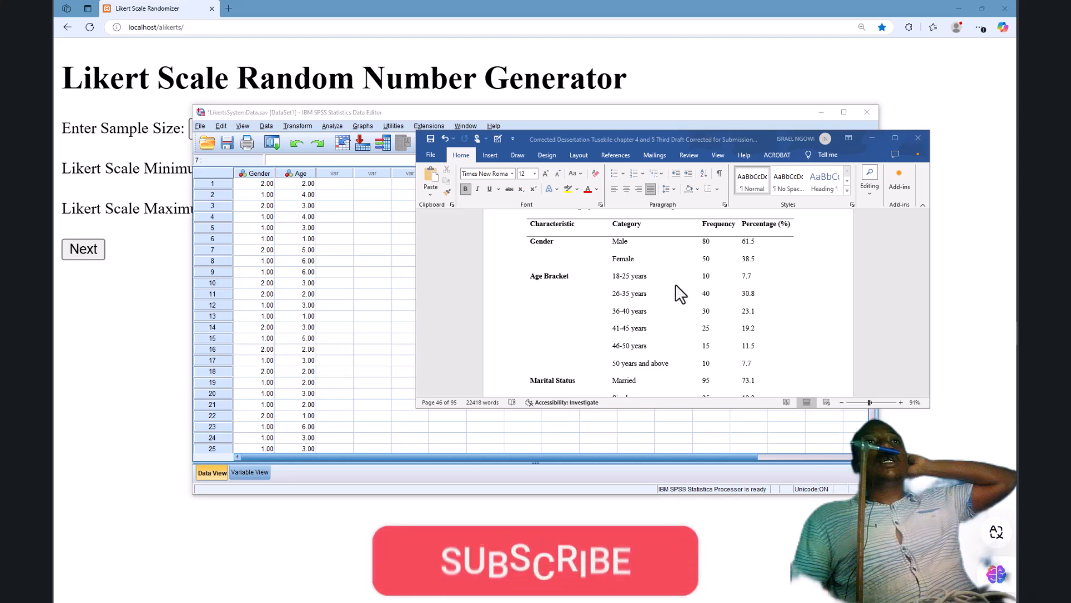
{"action": "scroll", "coordinate": [675, 329], "scroll_direction": "down", "scroll_amount": 3}
{"action": "scroll", "coordinate": [675, 330], "scroll_direction": "down", "scroll_amount": 6}
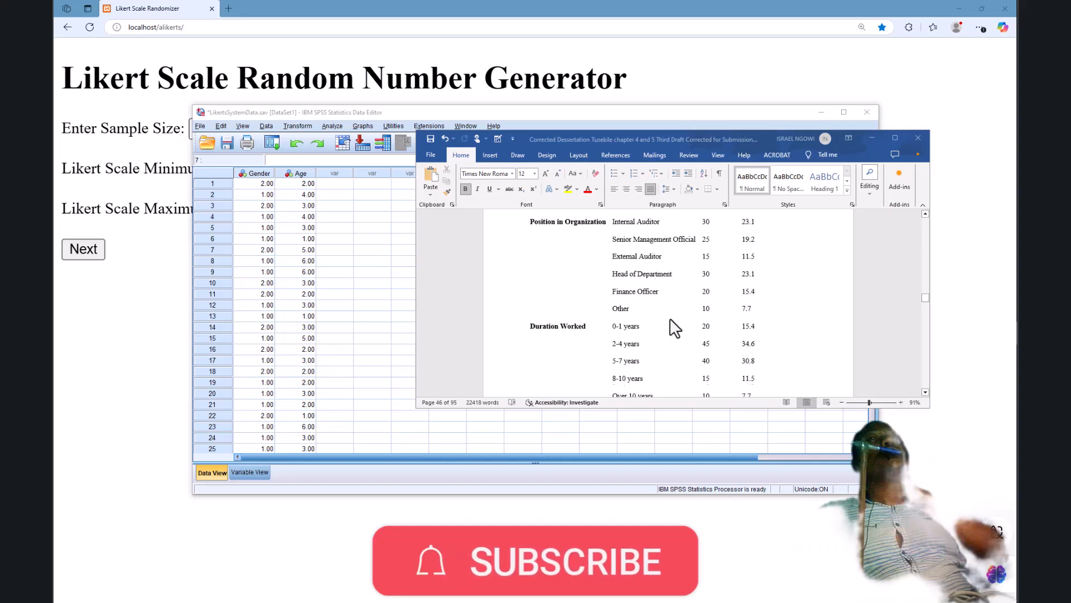
{"action": "scroll", "coordinate": [671, 321], "scroll_direction": "down", "scroll_amount": 4}
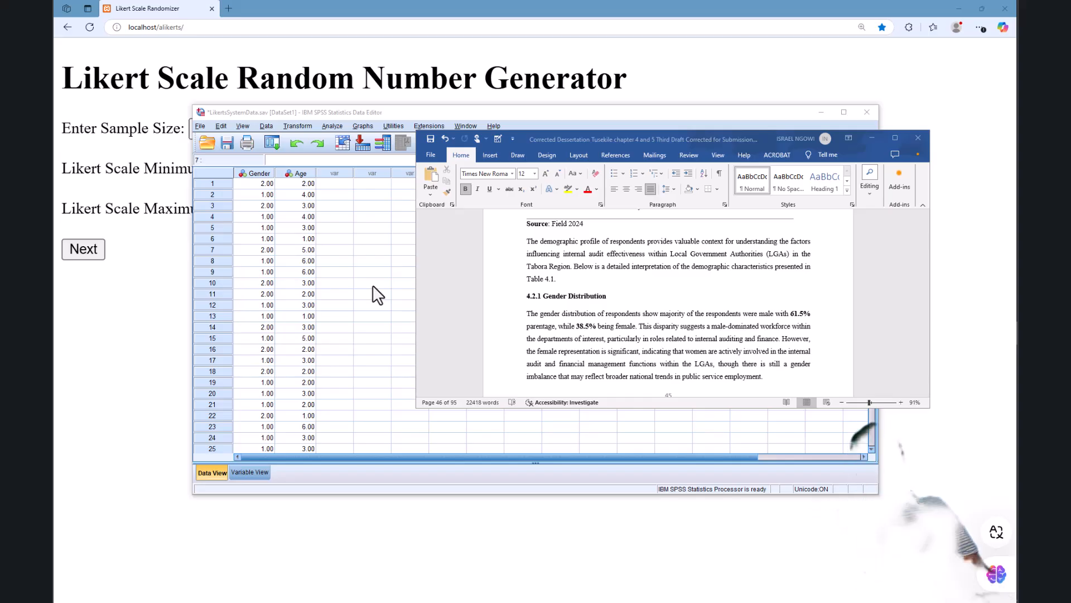
{"action": "scroll", "coordinate": [707, 260], "scroll_direction": "up", "scroll_amount": 5}
{"action": "scroll", "coordinate": [706, 260], "scroll_direction": "up", "scroll_amount": 5}
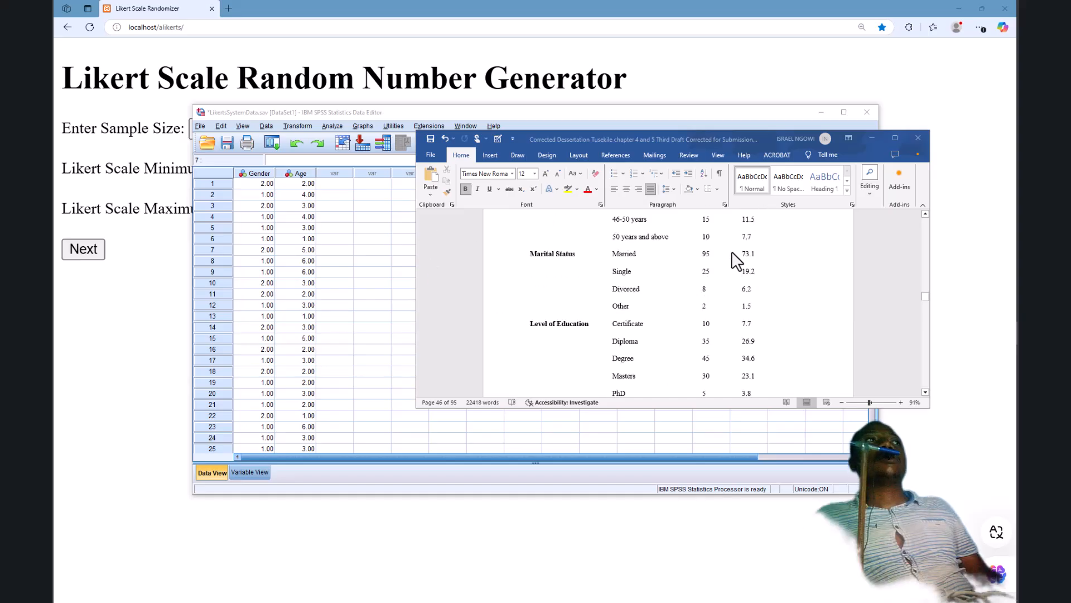
{"action": "scroll", "coordinate": [734, 257], "scroll_direction": "up", "scroll_amount": 3}
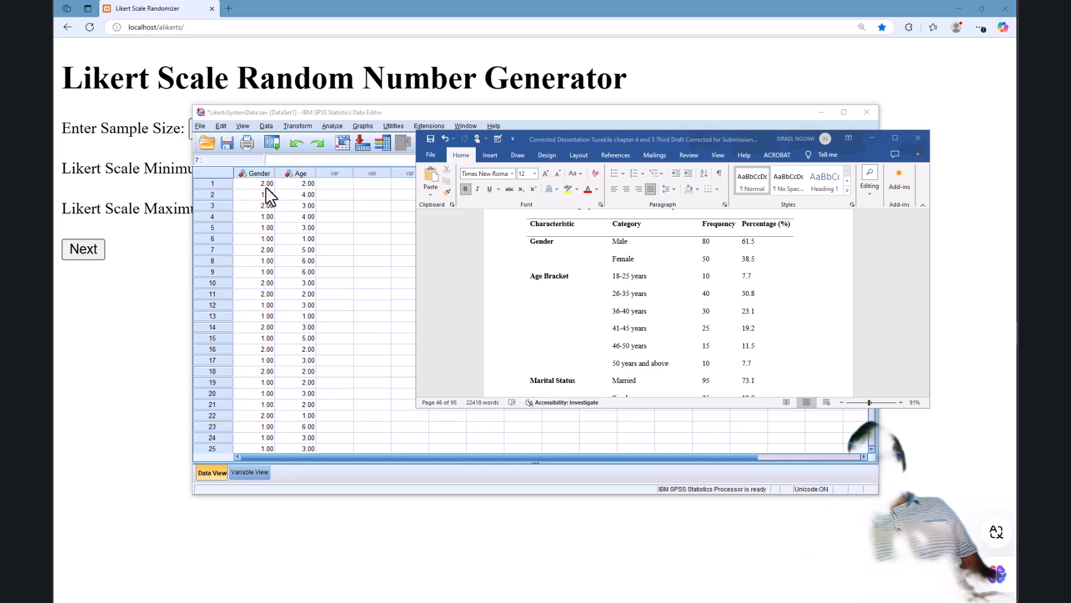
Step: Inspect the empty variable columns next to Age in the first data row of the SPSS dataset
{"action": "left_click", "coordinate": [307, 184]}
{"action": "left_click", "coordinate": [337, 184]}
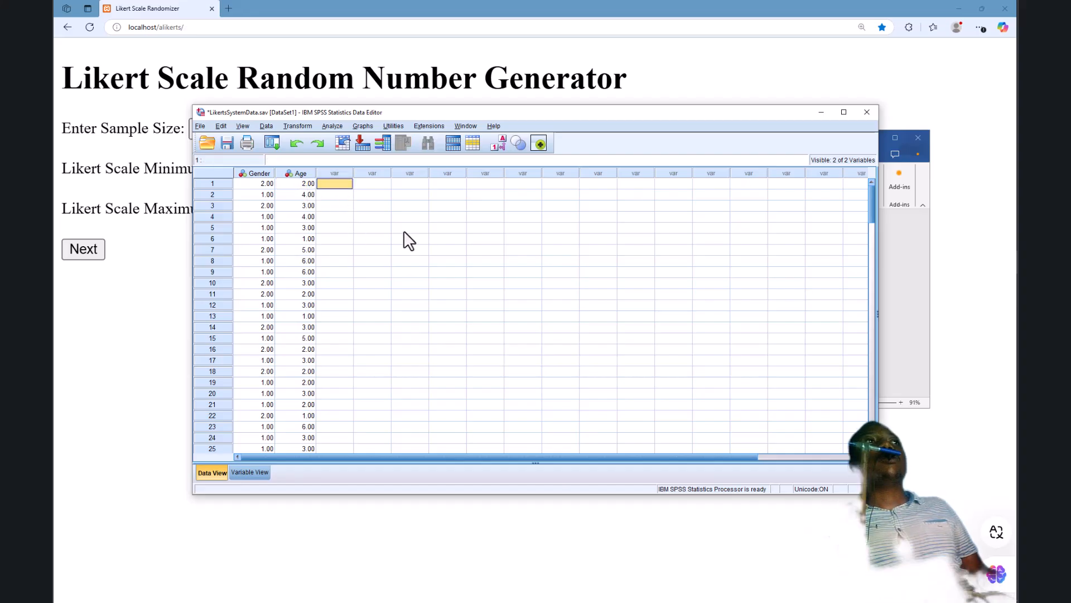
{"action": "left_click", "coordinate": [379, 184]}
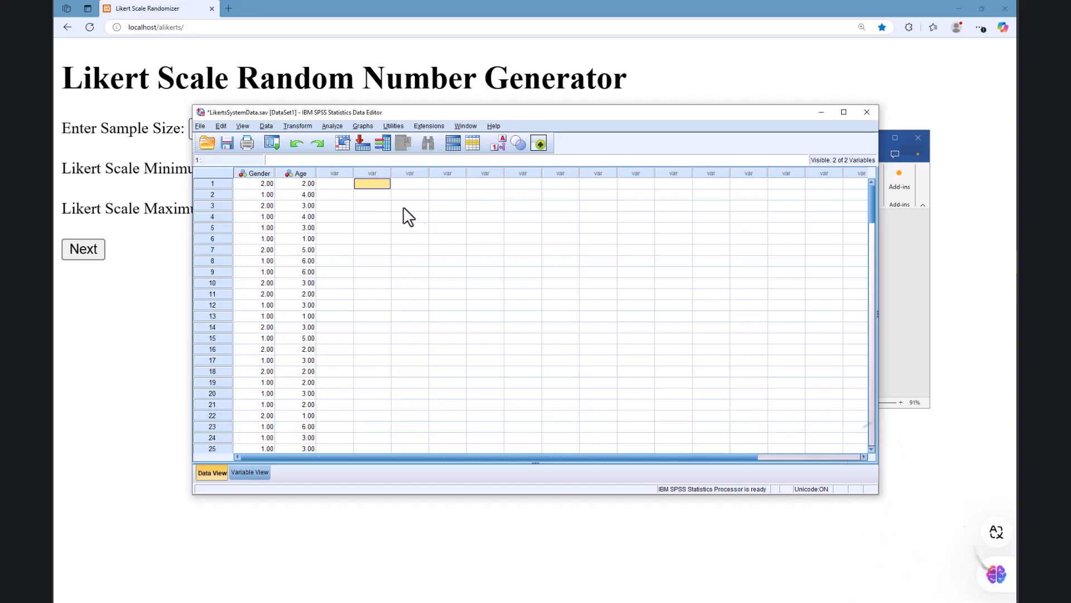
{"action": "left_click", "coordinate": [426, 183]}
{"action": "left_click", "coordinate": [474, 184]}
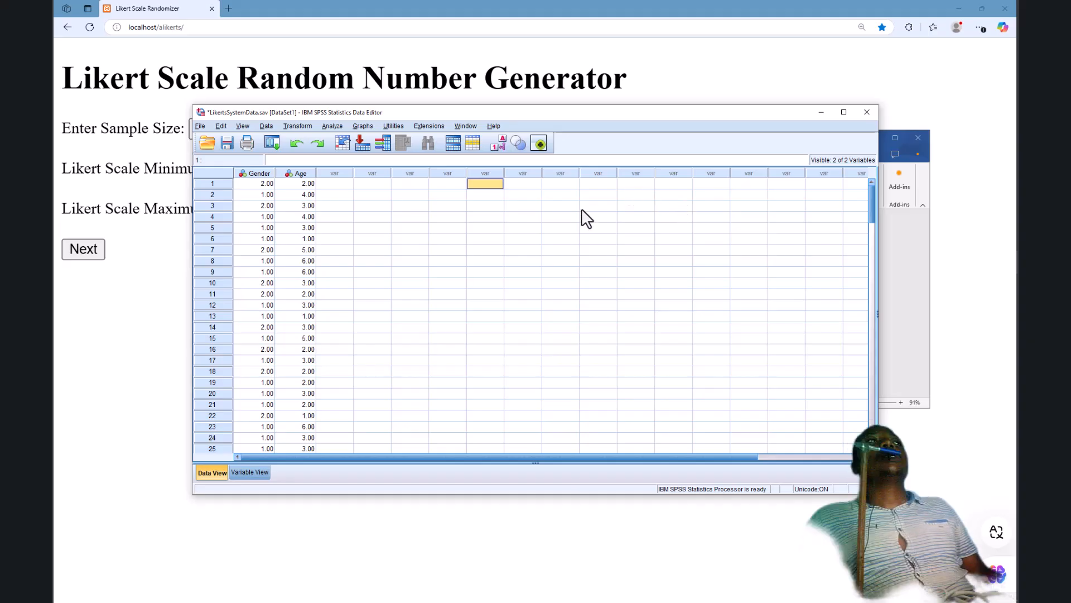
{"action": "left_click", "coordinate": [338, 184]}
{"action": "left_click", "coordinate": [368, 184]}
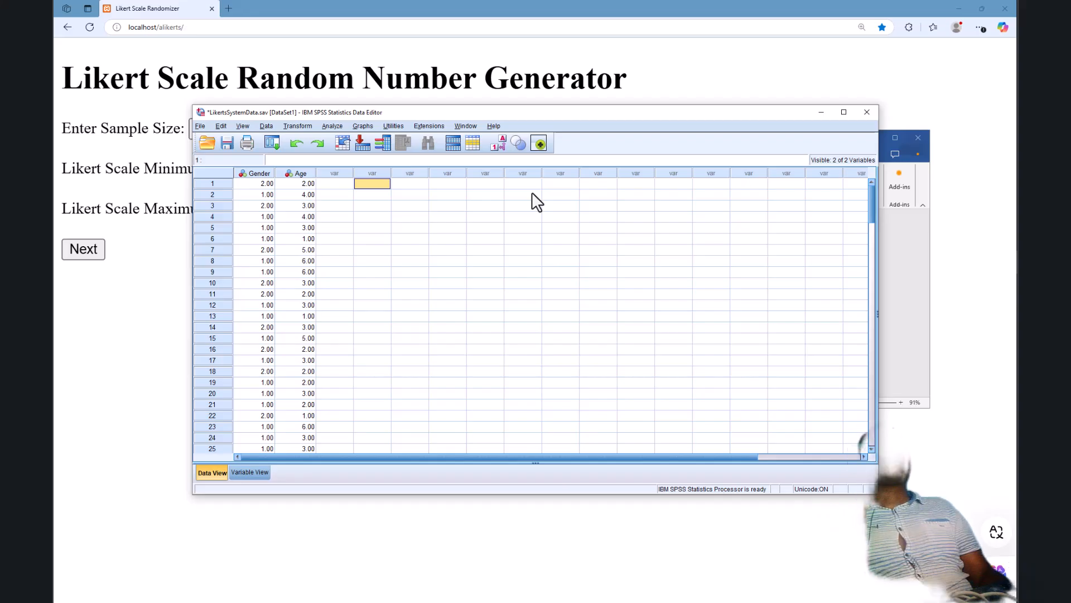
Step: Return to the Likert generator and place the SPSS Age frequencies output over it, leaving the form's field labels uncovered
{"action": "left_click", "coordinate": [902, 239]}
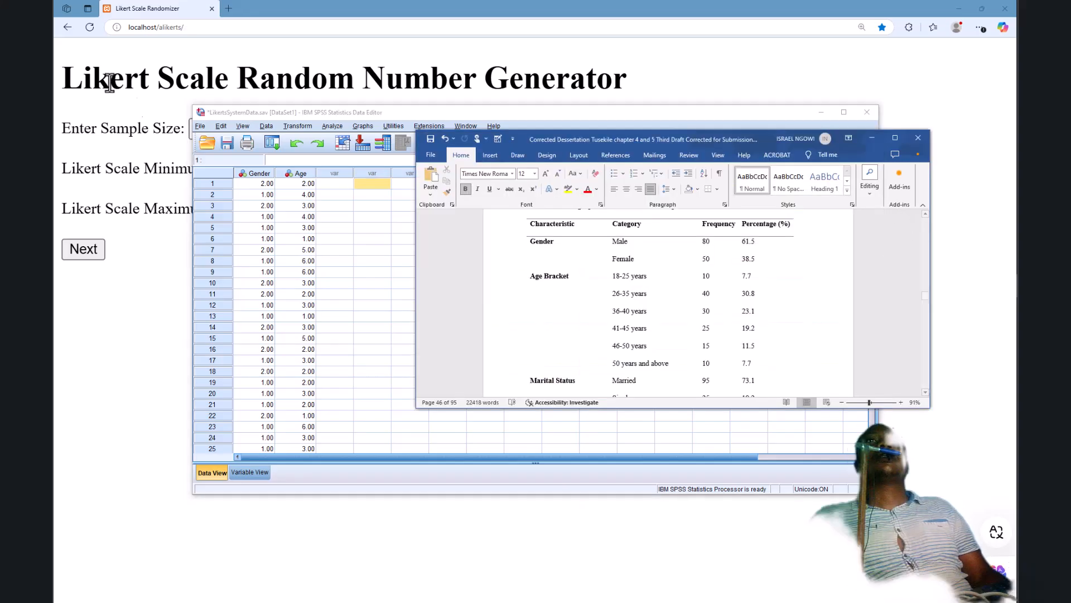
{"action": "left_click", "coordinate": [150, 120]}
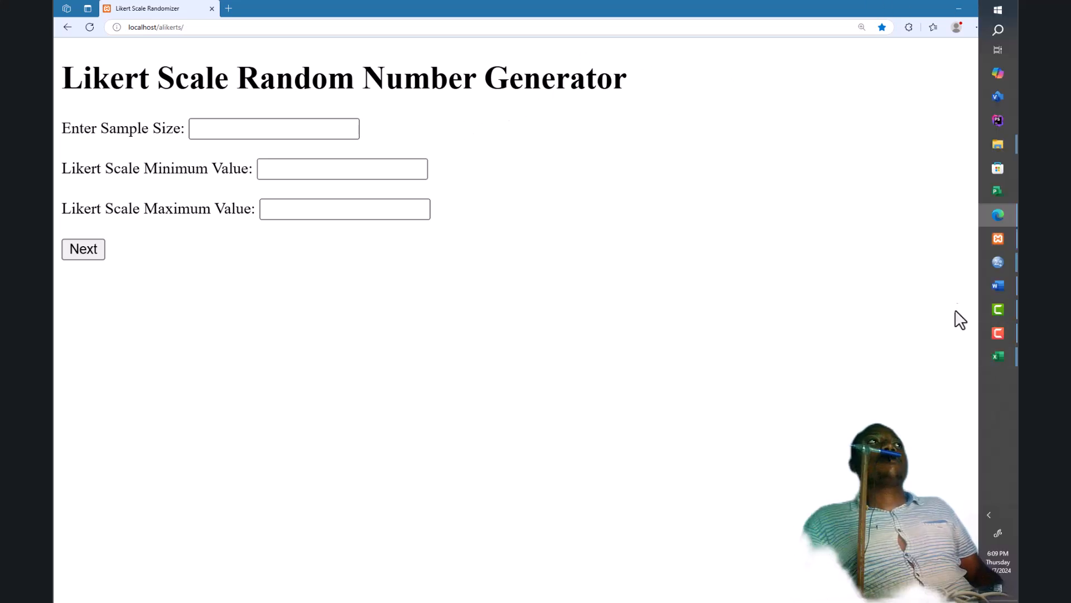
{"action": "mouse_move", "coordinate": [1016, 276]}
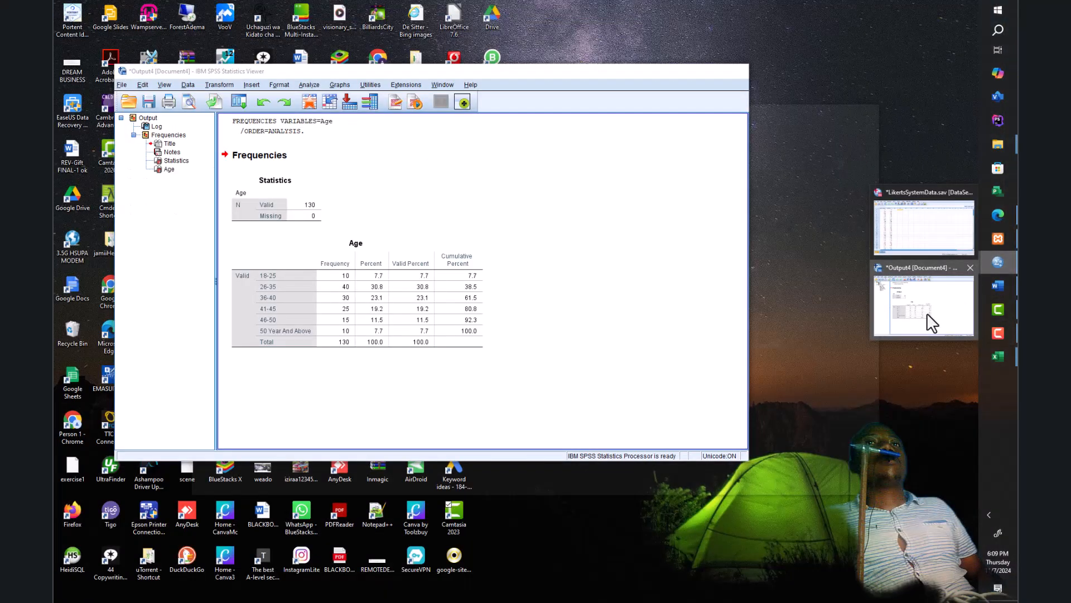
{"action": "left_click", "coordinate": [926, 312]}
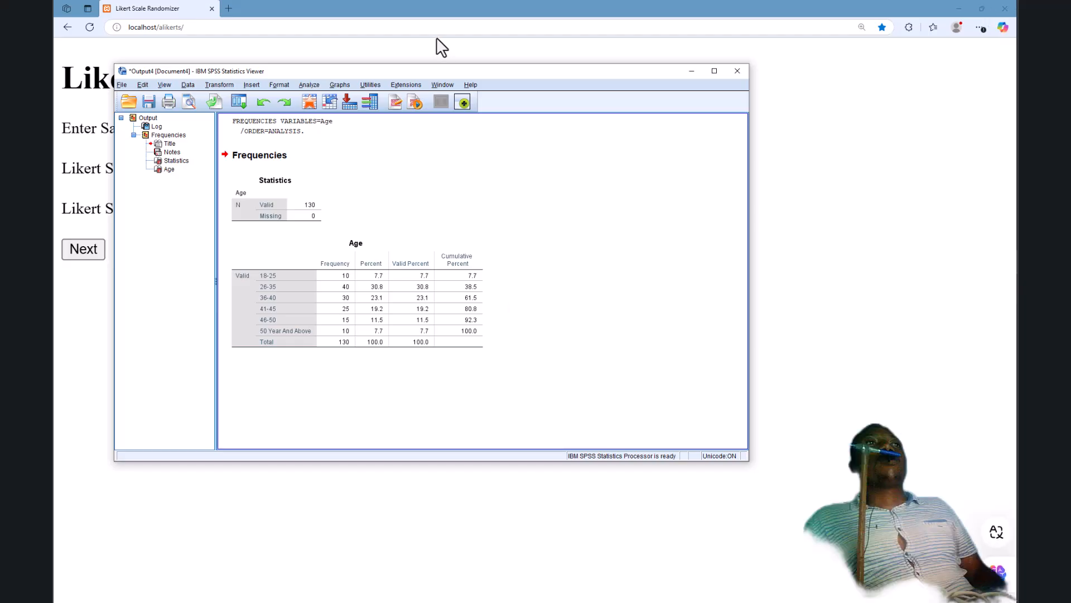
{"action": "left_click_drag", "start_coordinate": [463, 74], "coordinate": [671, 86]}
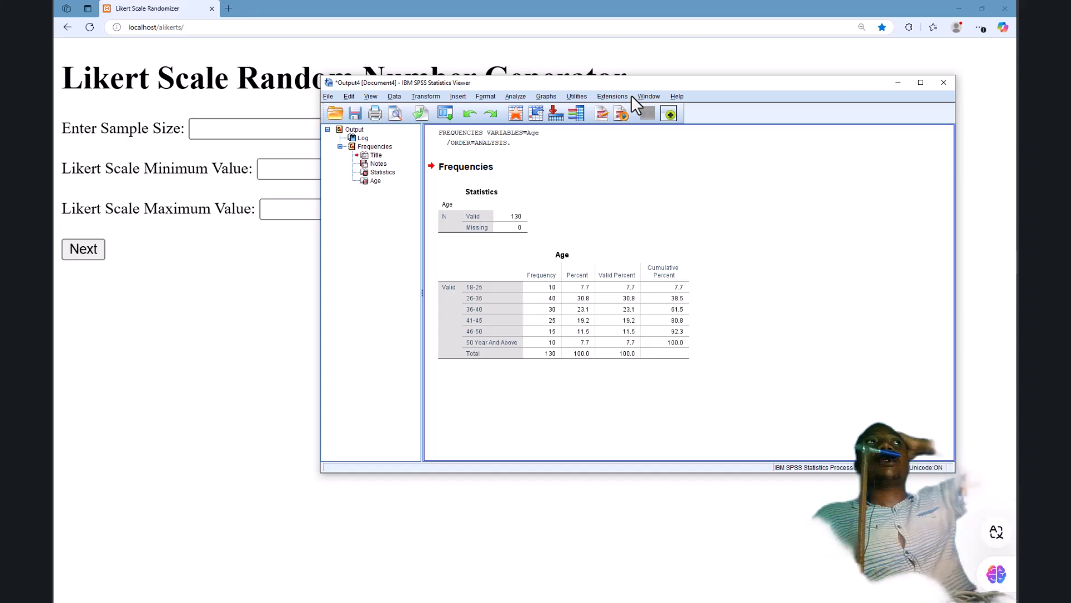
{"action": "left_click_drag", "start_coordinate": [639, 85], "coordinate": [630, 105]}
Step: Examine the valid cases and the Age frequency table in the output, and bring up the choice of open SPSS windows
{"action": "left_click", "coordinate": [624, 116]}
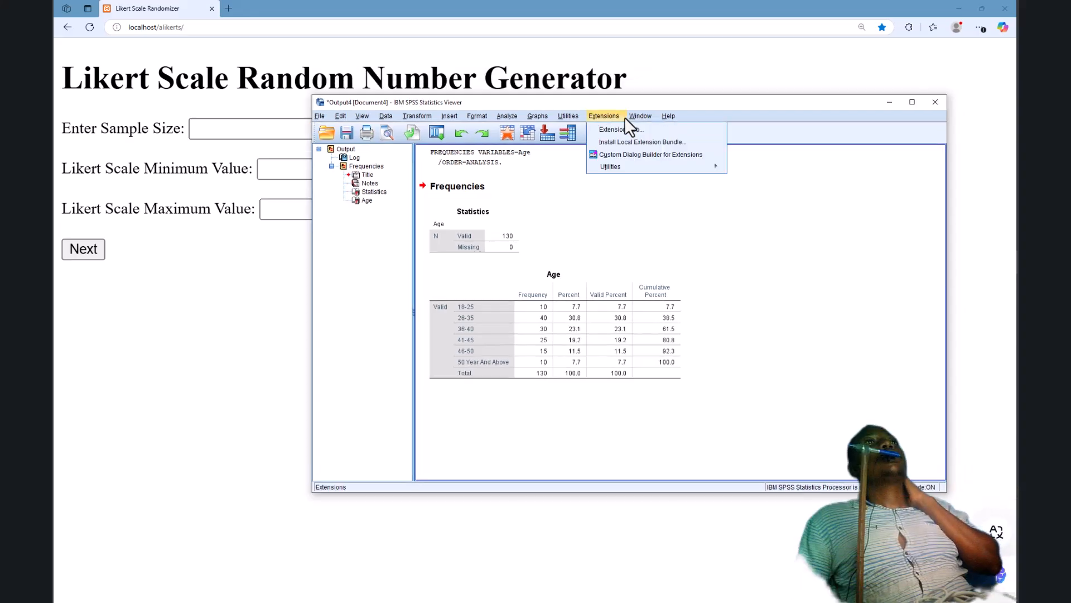
{"action": "left_click", "coordinate": [678, 226]}
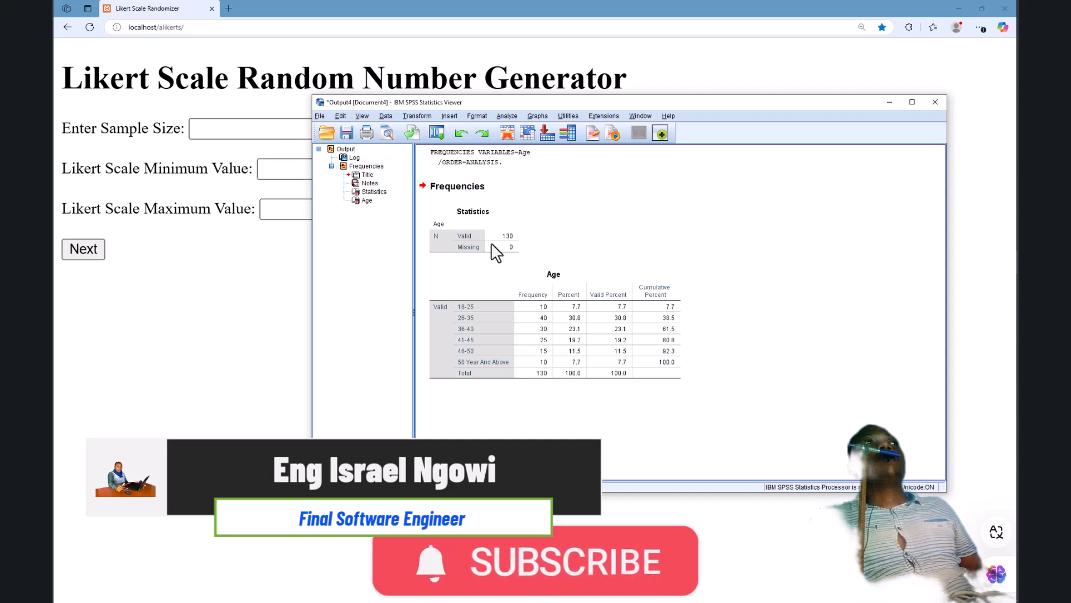
{"action": "left_click", "coordinate": [592, 341]}
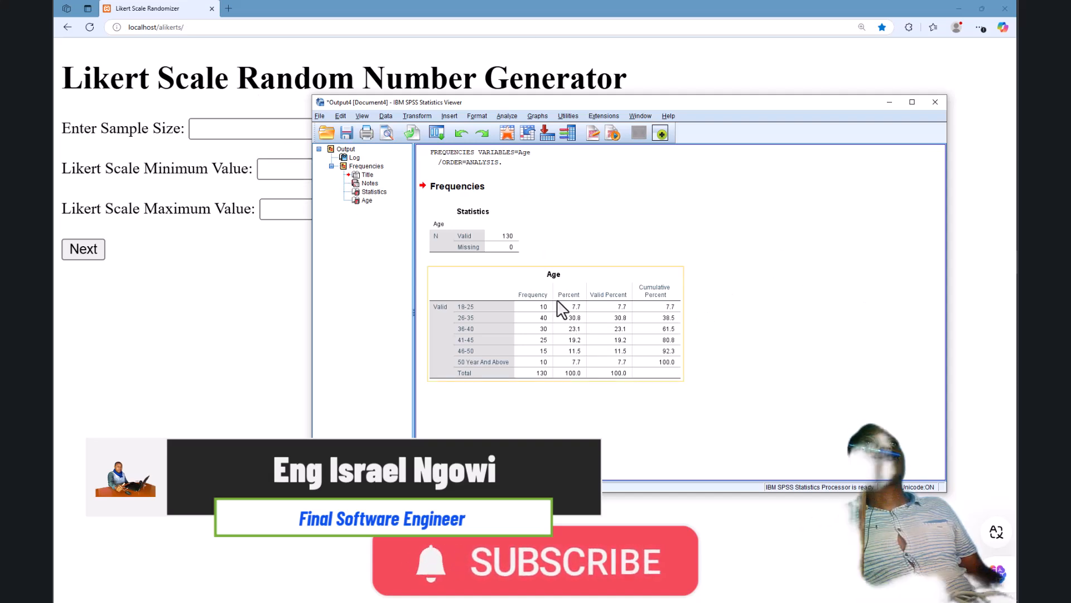
{"action": "mouse_move", "coordinate": [1012, 251]}
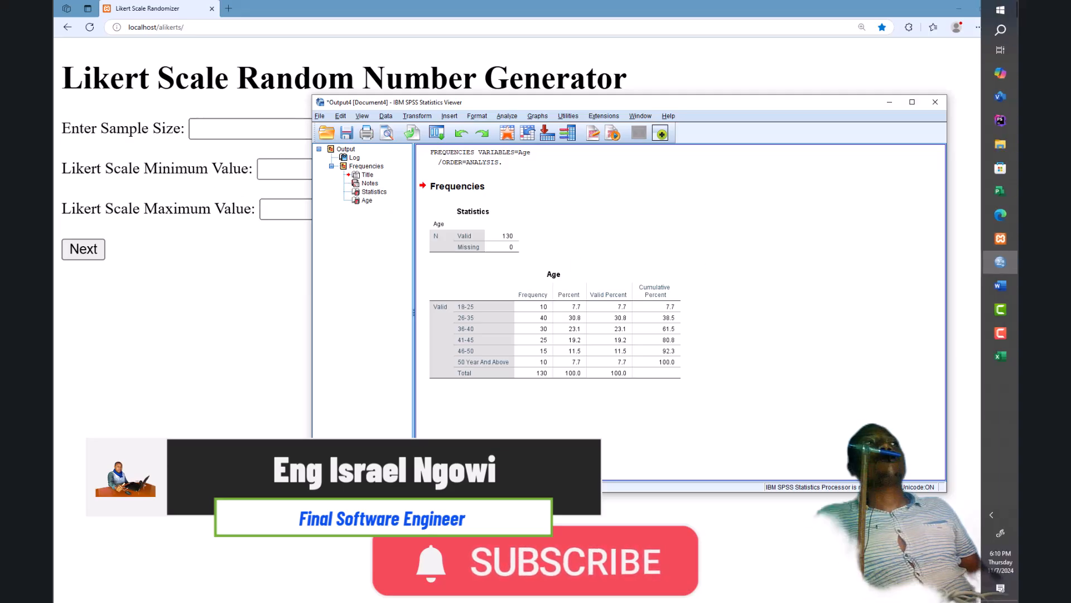
{"action": "left_click", "coordinate": [1002, 268]}
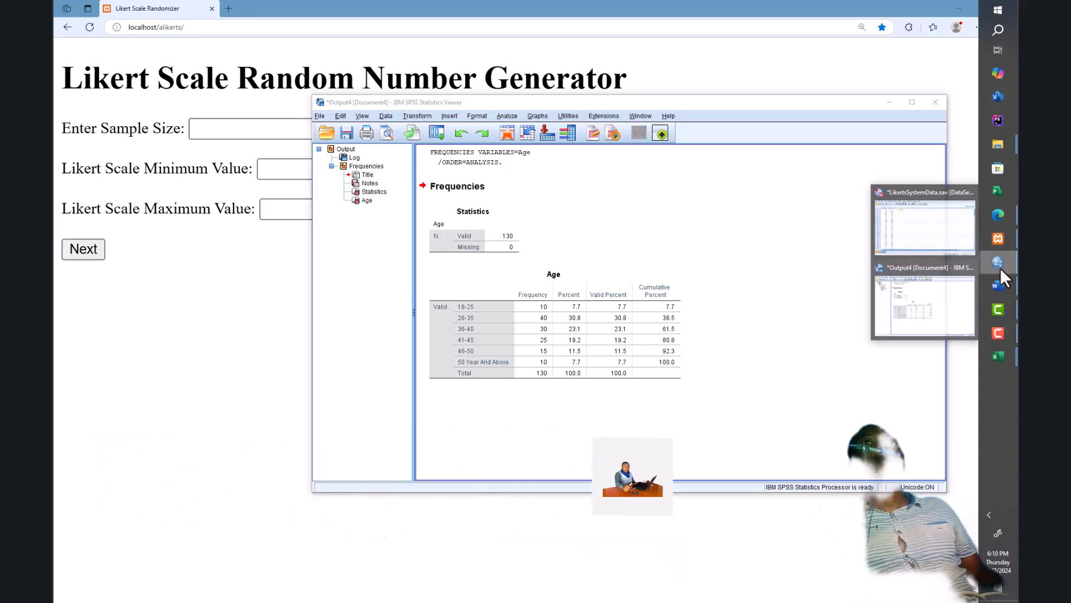